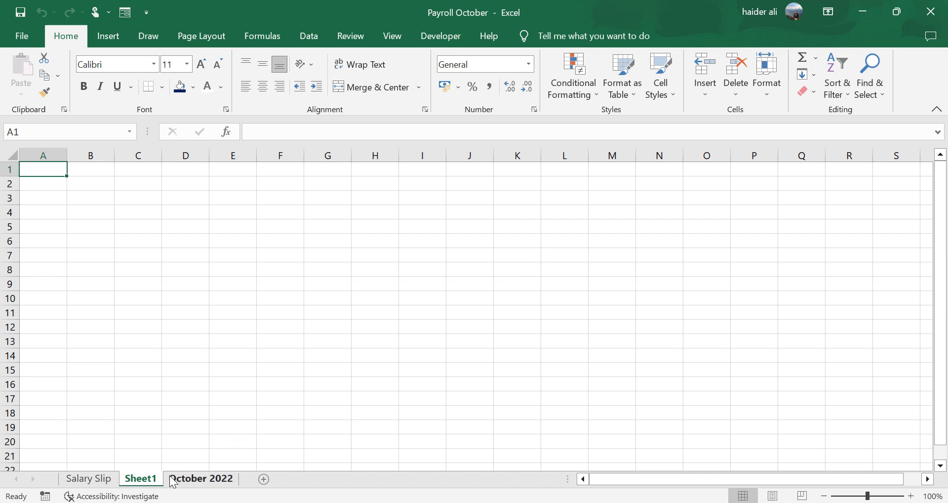
- Review the payroll table's column headings and employee data on the October 2022 sheet
click(199, 478)
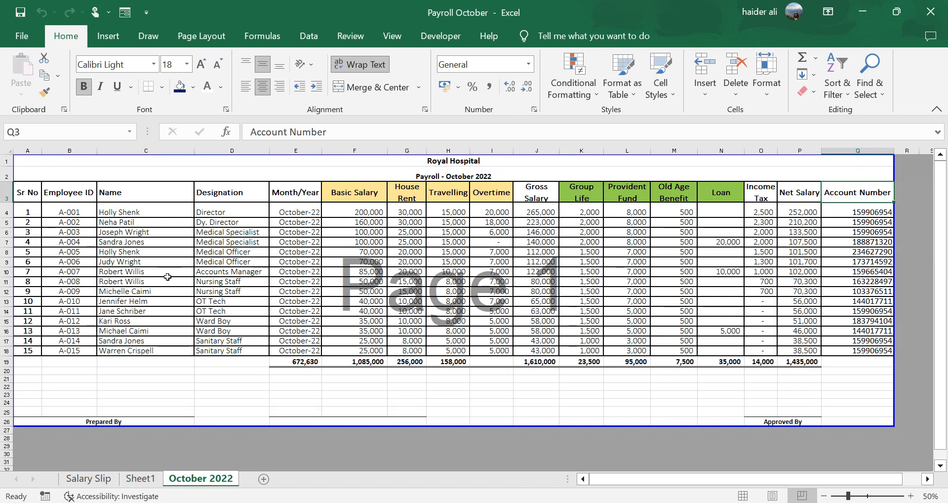
drag(82, 196, 95, 341)
drag(153, 193, 143, 352)
drag(232, 194, 243, 350)
drag(354, 199, 492, 196)
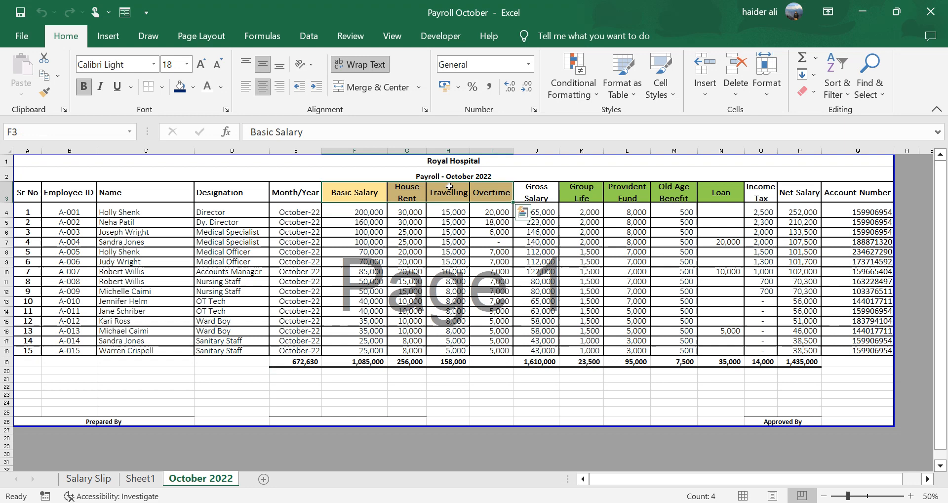
click(368, 195)
click(407, 192)
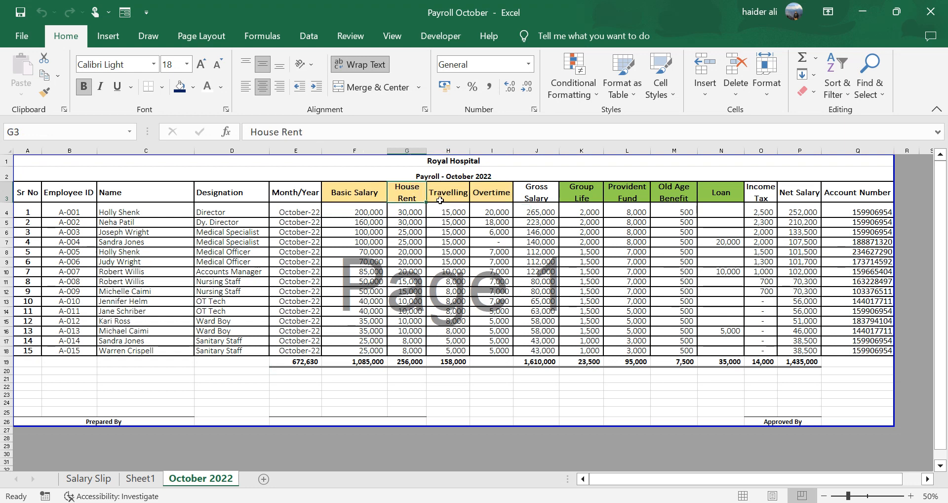
click(442, 196)
click(493, 196)
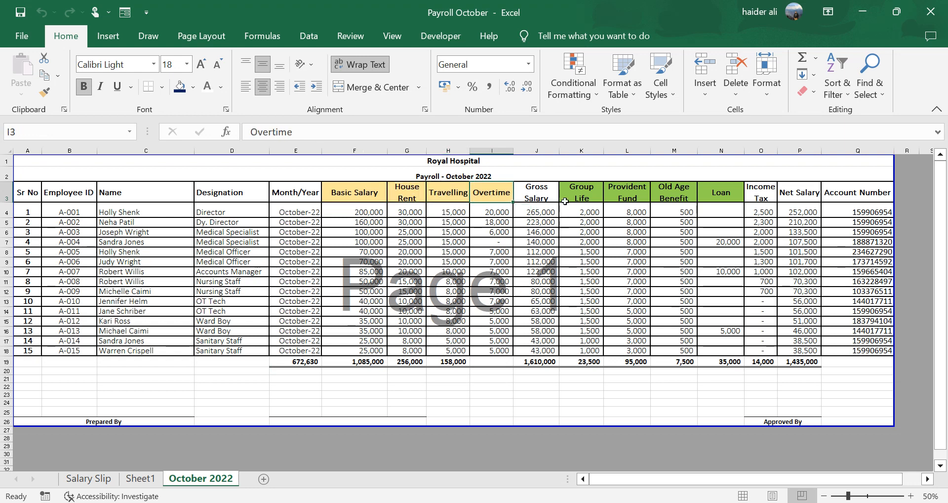
drag(583, 194, 724, 192)
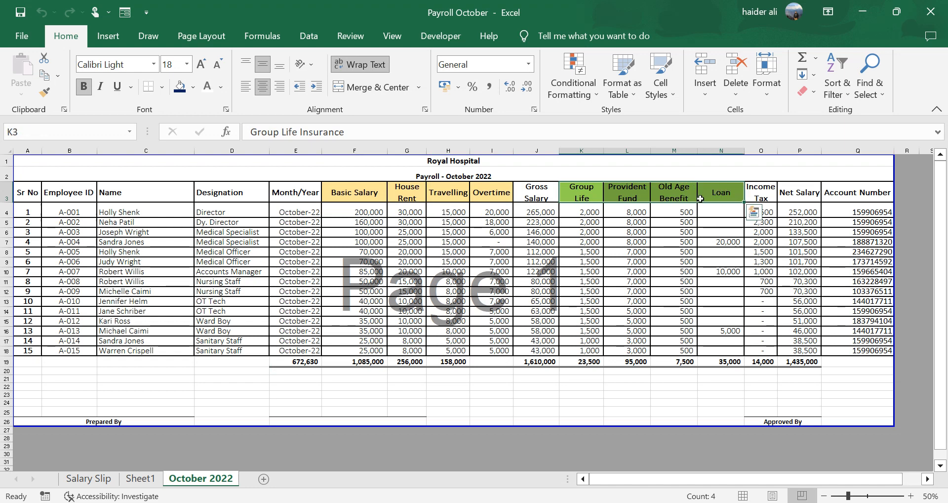
click(802, 194)
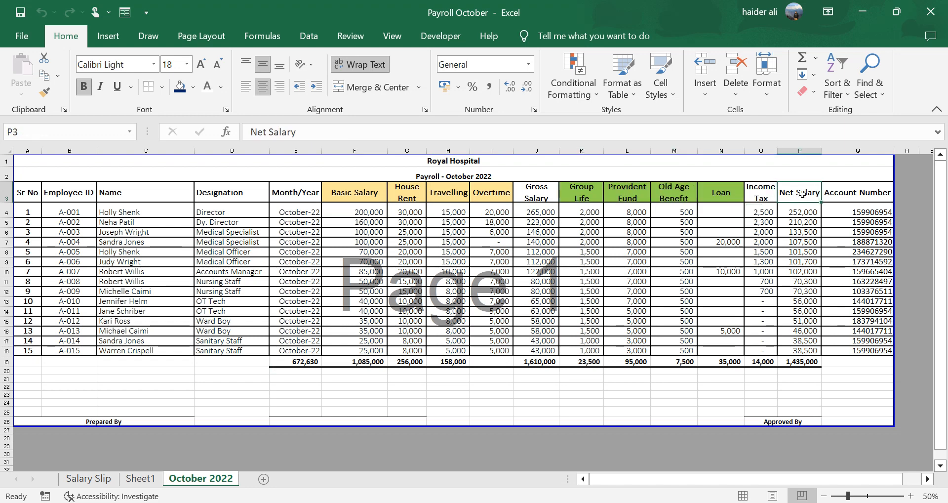
click(426, 280)
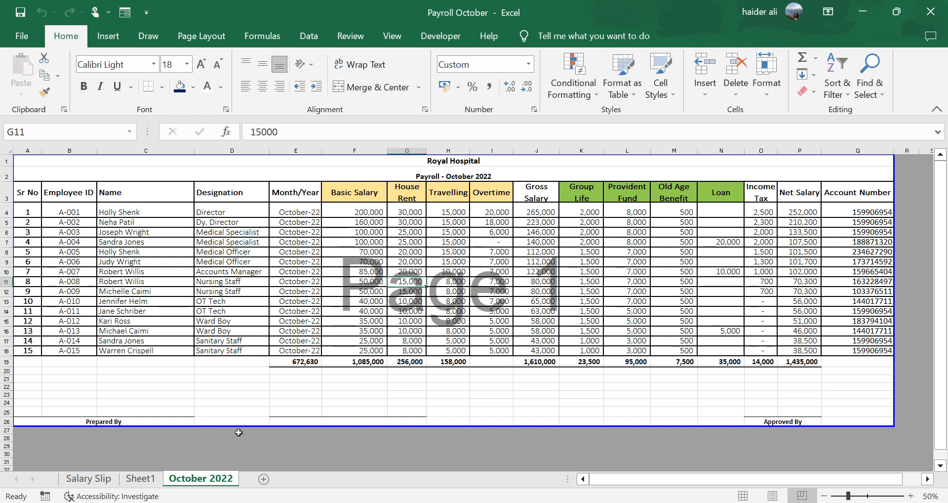
- Open Sheet1 in Page Layout view and widen columns A to D to span the printable page width
click(140, 478)
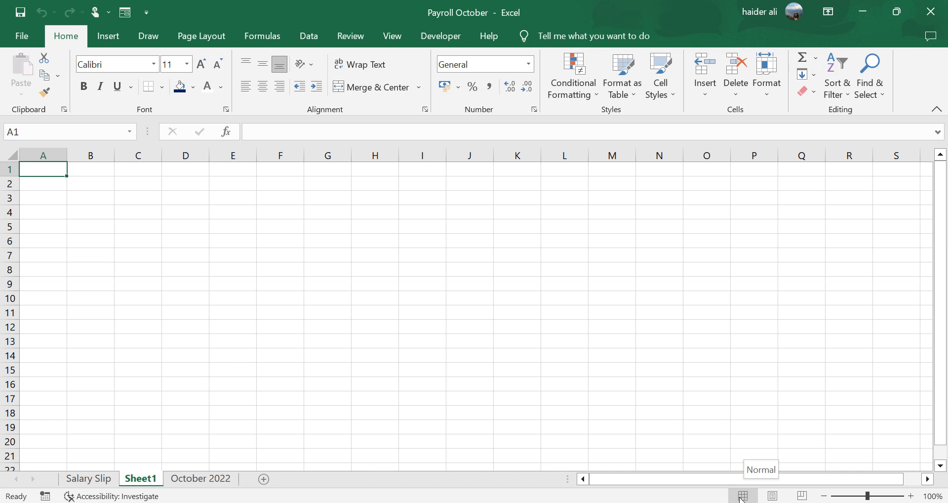
click(773, 496)
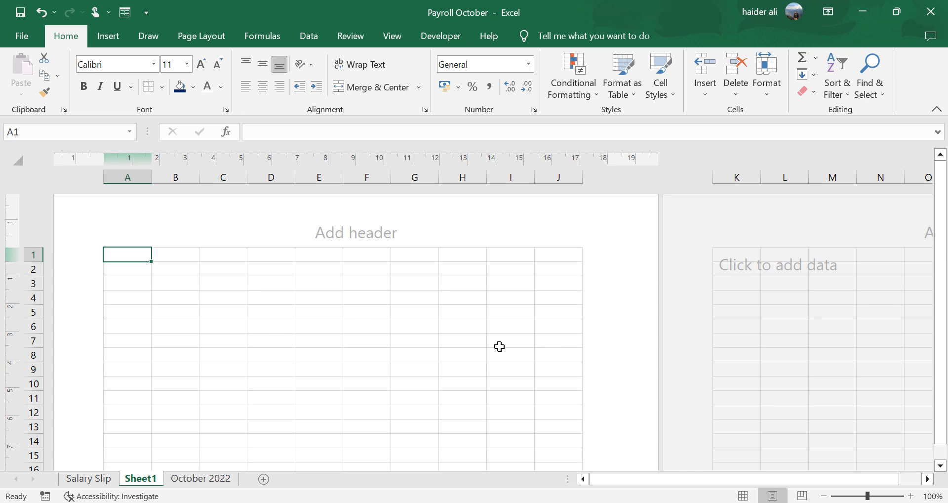
click(411, 341)
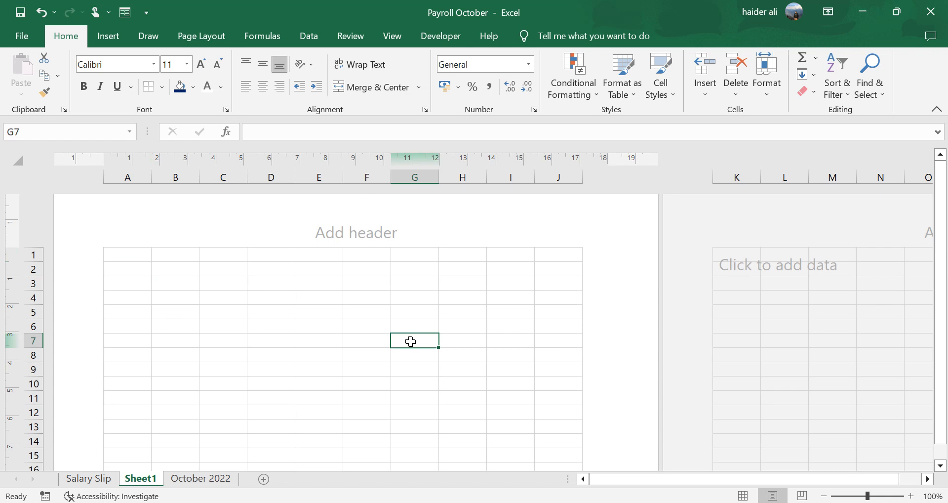
click(274, 297)
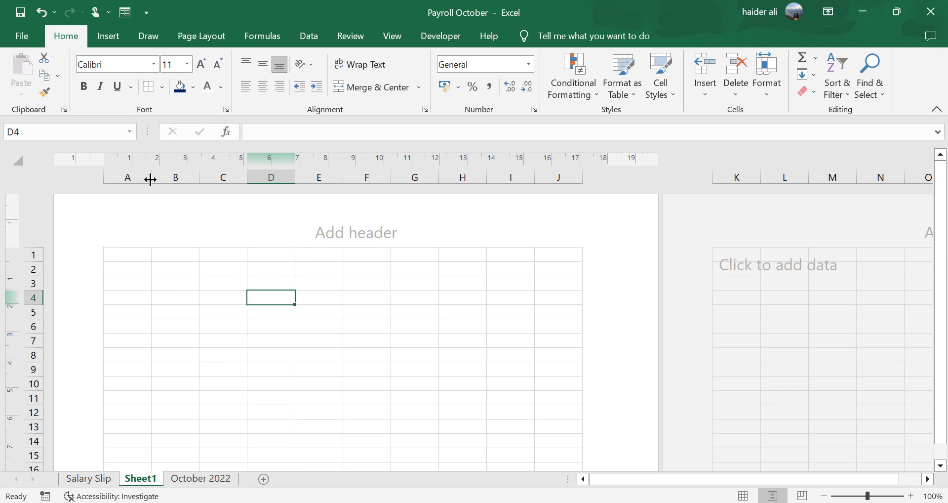
drag(151, 179, 599, 200)
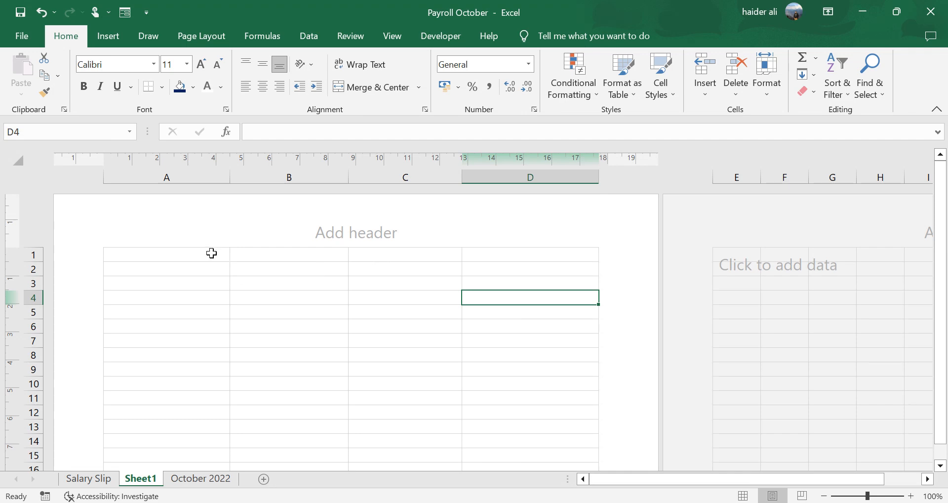
- Merge and center cells A1 to D1 and make row 1 much taller
drag(212, 254, 527, 253)
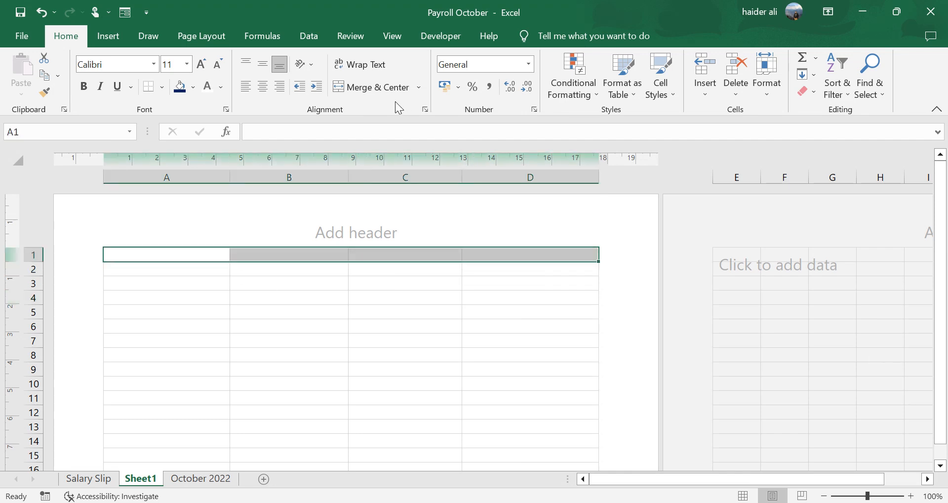
click(384, 89)
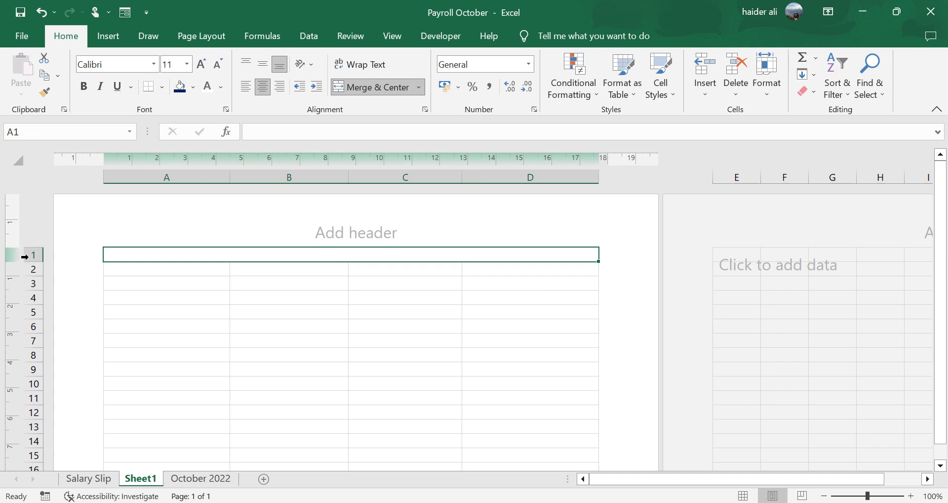
drag(39, 262, 50, 314)
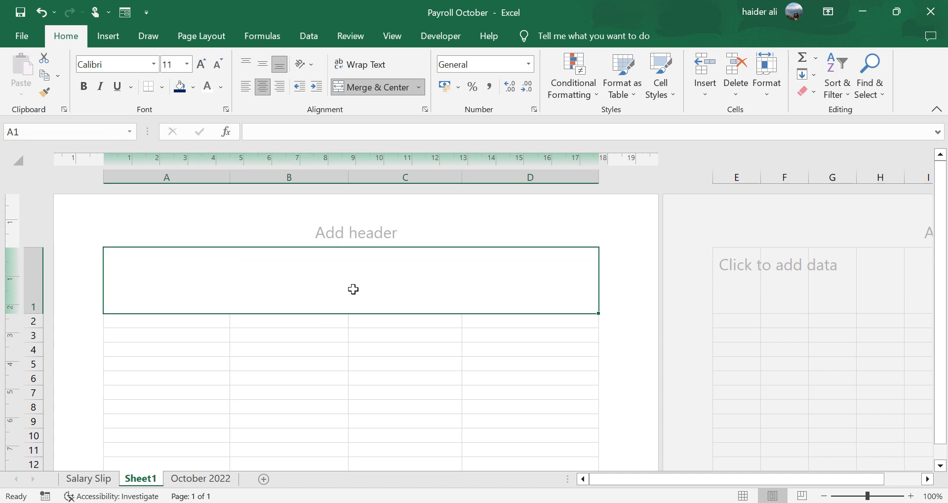
- Enter the title Royal Hospital in the merged cell A1
text(Royal )
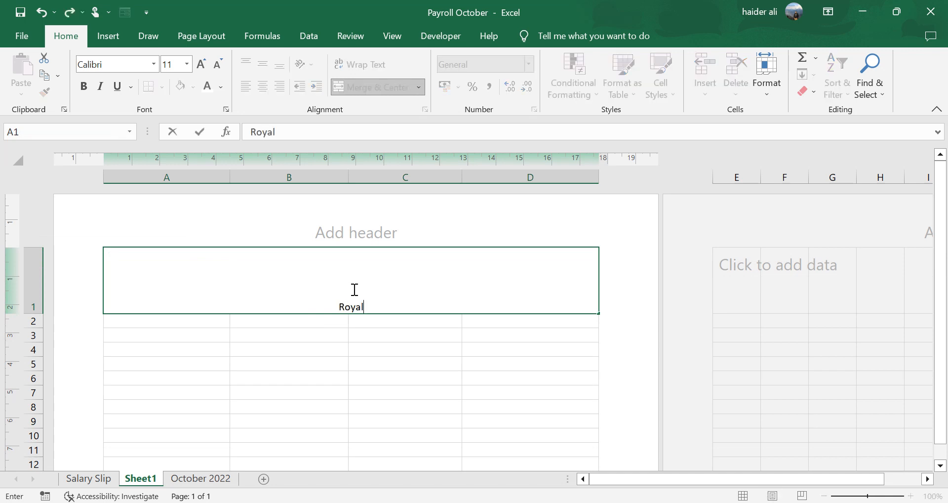
text(Hospital)
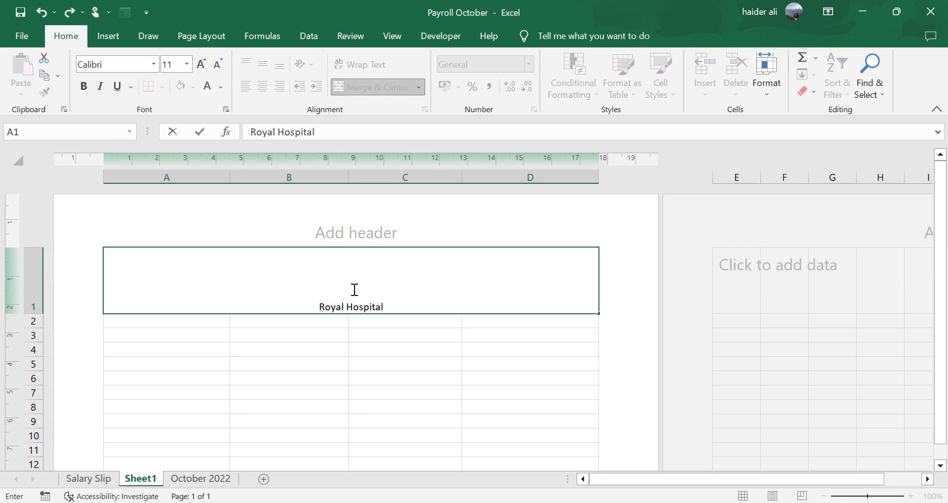
key(Return)
click(353, 289)
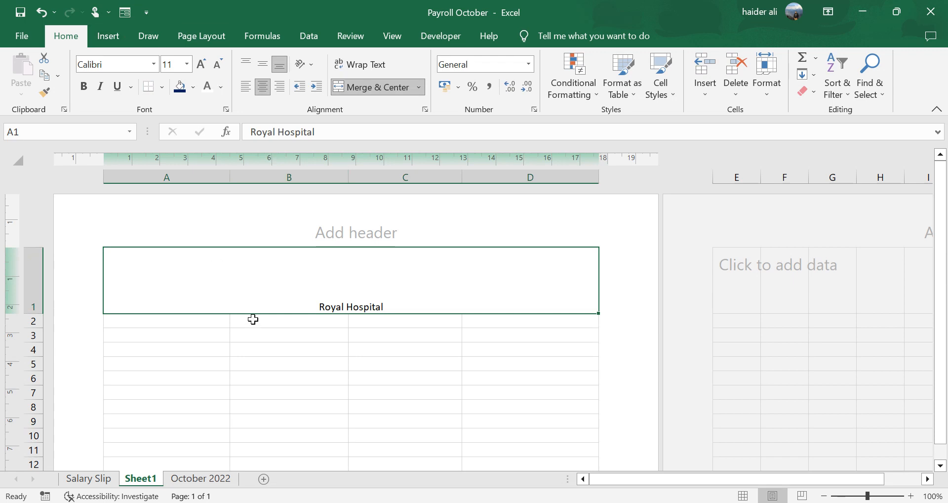
- Insert the hospital logo picture from the device and shrink its height to about 2.65 cm
click(108, 35)
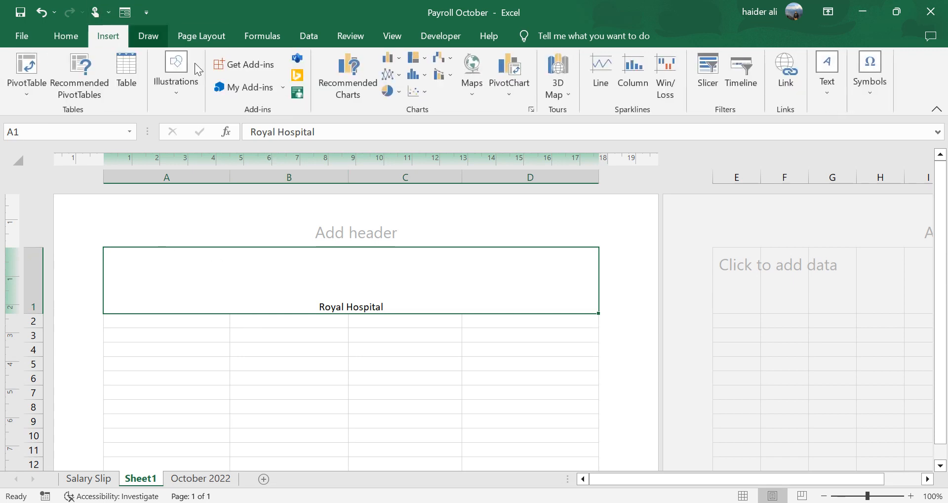
click(200, 92)
click(171, 156)
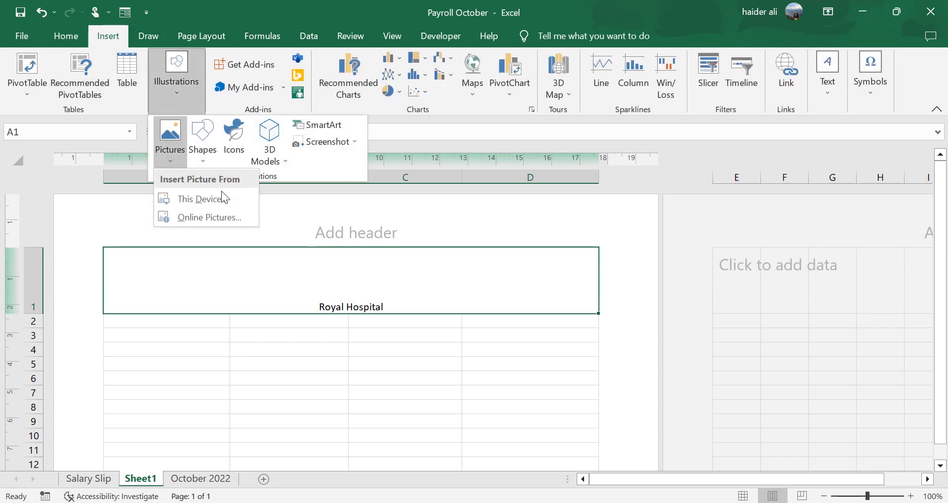
click(200, 198)
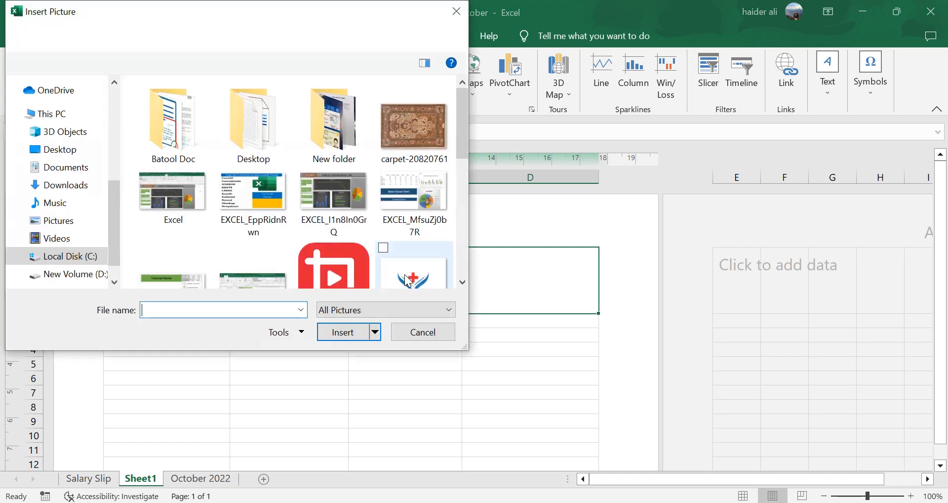
double_click(408, 282)
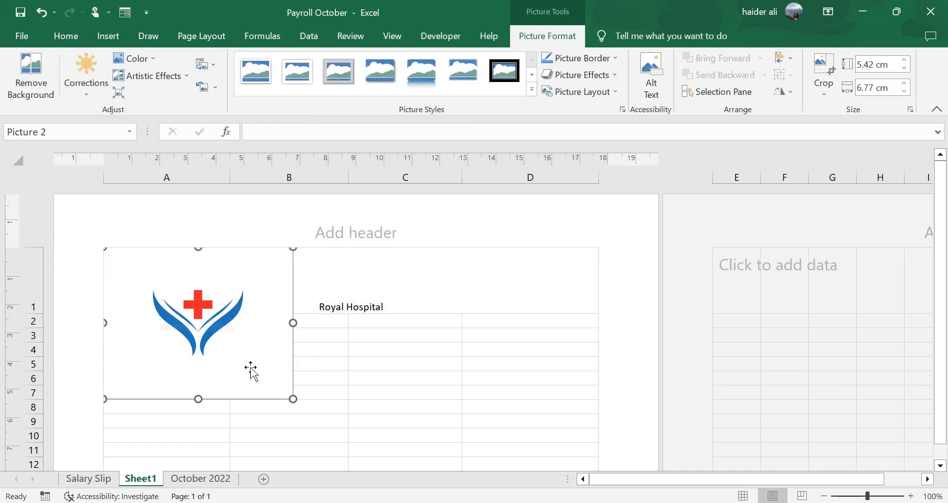
drag(199, 399, 37, 330)
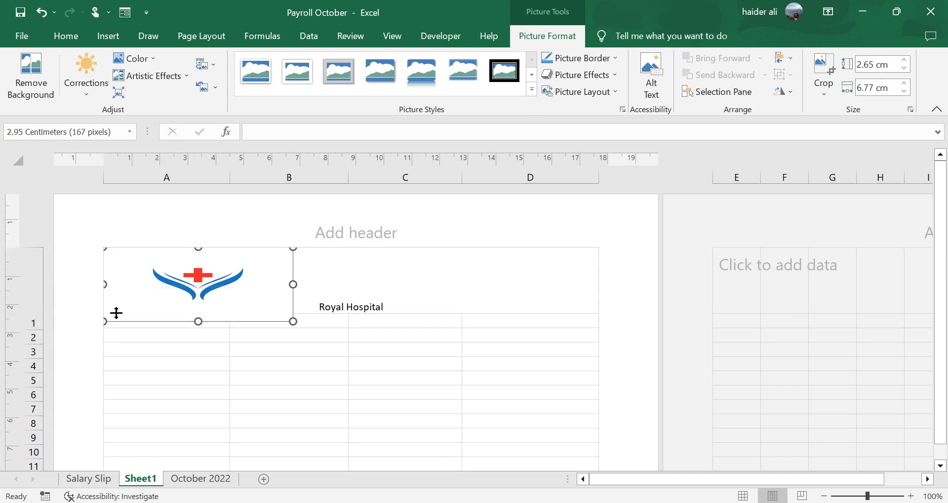
- Edit the title in A1 to add leading spaces before Royal Hospital
click(370, 321)
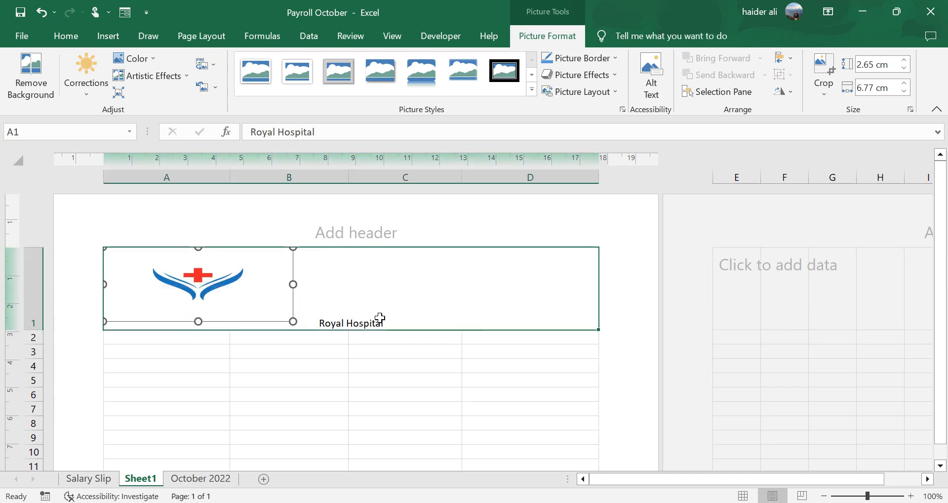
double_click(339, 326)
key(Home)
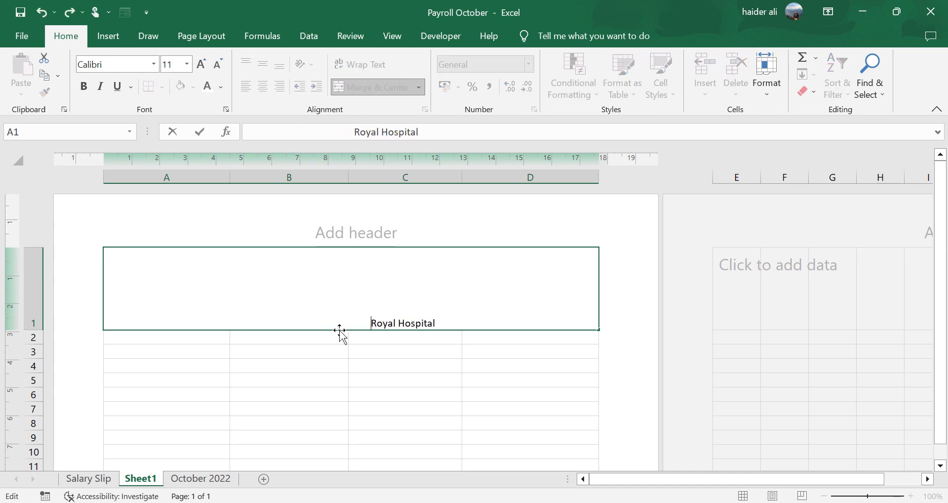
key(Tab)
- Set the title's font size to 28
click(391, 317)
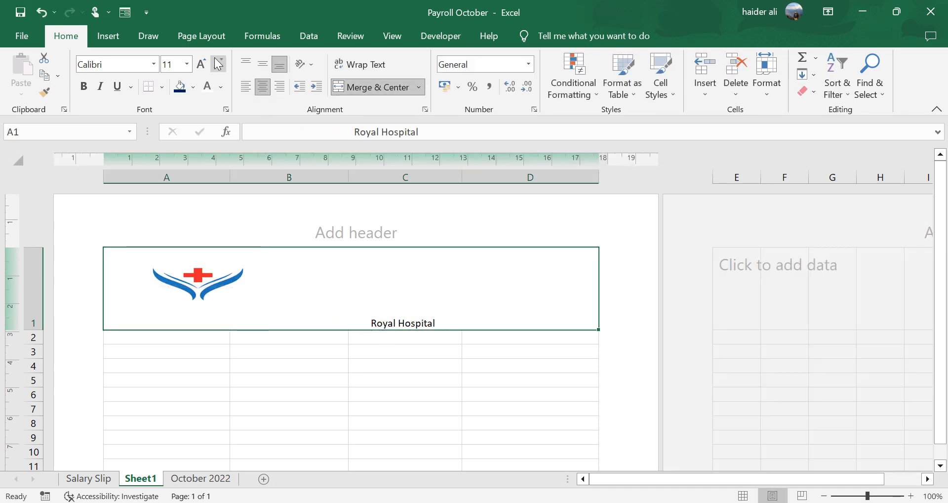
click(186, 64)
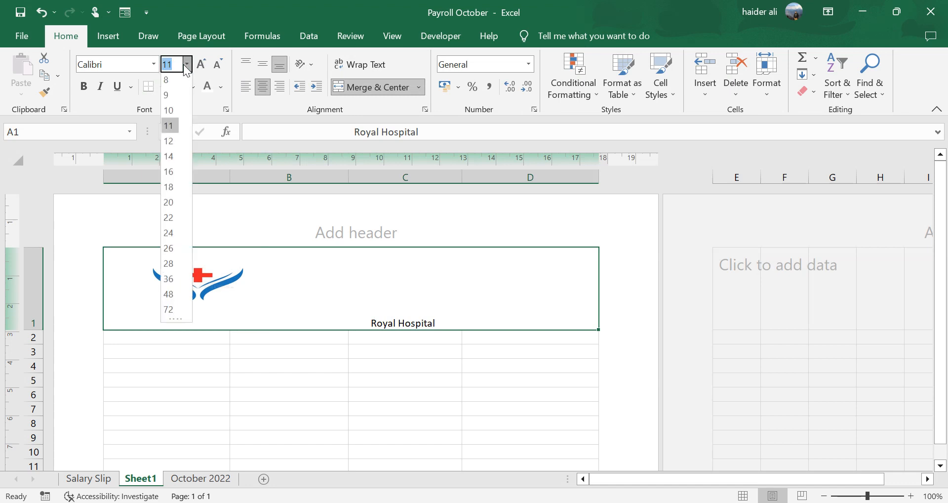
click(168, 266)
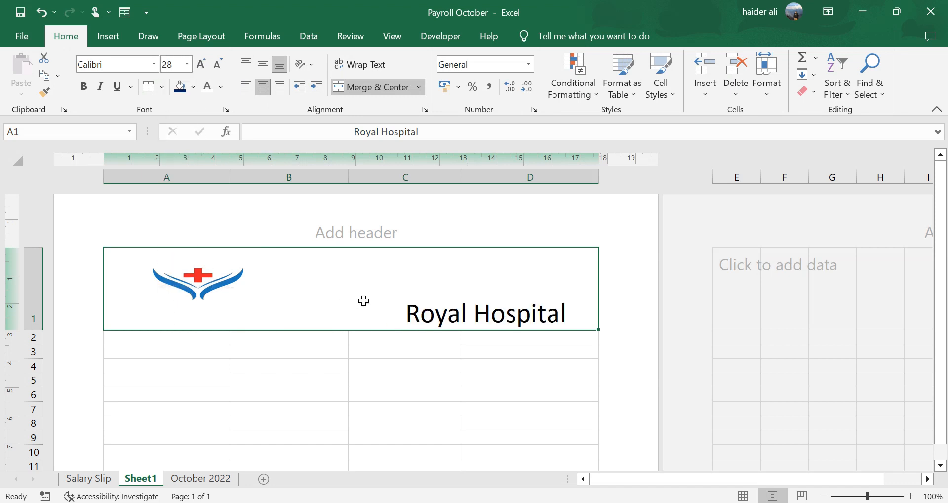
- Delete six leading spaces from the title text so it sits further left
double_click(408, 309)
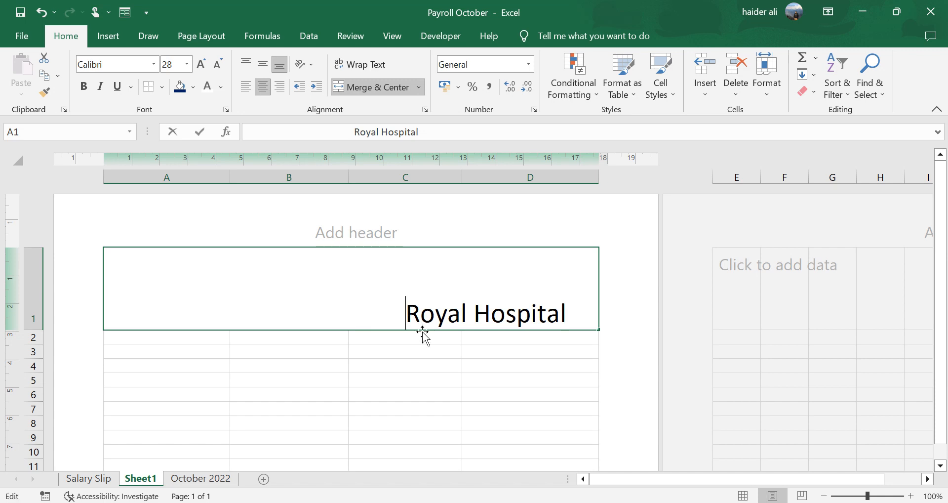
key(BackSpace)
key(BackSpace)
key(BackSpace)
key(BackSpace)
key(BackSpace)
key(BackSpace)
key(BackSpace)
key(BackSpace)
key(BackSpace)
key(BackSpace)
key(BackSpace)
key(BackSpace)
key(BackSpace)
key(BackSpace)
key(BackSpace)
key(BackSpace)
key(BackSpace)
key(BackSpace)
key(BackSpace)
key(BackSpace)
key(BackSpace)
key(BackSpace)
key(BackSpace)
key(BackSpace)
key(BackSpace)
key(BackSpace)
key(BackSpace)
key(BackSpace)
key(BackSpace)
key(BackSpace)
key(BackSpace)
key(BackSpace)
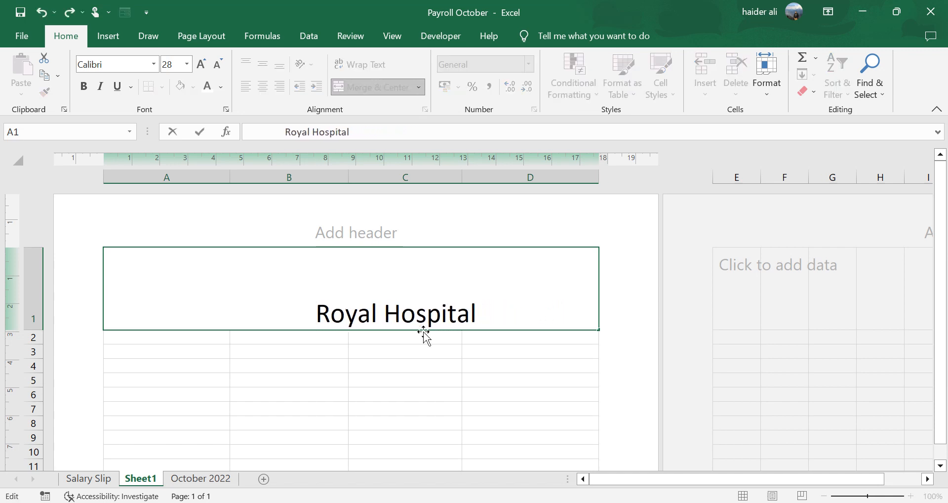
click(403, 364)
click(401, 296)
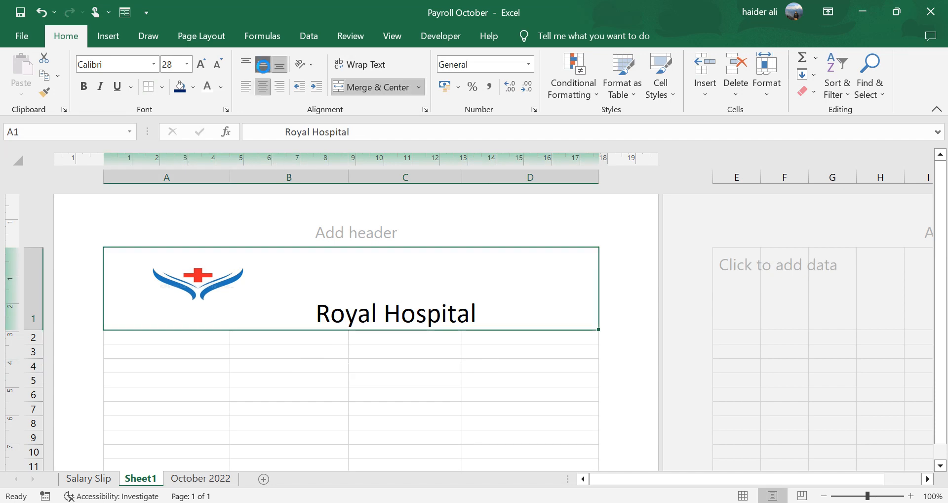
- Middle-align the title vertically and shorten row 1 to about 2.70 cm
click(263, 64)
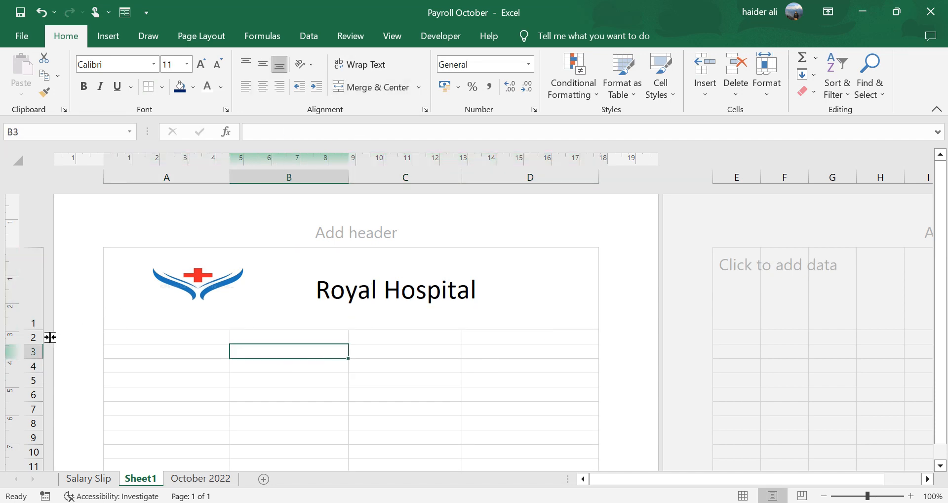
drag(39, 330, 42, 323)
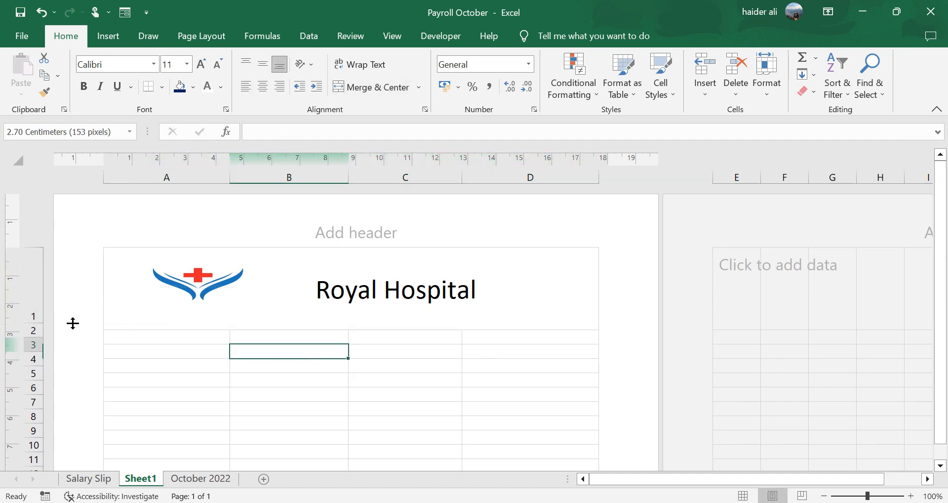
- Add a bottom border to the merged Royal Hospital title cell
click(375, 369)
click(298, 266)
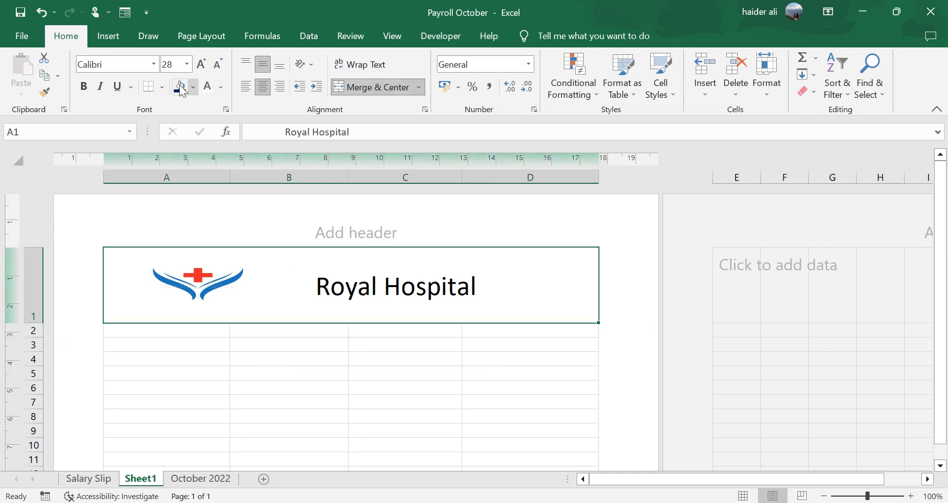
click(163, 90)
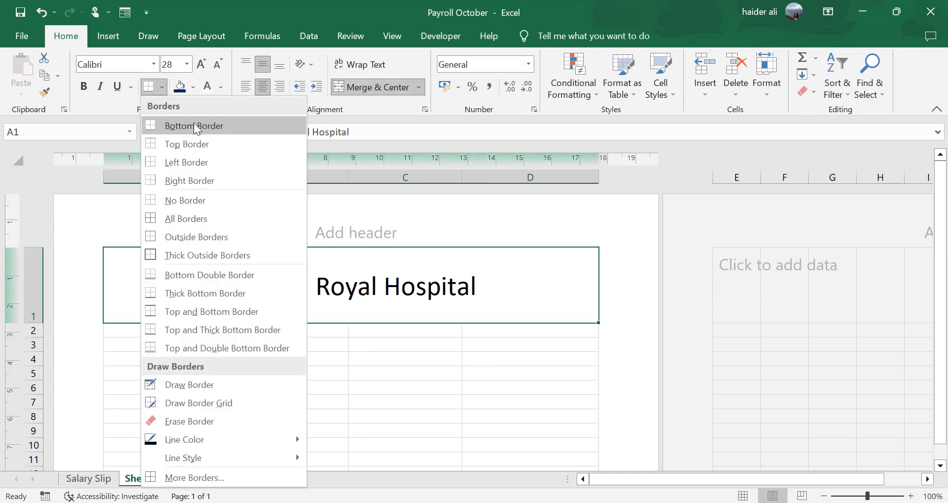
click(163, 125)
- Merge and center cells A3 through D3 and enter the heading Salary Slip
click(403, 387)
click(196, 318)
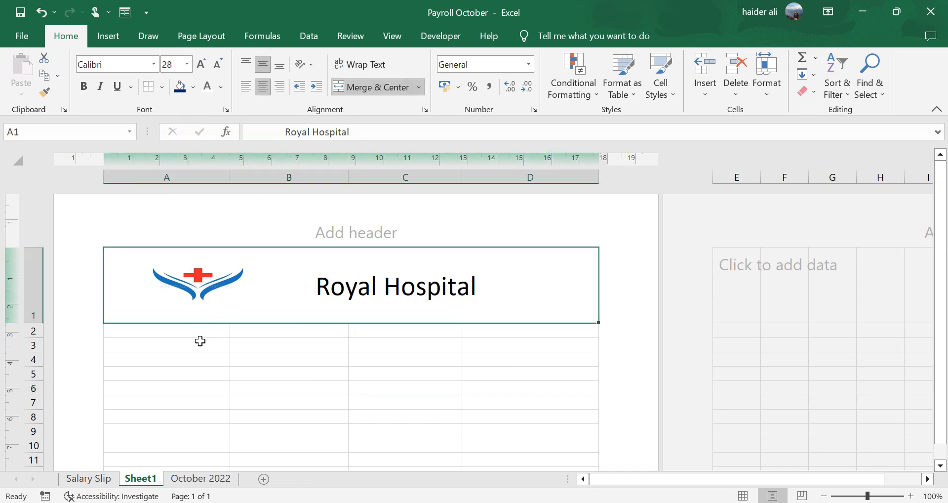
drag(200, 341, 543, 343)
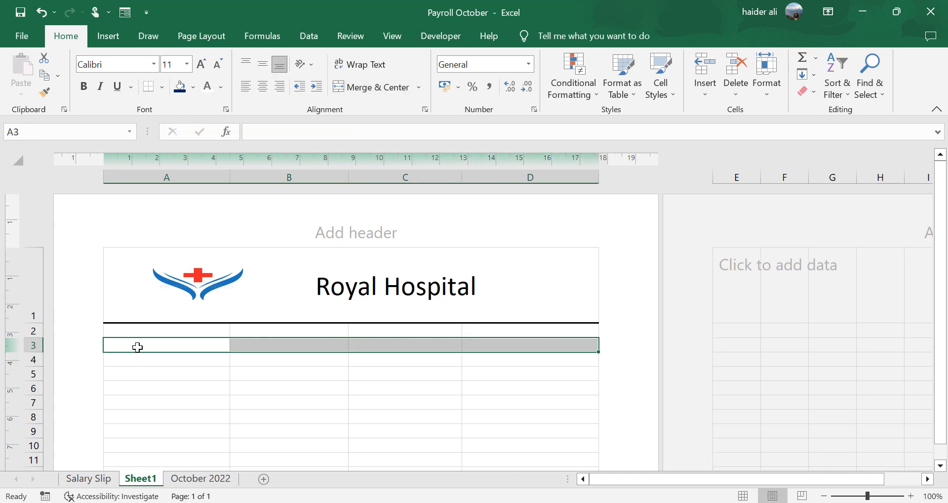
click(366, 88)
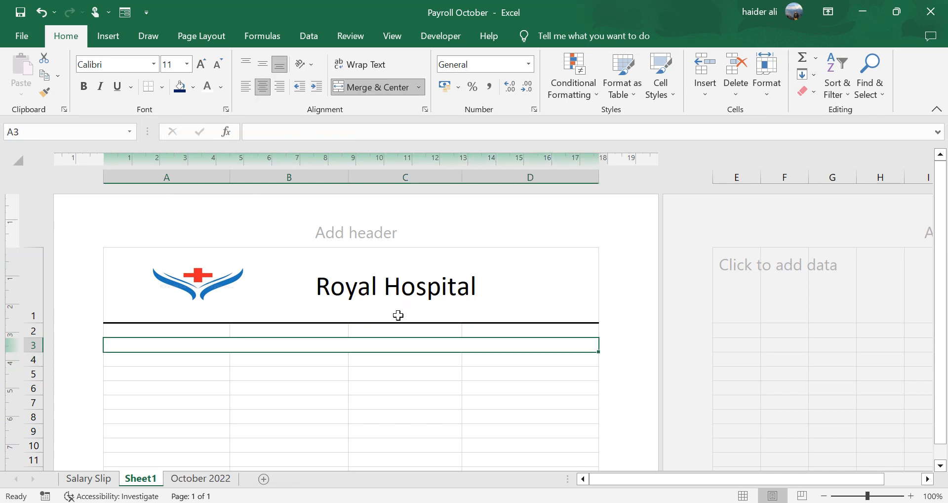
text(Salary )
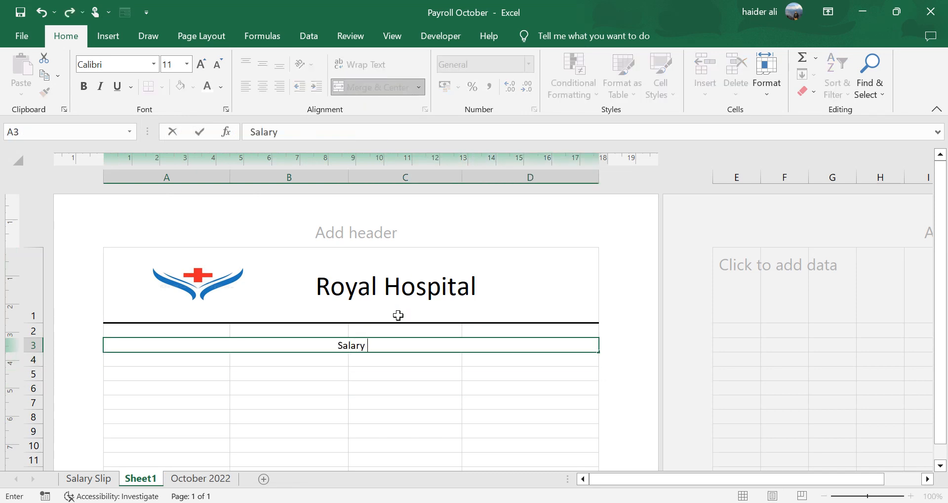
text(Slip)
key(Return)
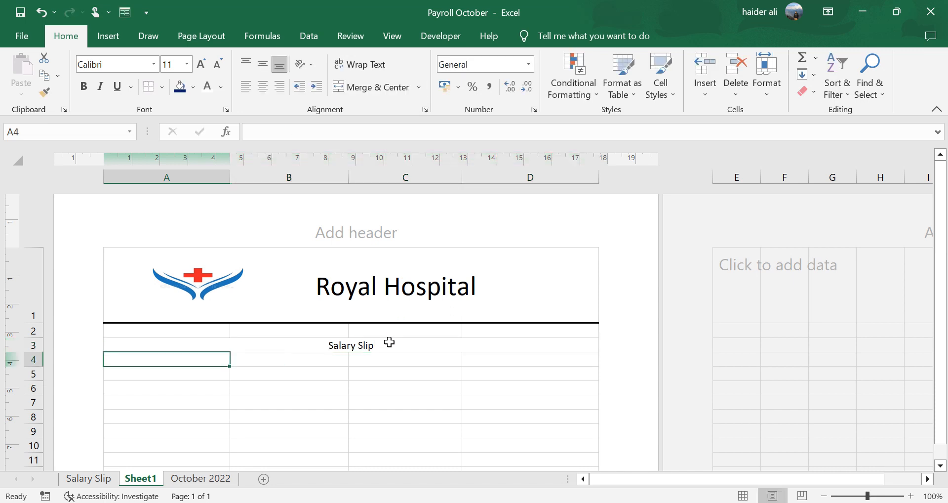
- Format the Salary Slip heading at 16 pt with a dark blue fill and white font color
click(387, 344)
click(201, 65)
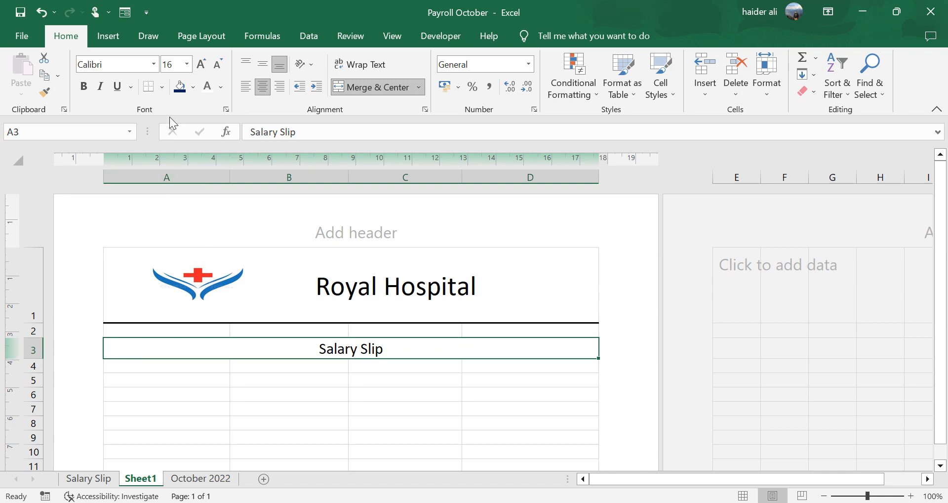
click(179, 88)
click(207, 89)
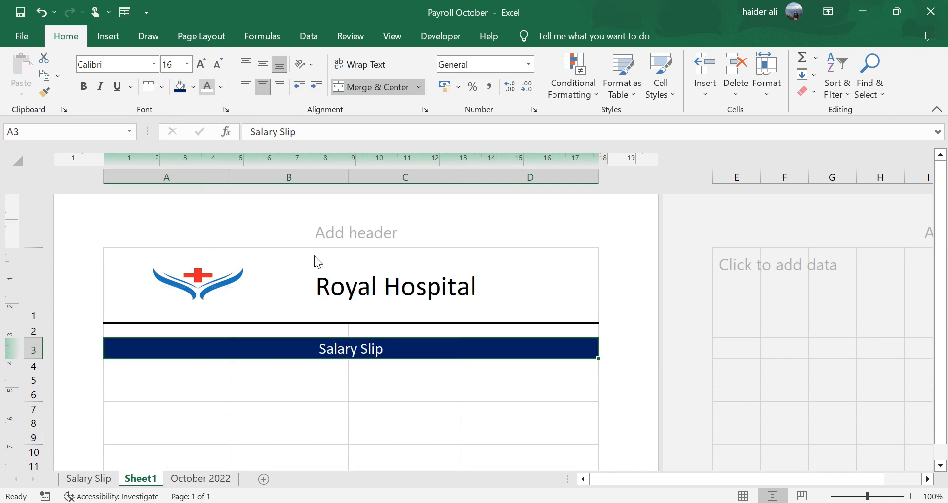
click(265, 399)
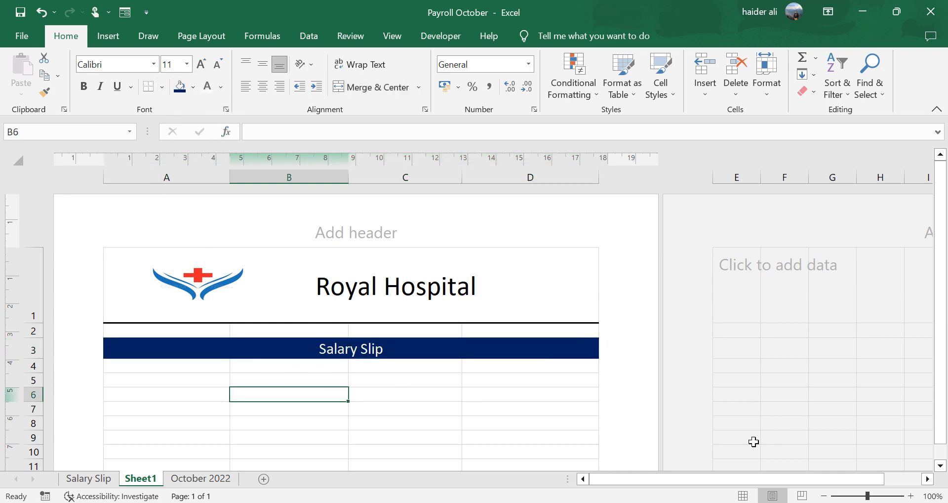
- Enter the label Employee ID in cell A6
click(823, 496)
click(823, 496)
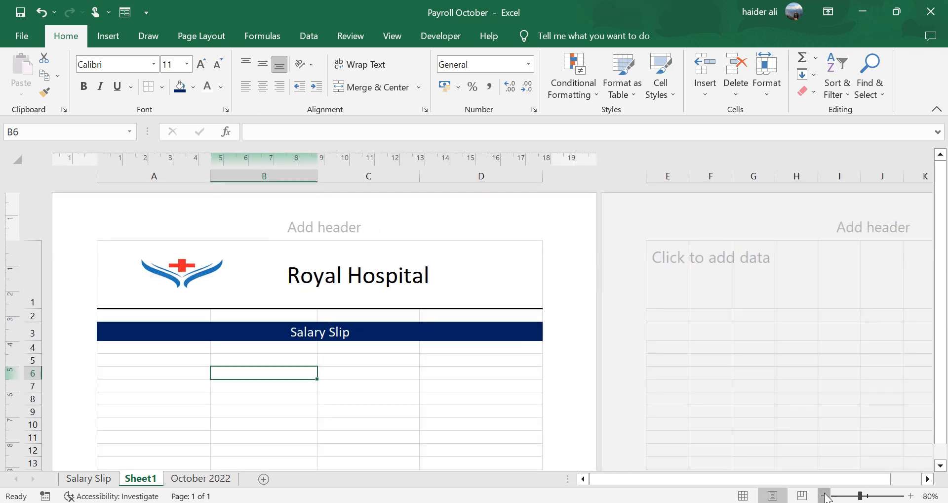
click(824, 496)
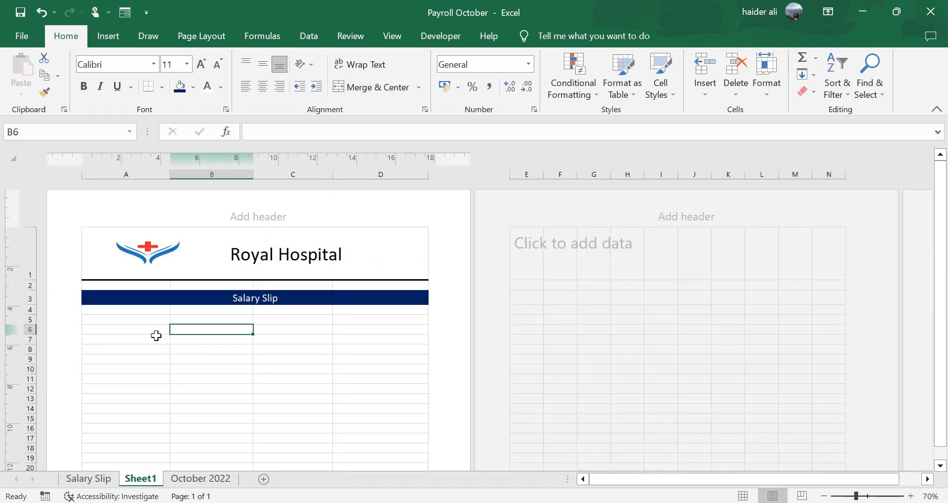
click(144, 328)
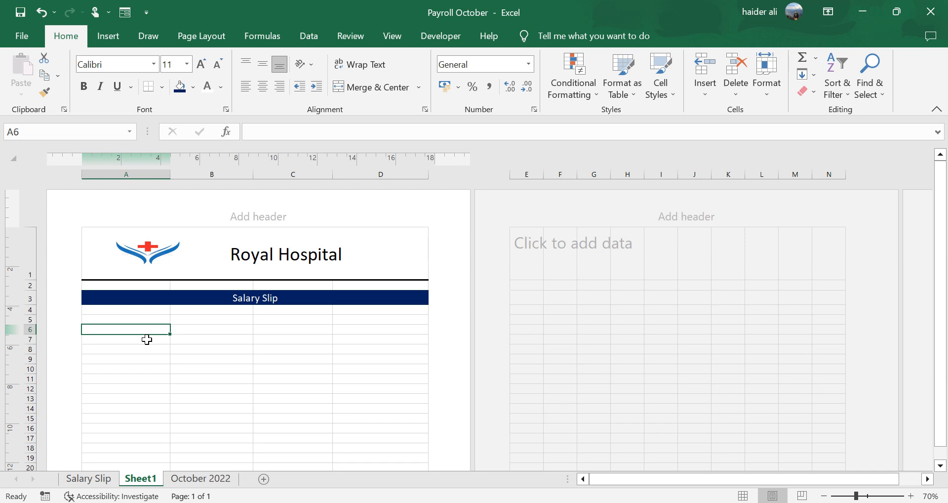
text(Employee ID)
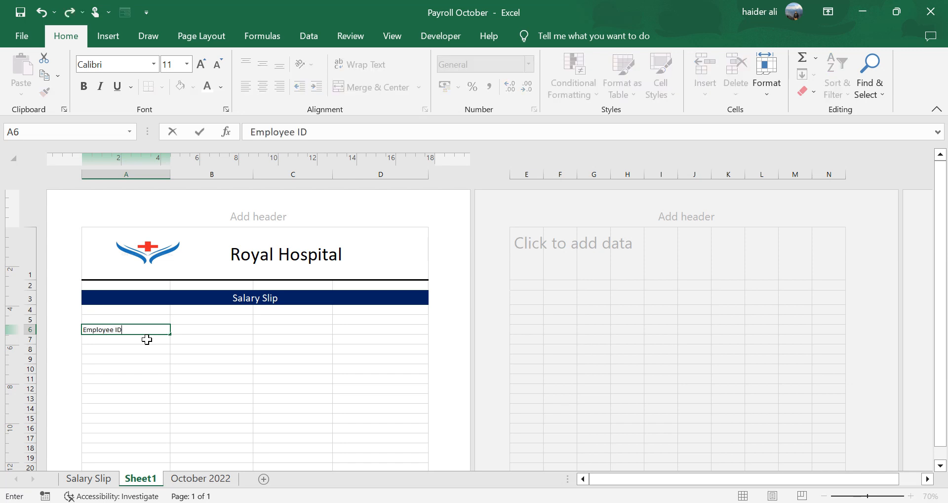
key(Return)
text(Emp)
key(BackSpace)
key(BackSpace)
key(BackSpace)
key(BackSpace)
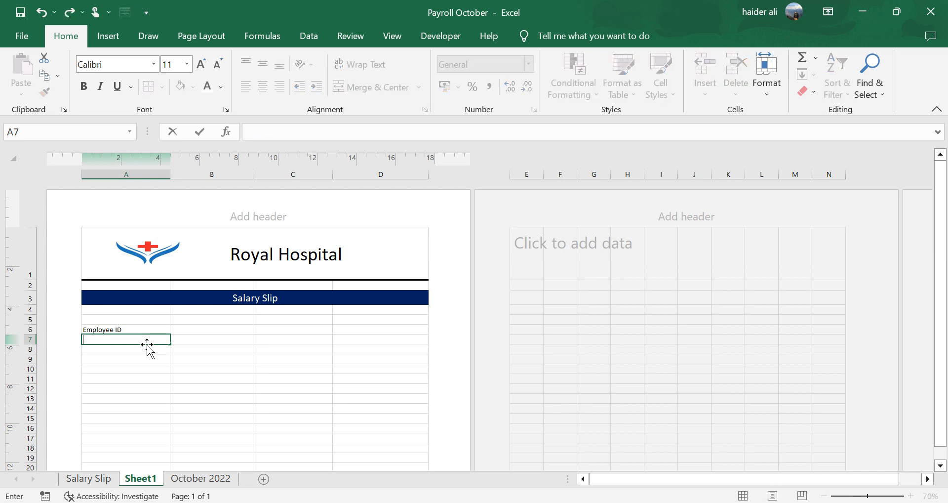
- Enter the label Designation in cell A7
text(Designation)
key(Return)
- Enter the labels Employee Name in C6 and Month/Year in C7
key(Up)
key(Up)
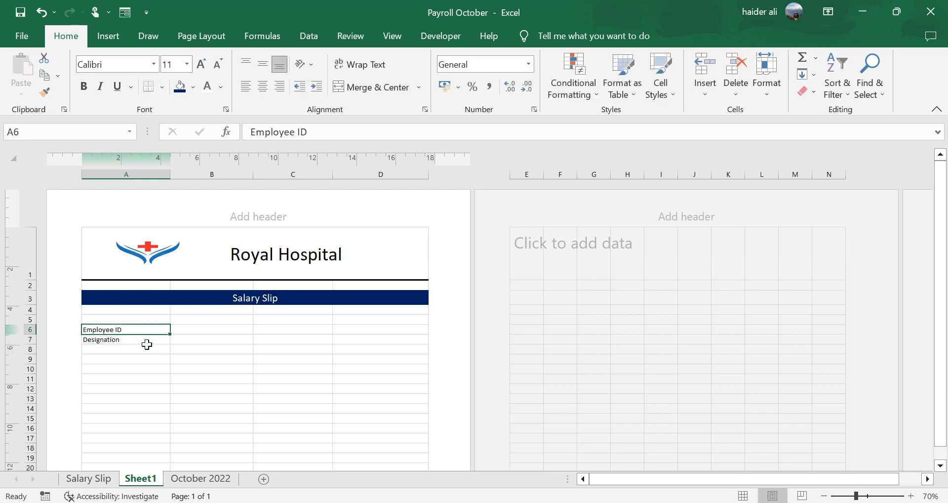
key(Right)
key(Right)
text(Emp)
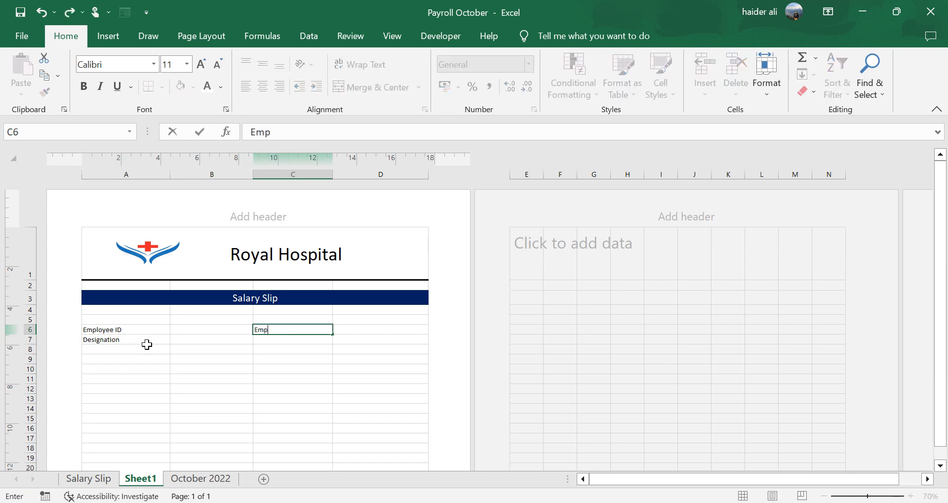
text(loyee Name)
key(Return)
text(Month/Ye)
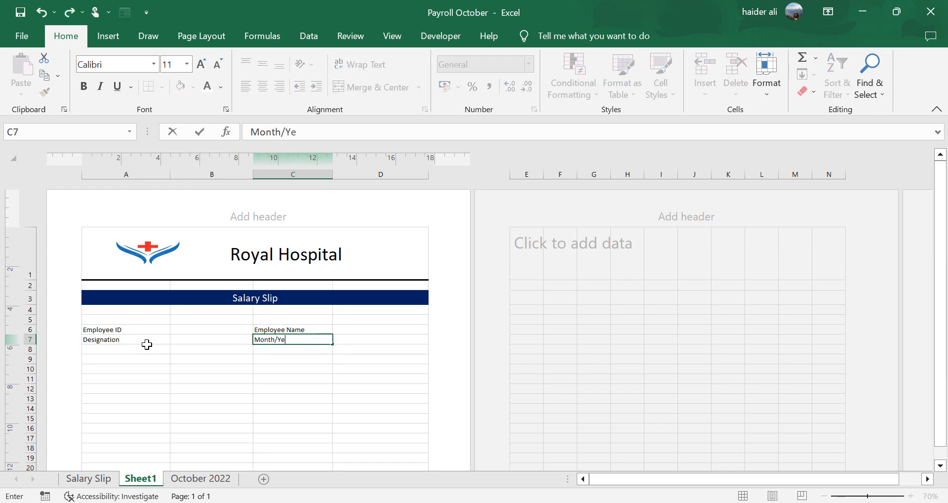
text(ar)
key(Return)
- Check the payroll column headers on the October 2022 sheet and enter the section label Earnings in A10
key(Left)
key(Left)
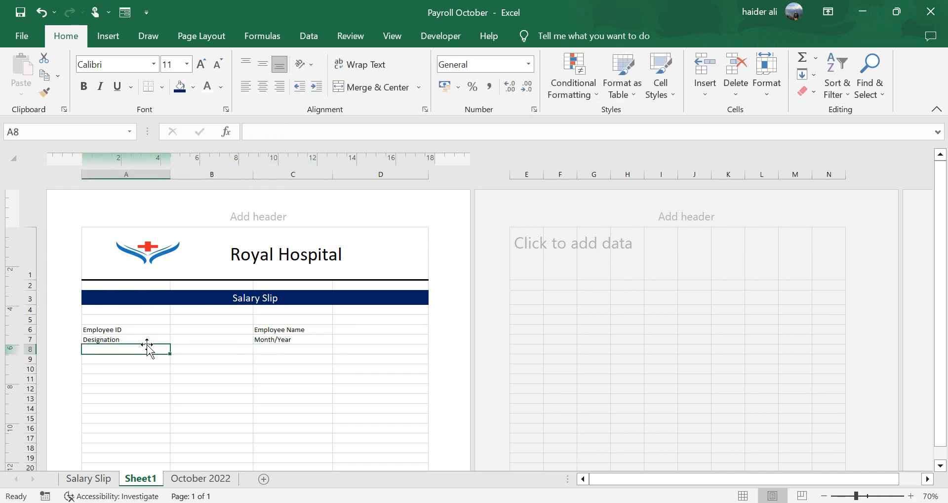
key(Down)
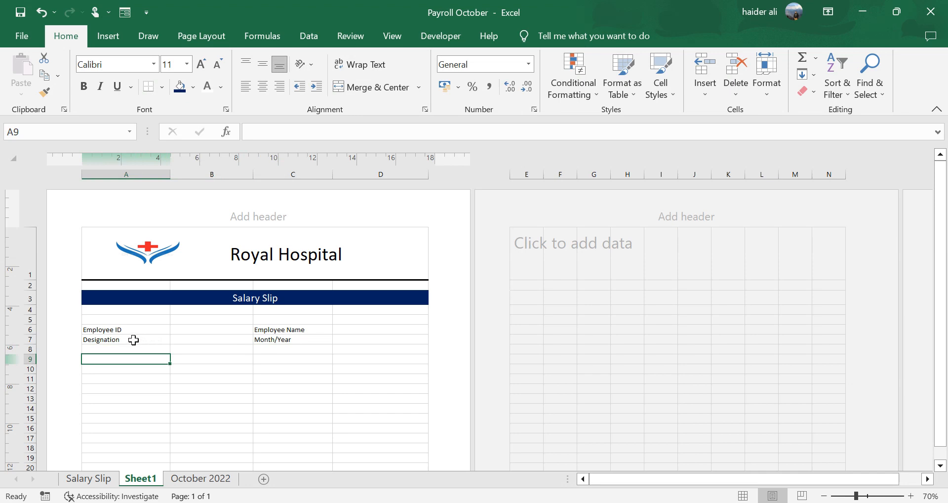
click(132, 329)
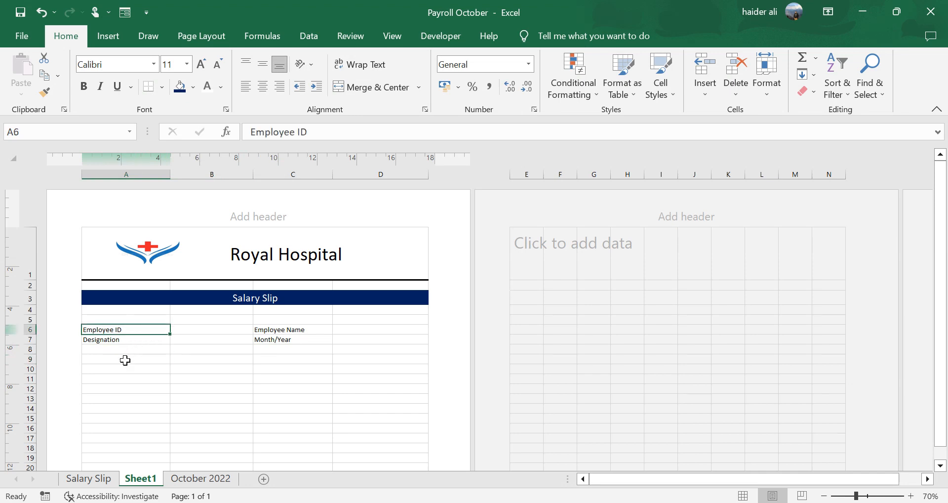
click(124, 359)
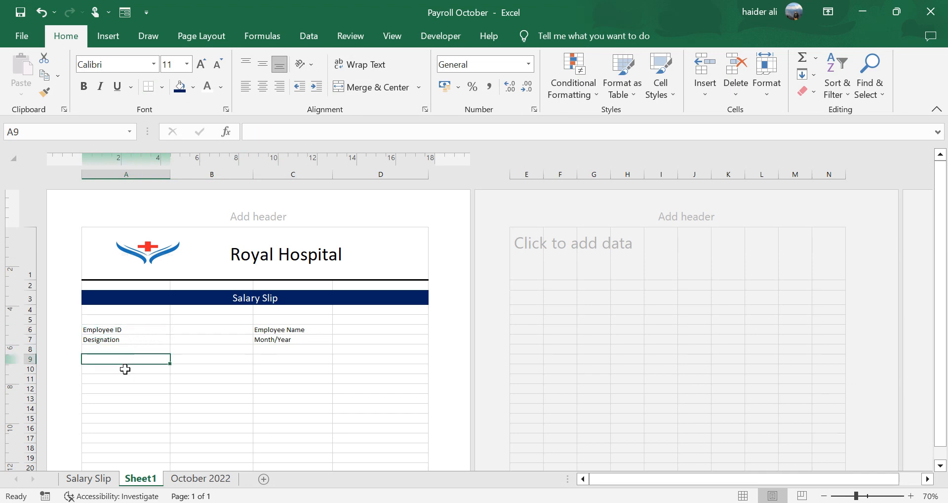
click(123, 368)
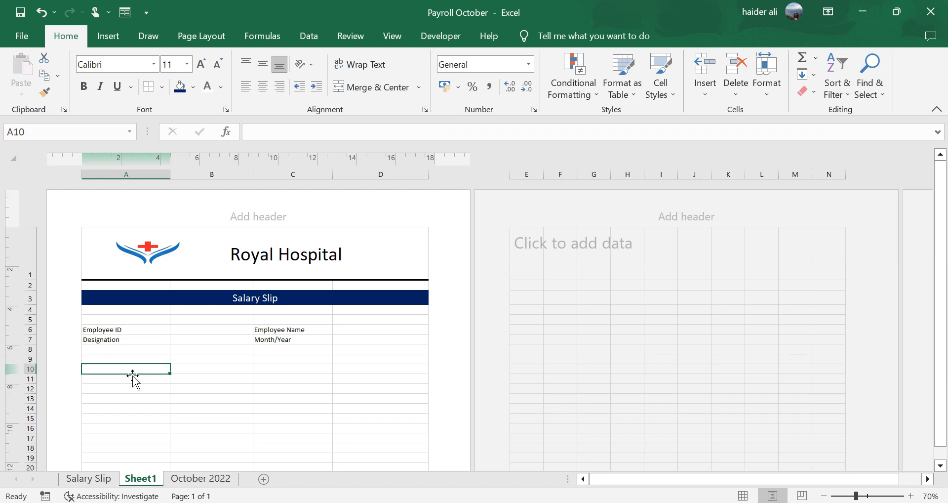
click(207, 479)
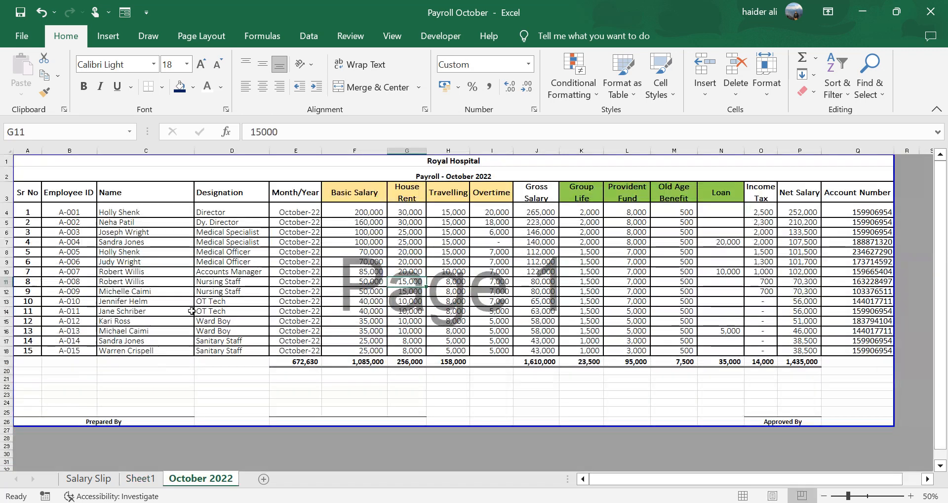
drag(345, 193, 493, 192)
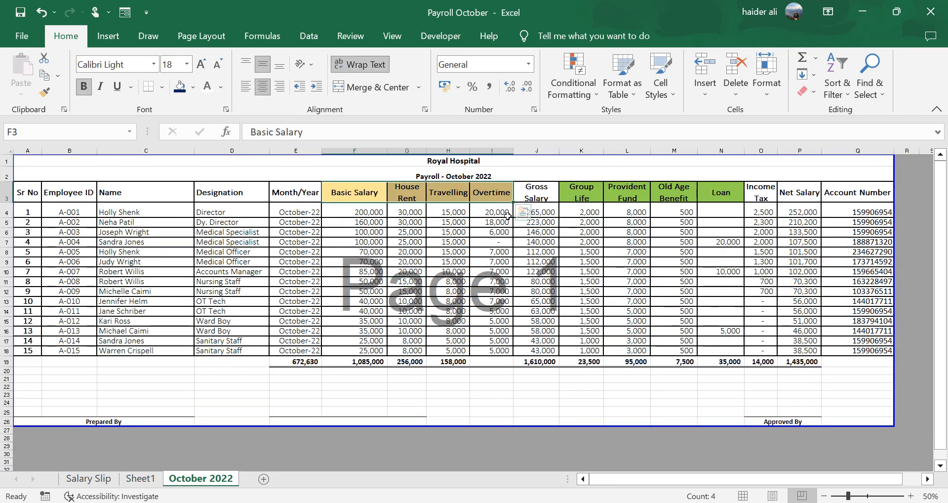
drag(583, 193, 721, 193)
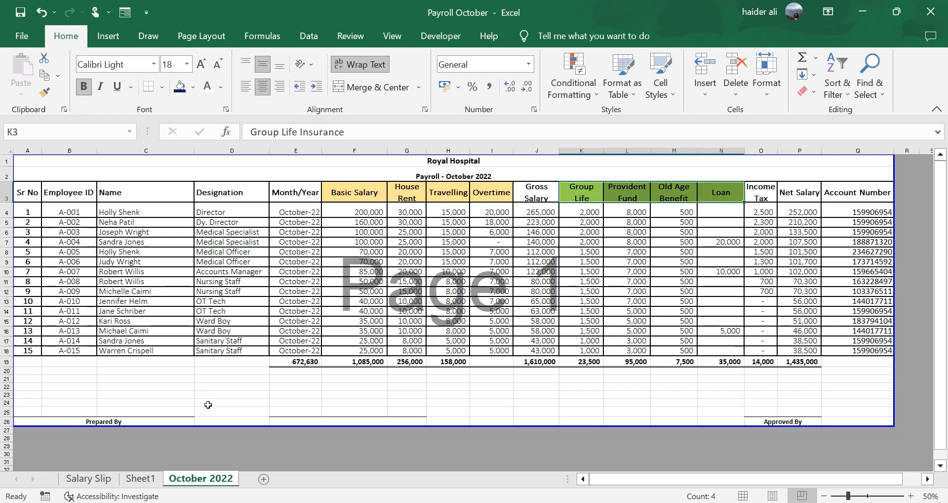
click(145, 478)
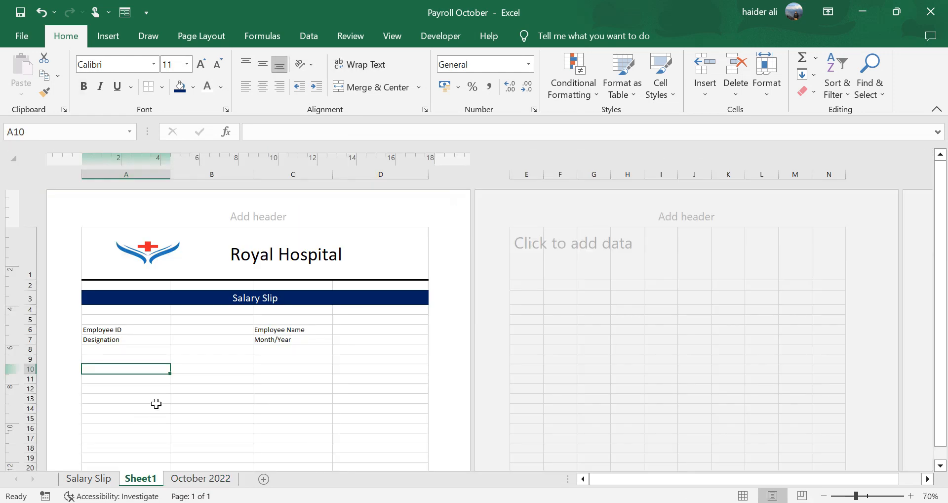
text(Earnings)
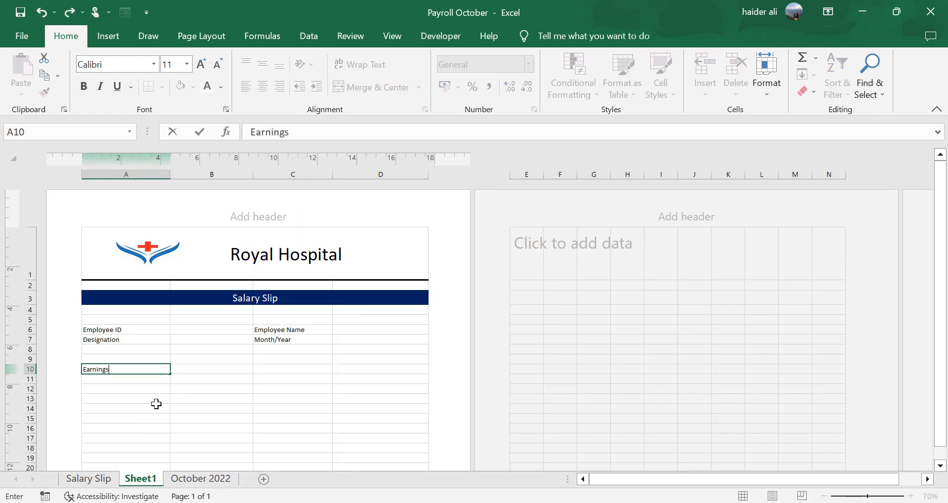
key(ctrl+Return)
- Enter the section label Deductions in cell C10
key(Right)
key(Right)
text(Dedu)
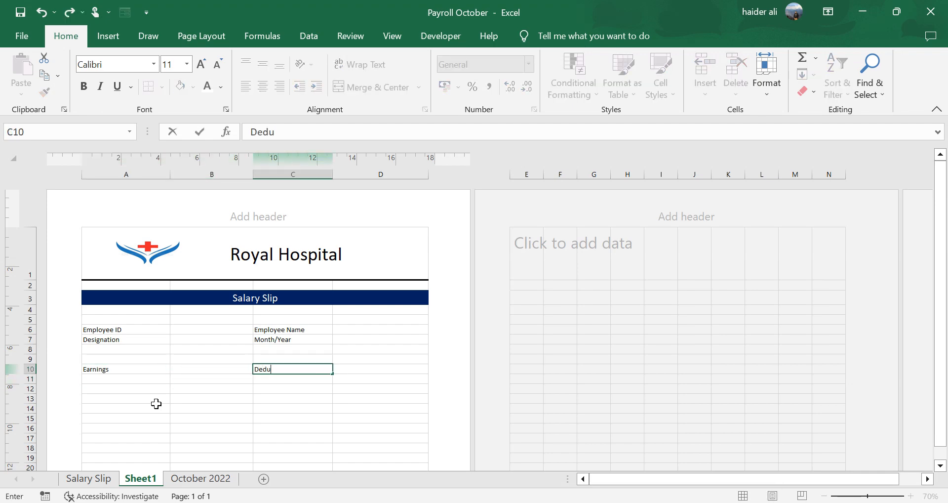
text(ctions)
key(Return)
- Enter the earnings items Basic Salary in A11 and House Rent in A12
key(Left)
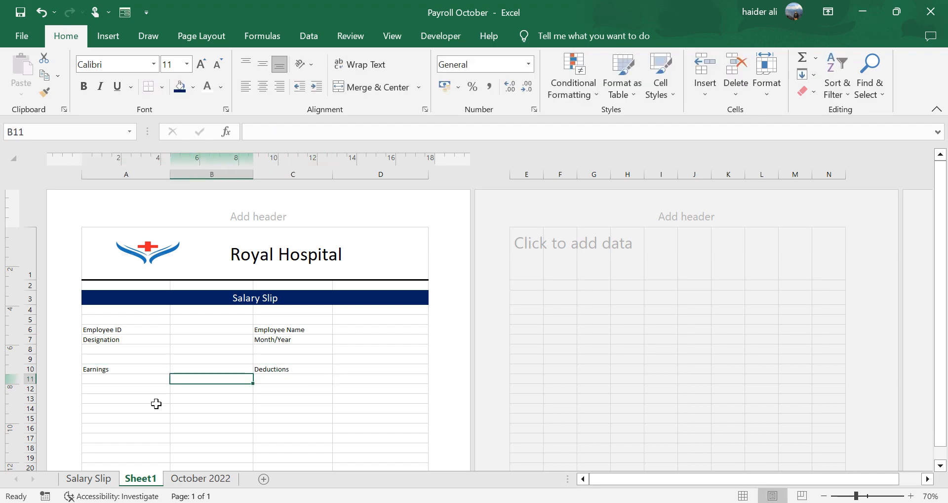
key(Left)
click(216, 479)
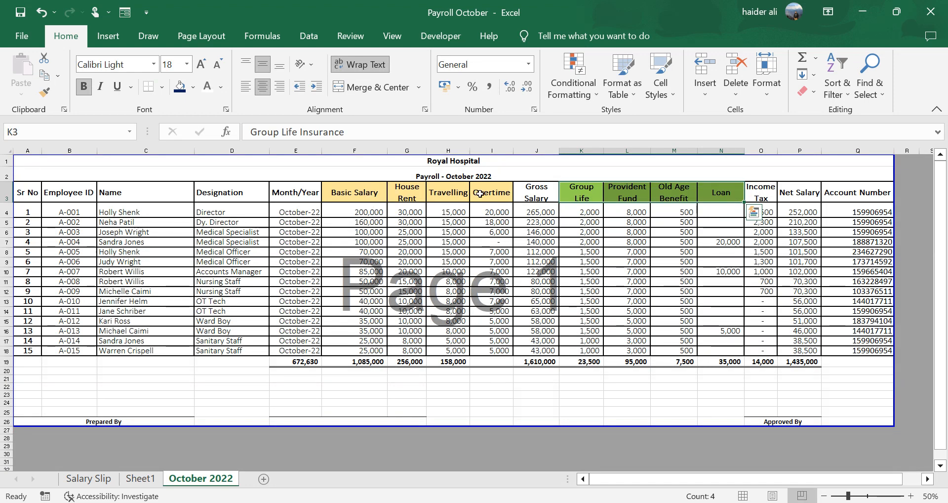
click(140, 478)
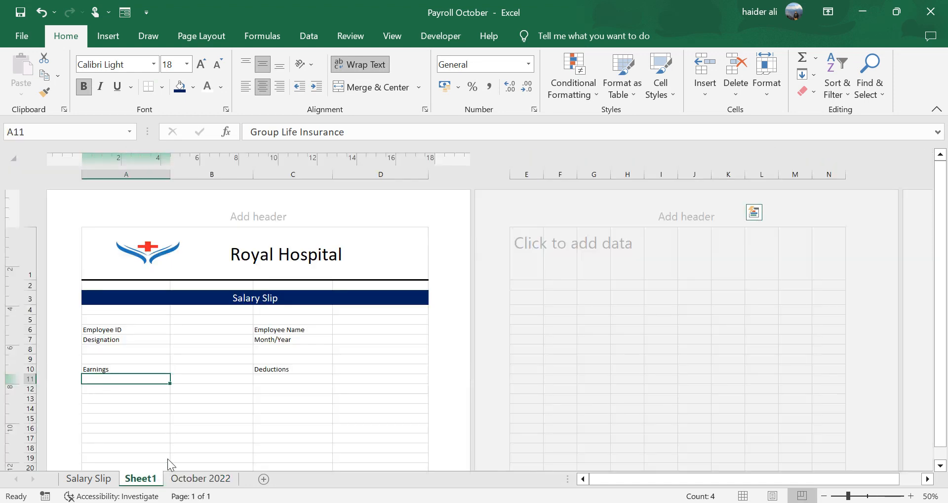
text(Basic S)
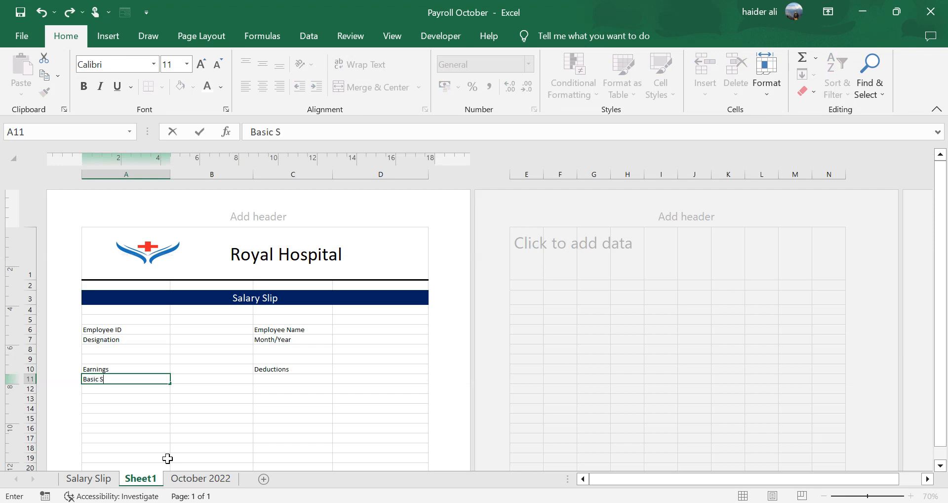
text(alary)
key(Return)
text(House Rent)
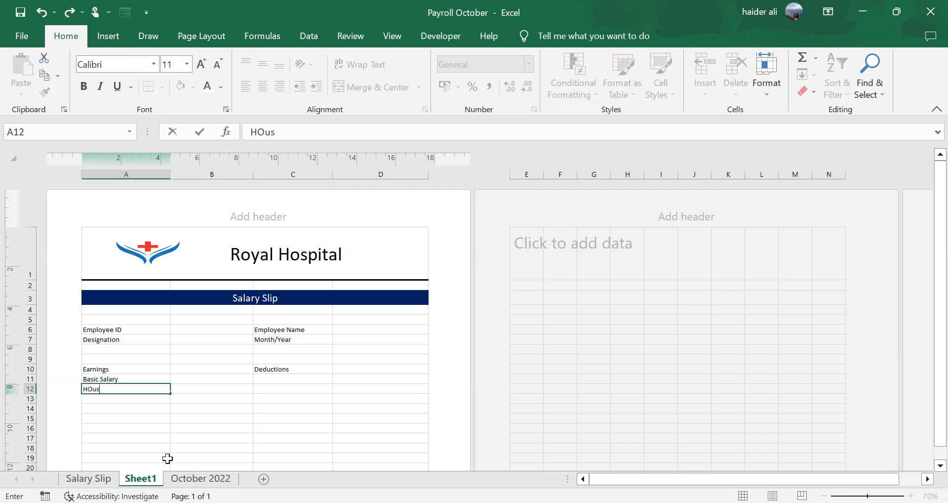
key(Return)
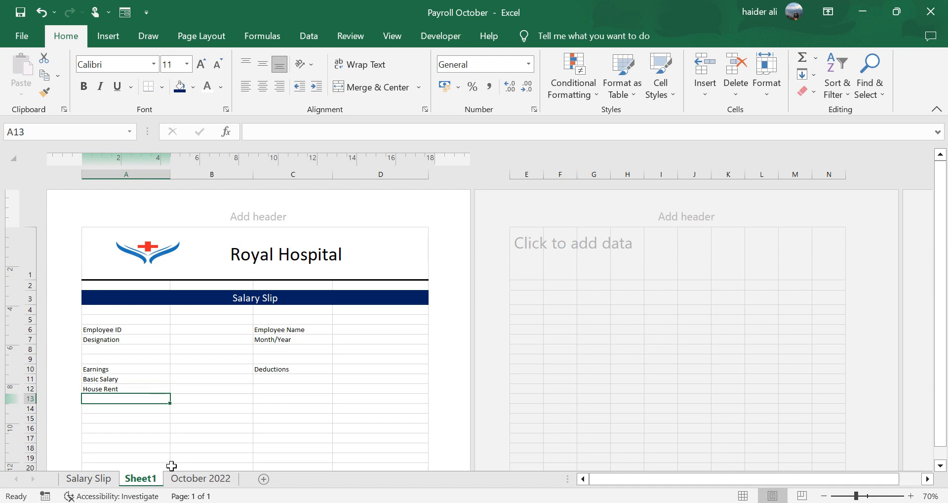
- Enter the earnings item Overtime in A13 and glance at the October 2022 payroll headers
text(Overtime)
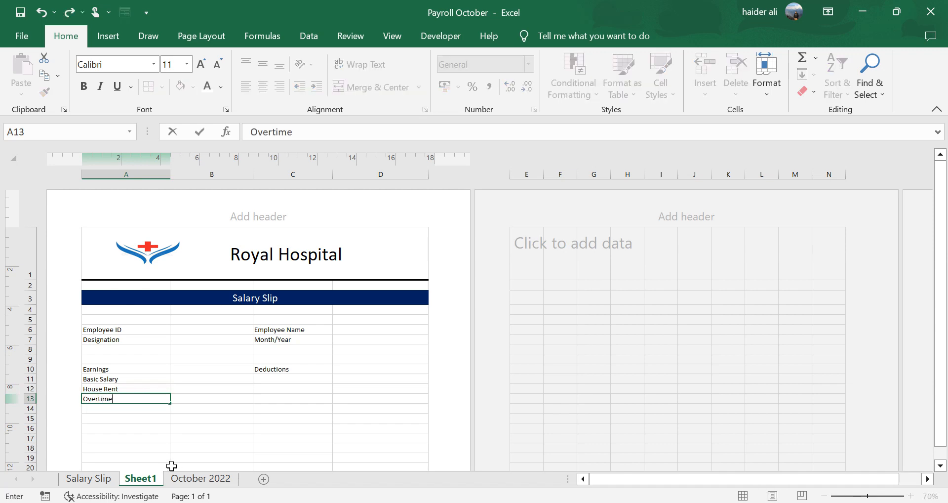
key(Return)
click(208, 479)
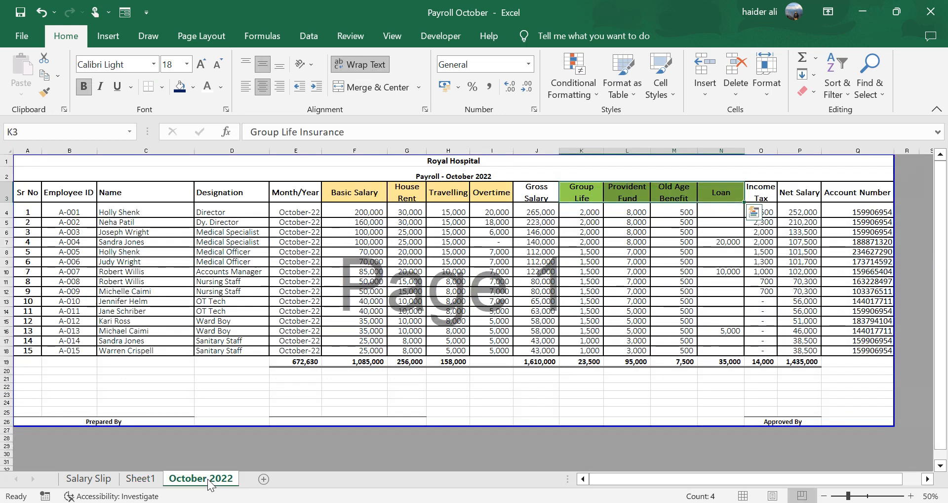
click(142, 478)
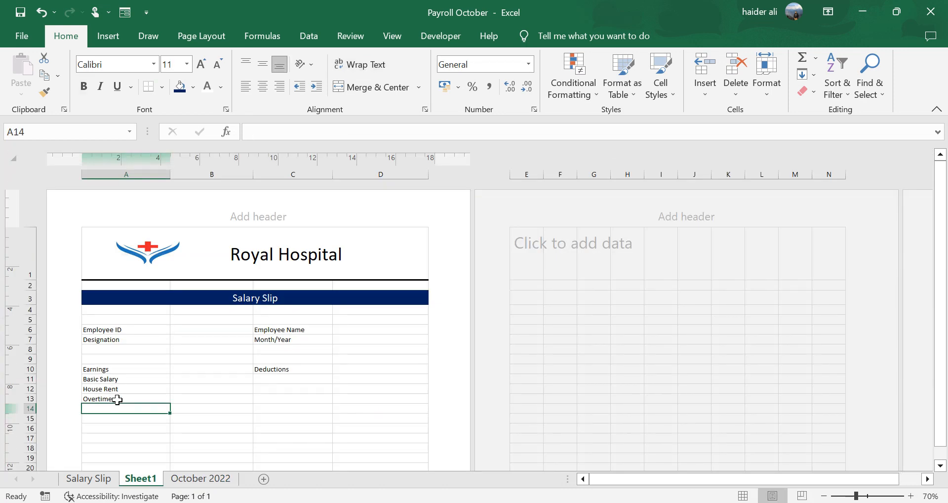
- Copy Overtime from A13 down to A14 and replace A13 with Travelling
click(117, 398)
key(ctrl+c)
key(Down)
key(ctrl+v)
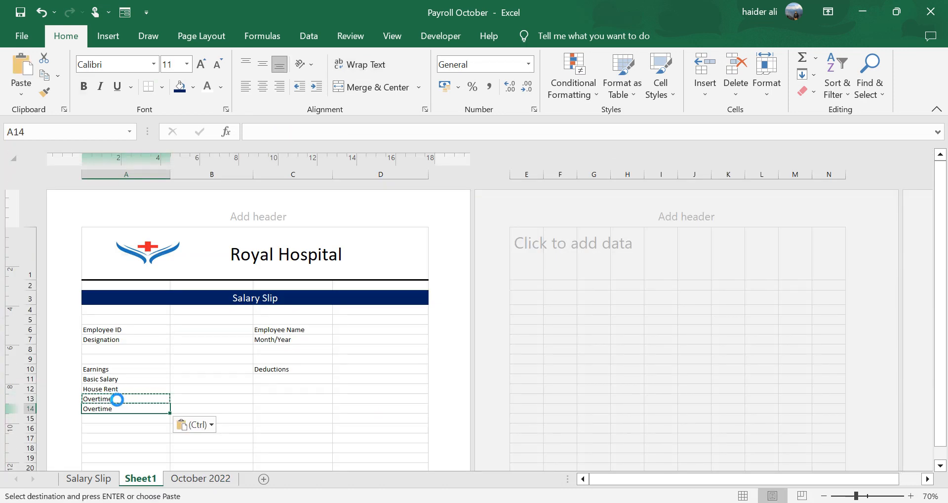
click(118, 399)
key(Escape)
text(Trave)
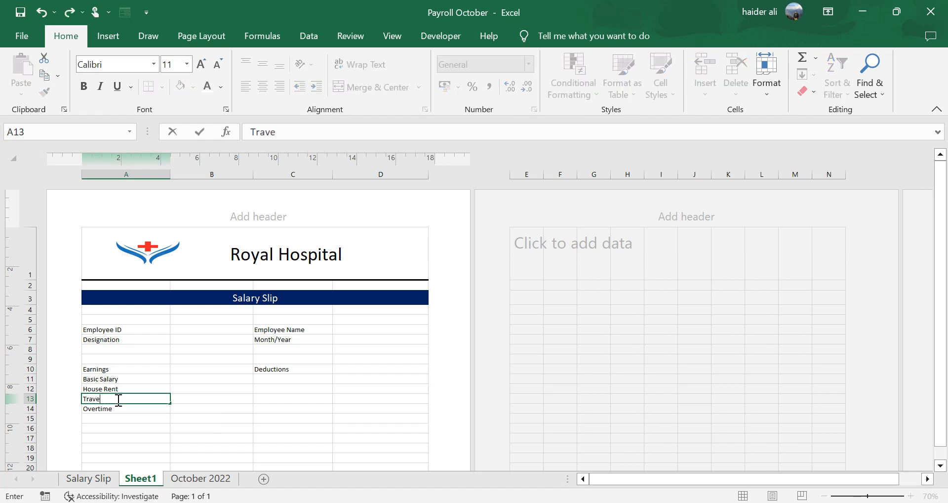
text(lling)
key(Return)
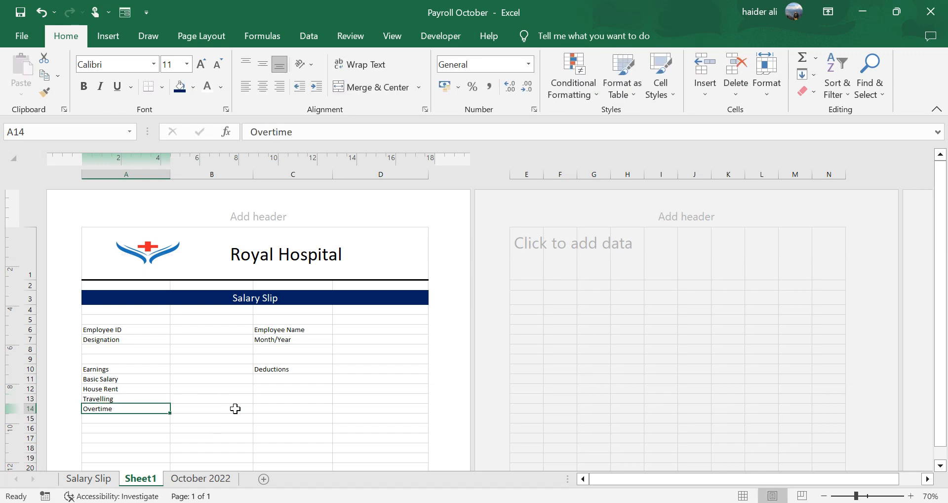
- Check the deduction headers on the October 2022 sheet and enter Group Life in C11 on Sheet1
click(185, 478)
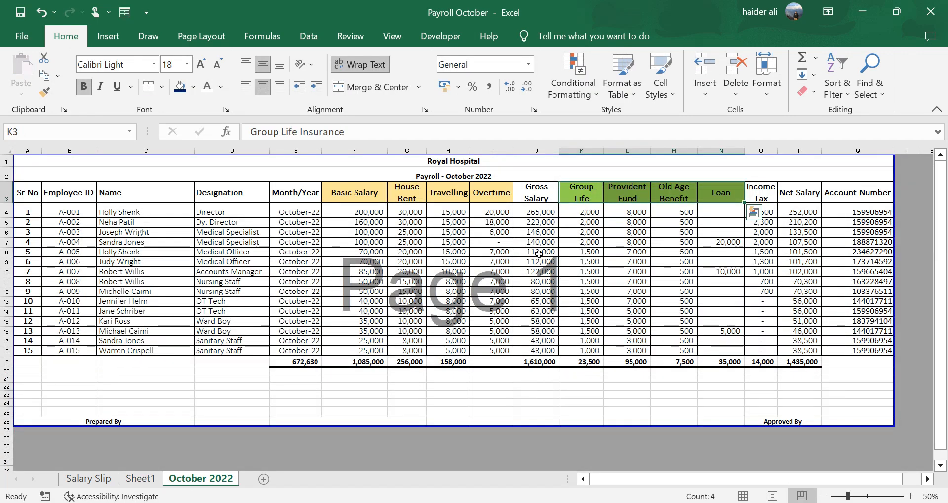
click(141, 478)
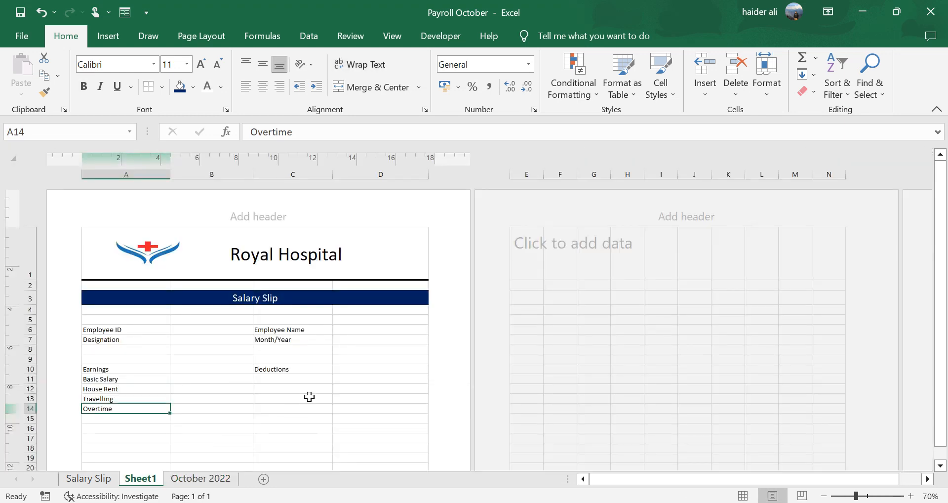
click(308, 379)
text(Group)
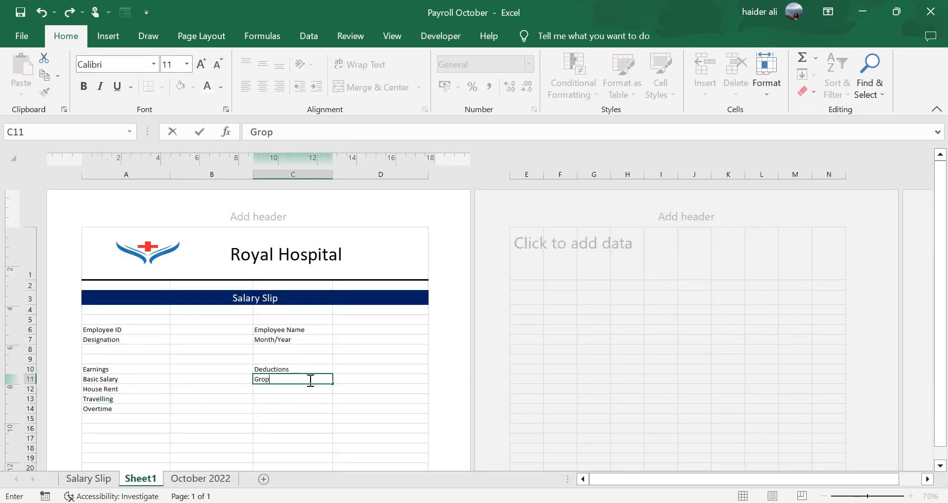
text( Life)
key(Return)
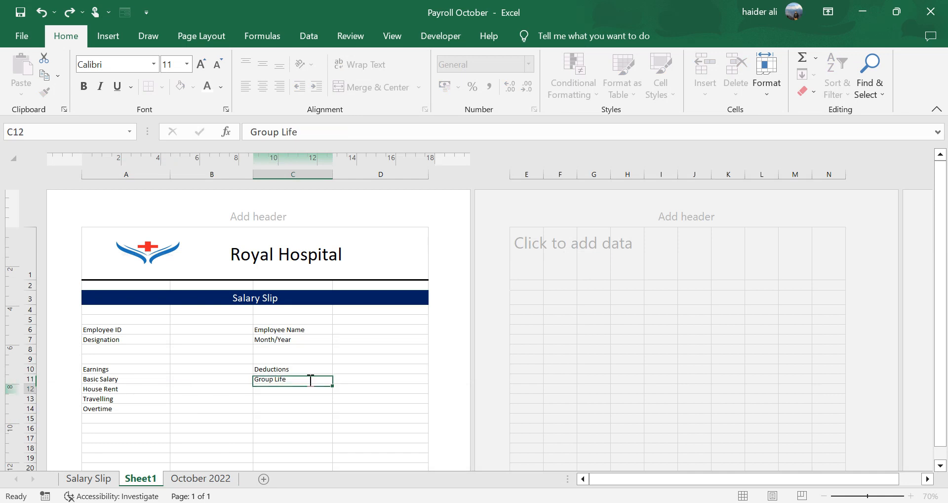
- Enter the deductions Provident Fund, Old Age Benefit and Loan in C12 to C14
text(Provident Fund)
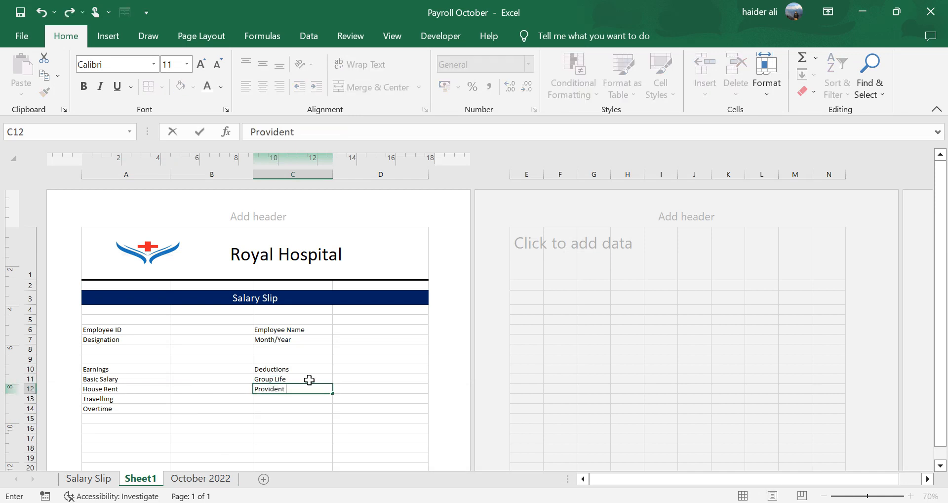
key(Return)
text(Old)
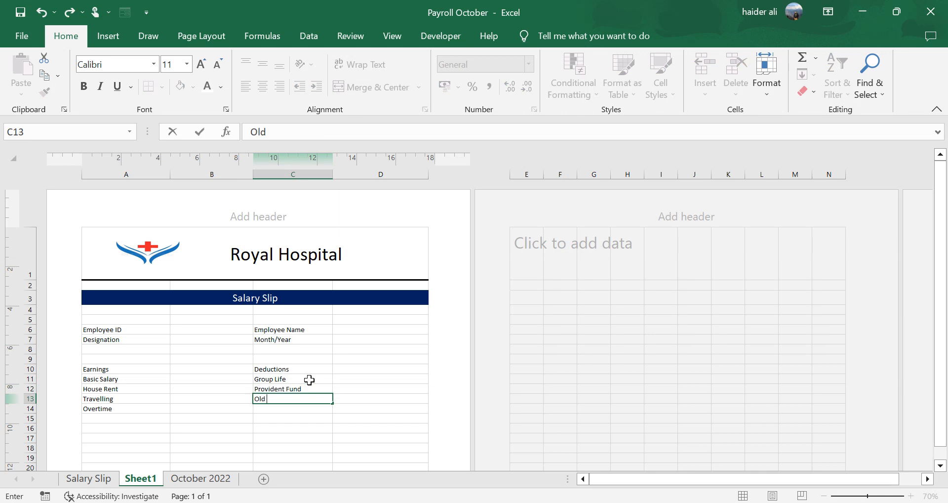
text( Age Benefit)
key(Return)
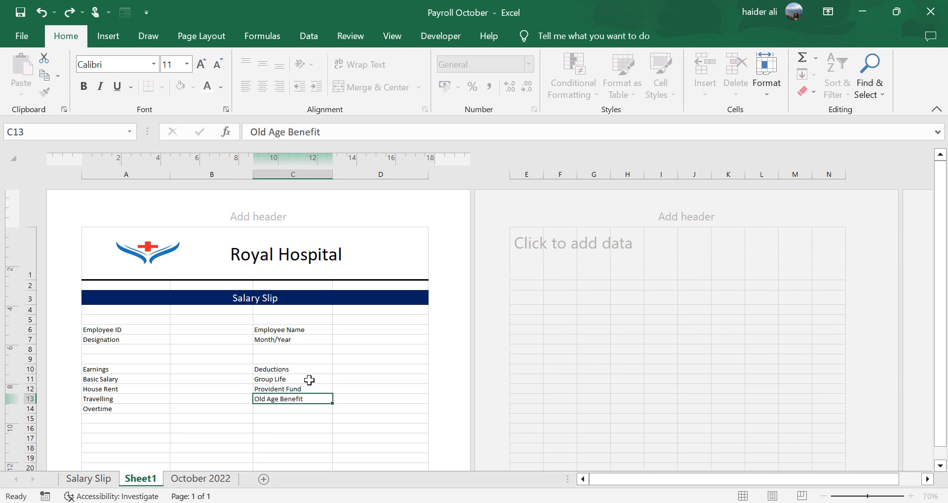
text(Loan)
key(Return)
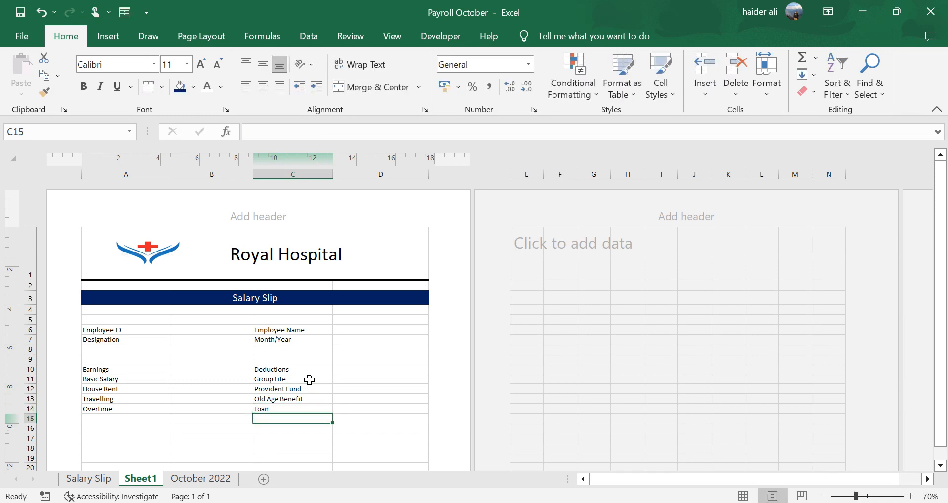
- Enter Total Earning in A15 and Total Deduction in C15
click(147, 370)
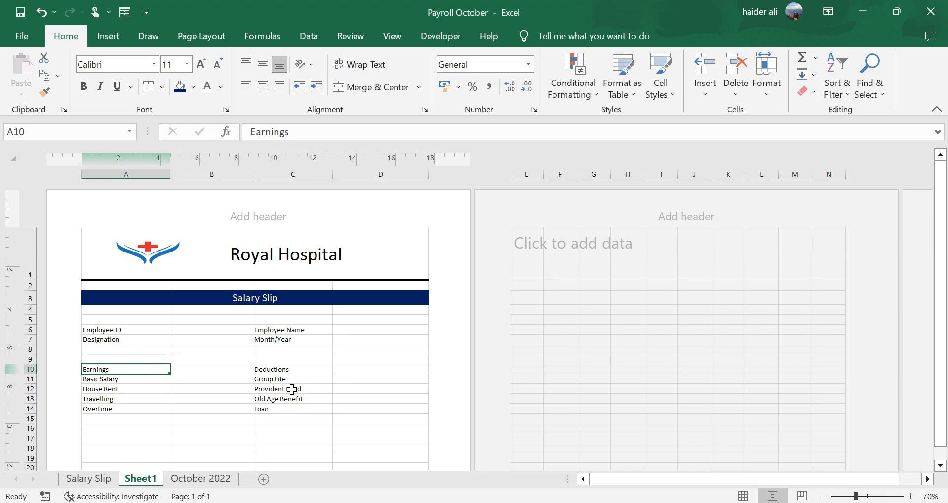
key(Down)
key(Down)
key(Down)
key(Down)
key(Down)
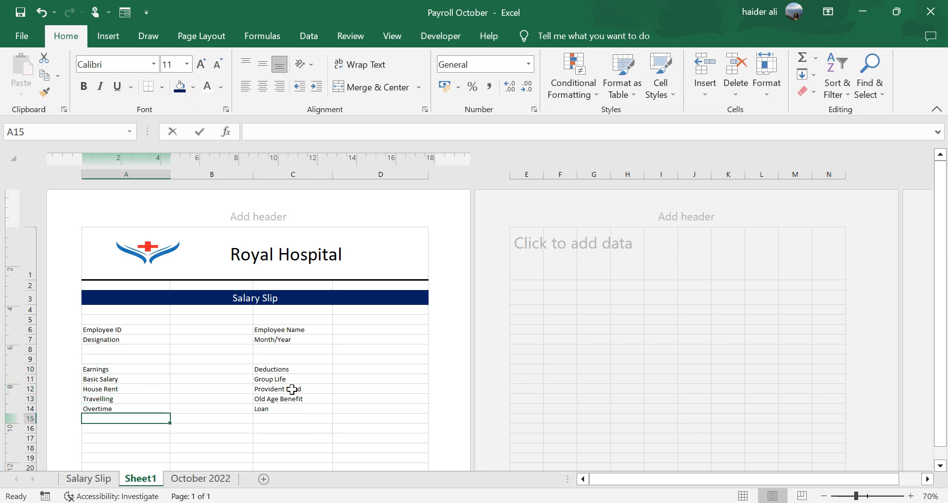
text(Total Earning)
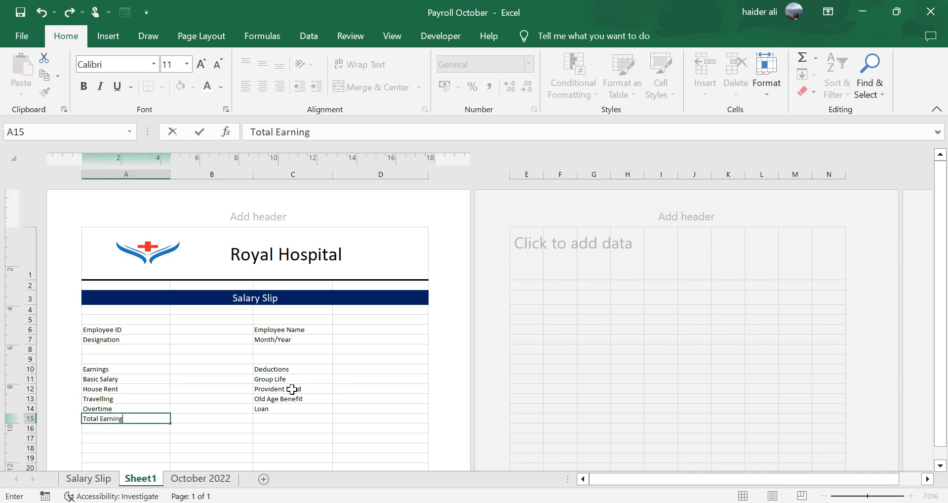
key(Right)
key(Right)
text(Total)
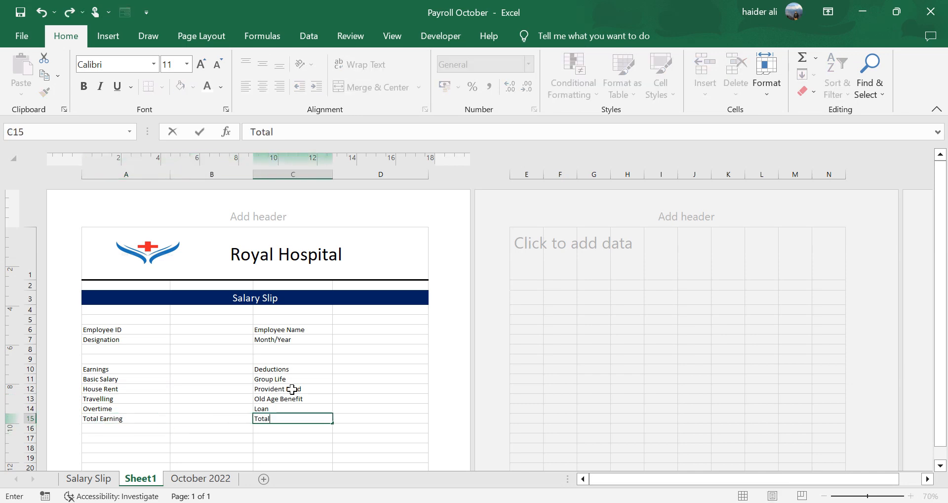
text( Deduction)
key(Return)
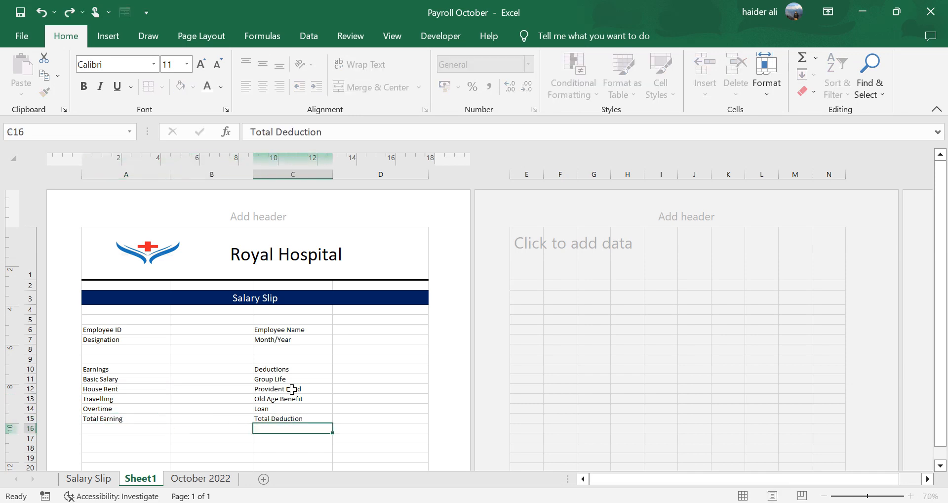
- Enter the label Net Salary in cell A16
key(Up)
key(Left)
key(Left)
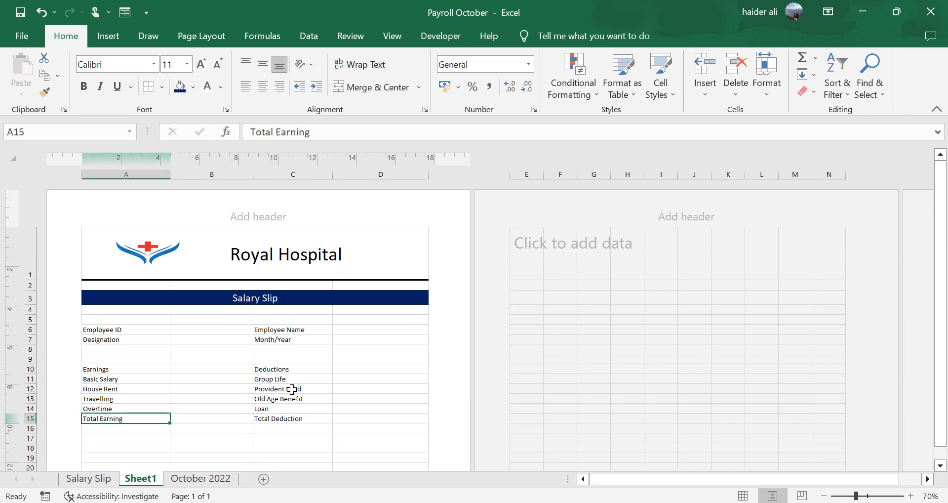
scroll(243, 398, down, 3)
click(138, 328)
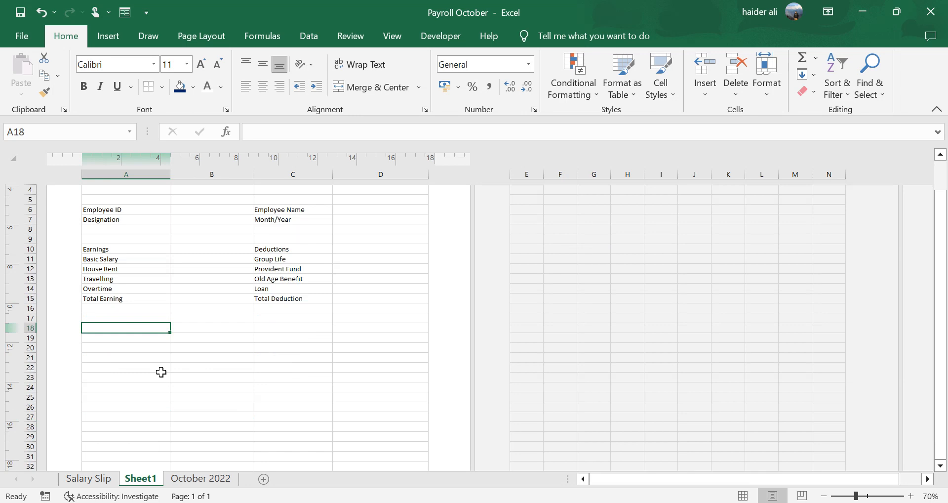
click(138, 308)
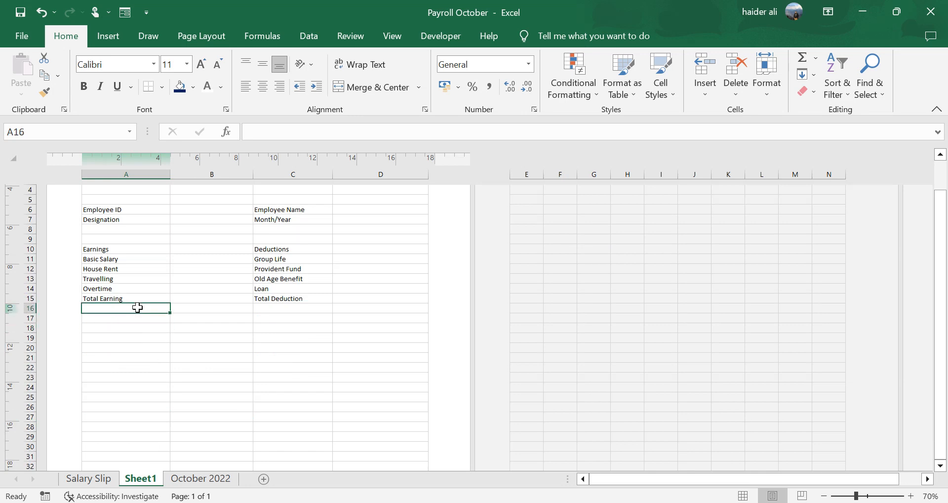
text(Net Slar)
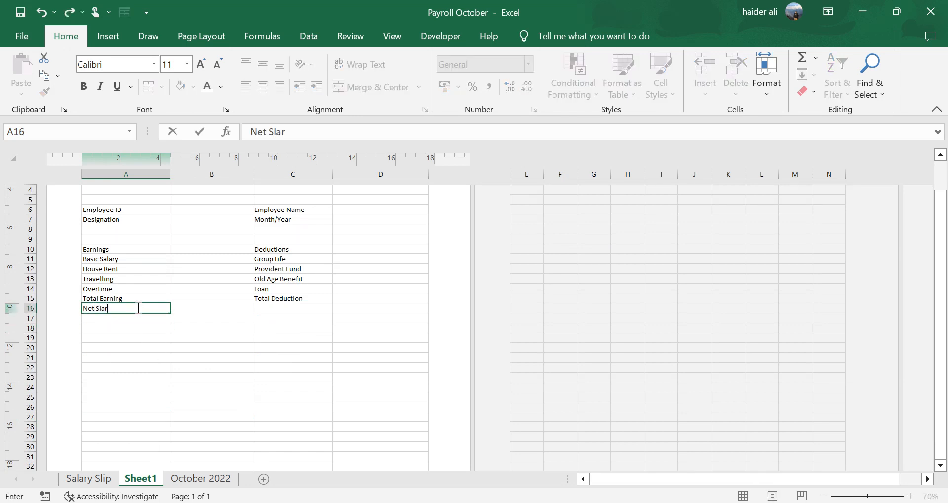
text( Saa)
key(Return)
- Enter the label Amount in Word in cell A17
text(Amount)
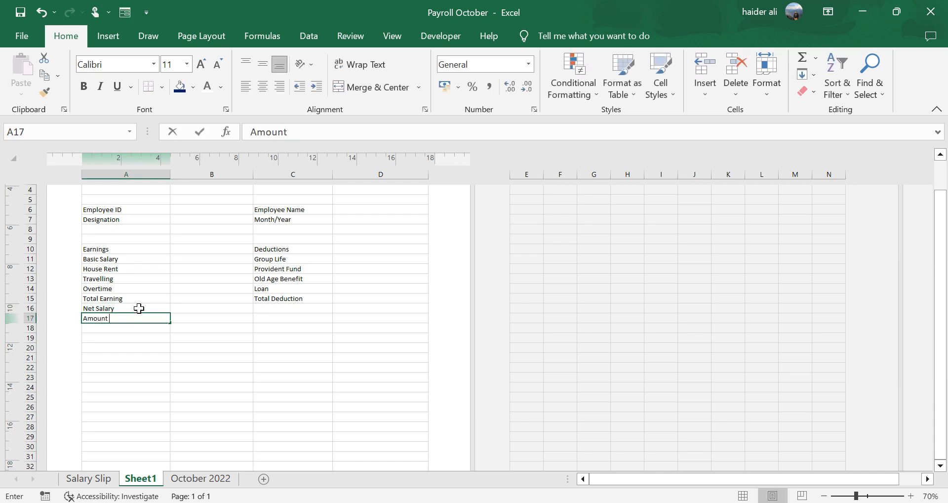
text( in Wor)
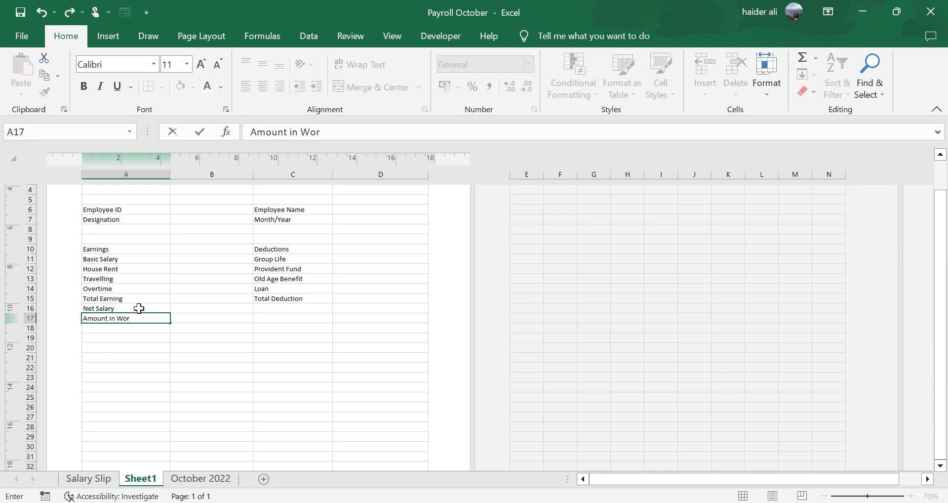
text(d)
key(Return)
key(Return)
key(Return)
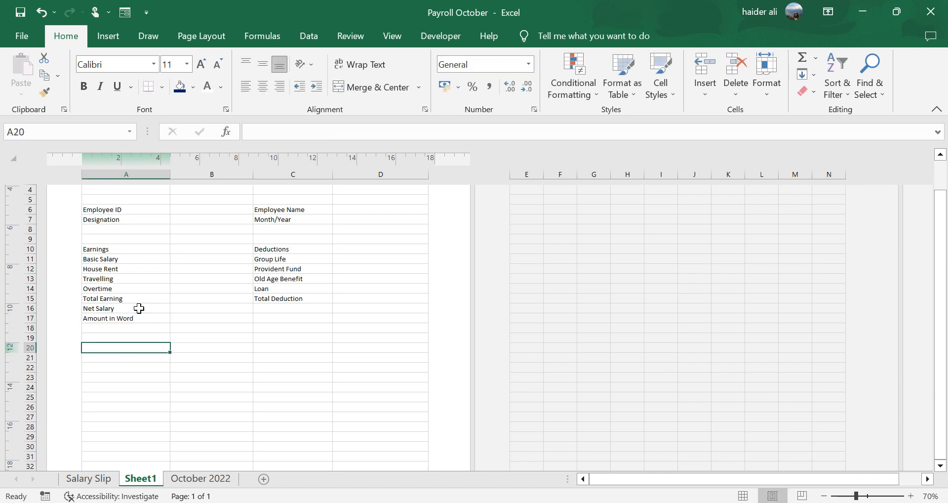
- Enter the bank labels Bank Name in A20 and Account Number in A21
text(Bn)
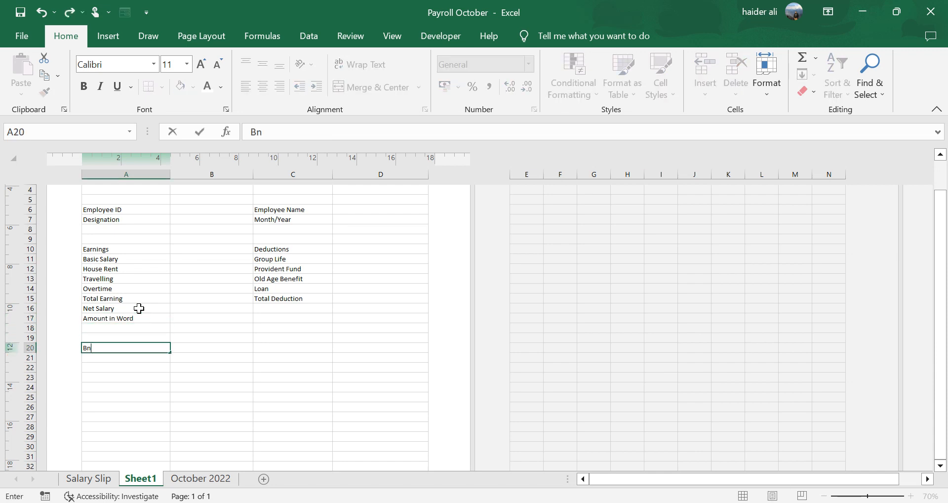
text(nk Name)
key(Return)
text(Account)
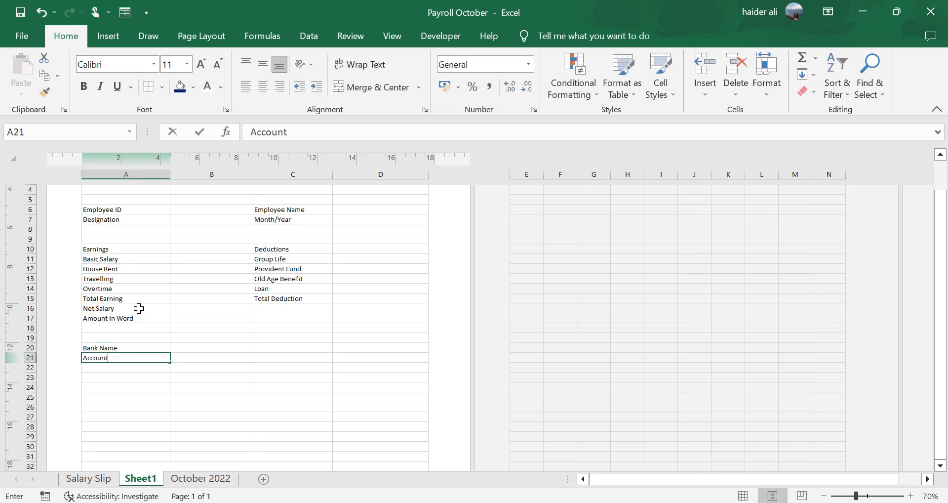
text( Numbe)
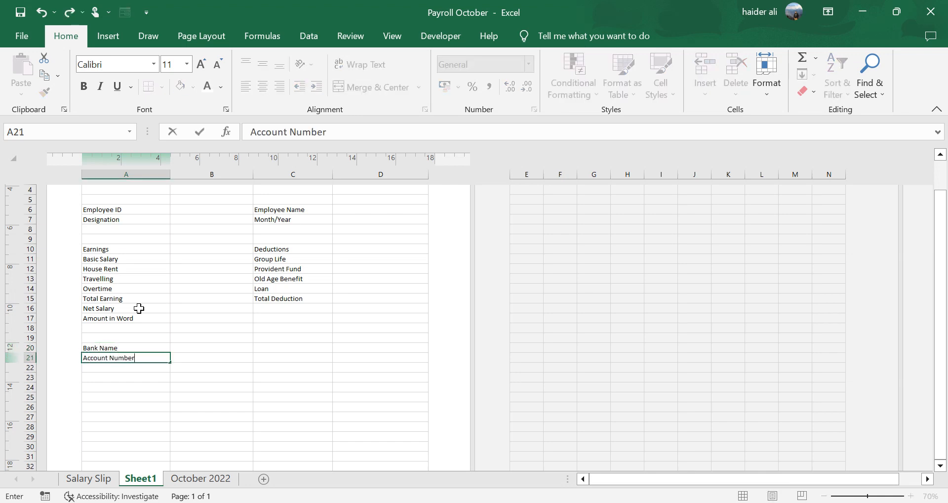
text(r)
key(Return)
- Enter the label Date of Transfer in cell A22
text(Date)
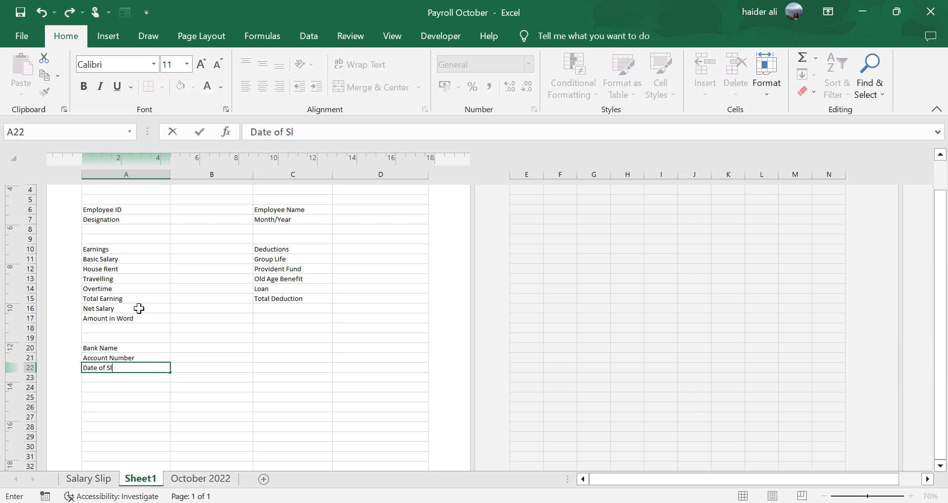
text( of Transfer)
key(Return)
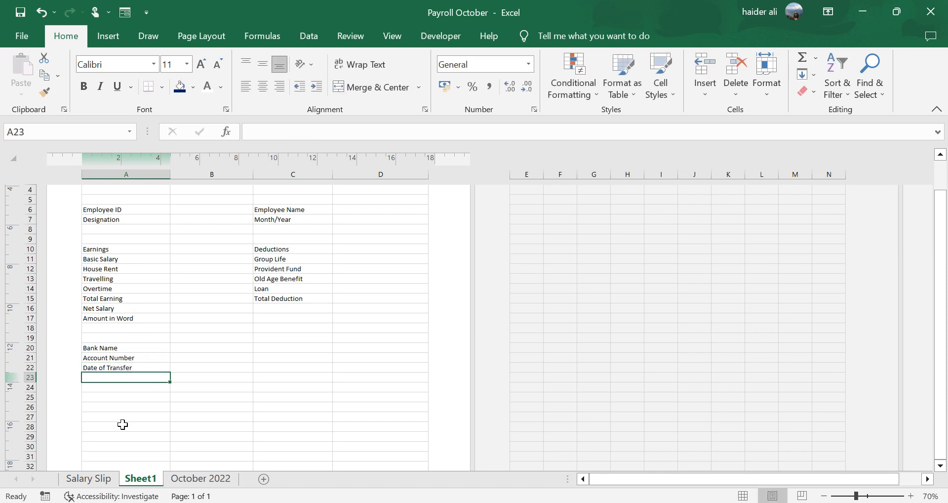
- Merge and center A28:B28 and C28:D28 for signature labels
click(122, 425)
drag(122, 424, 178, 427)
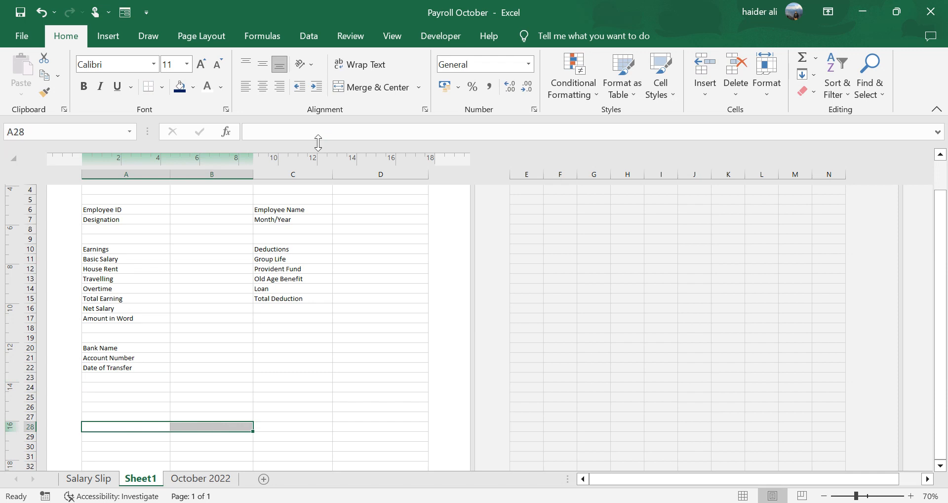
click(371, 87)
drag(315, 426, 374, 427)
click(371, 92)
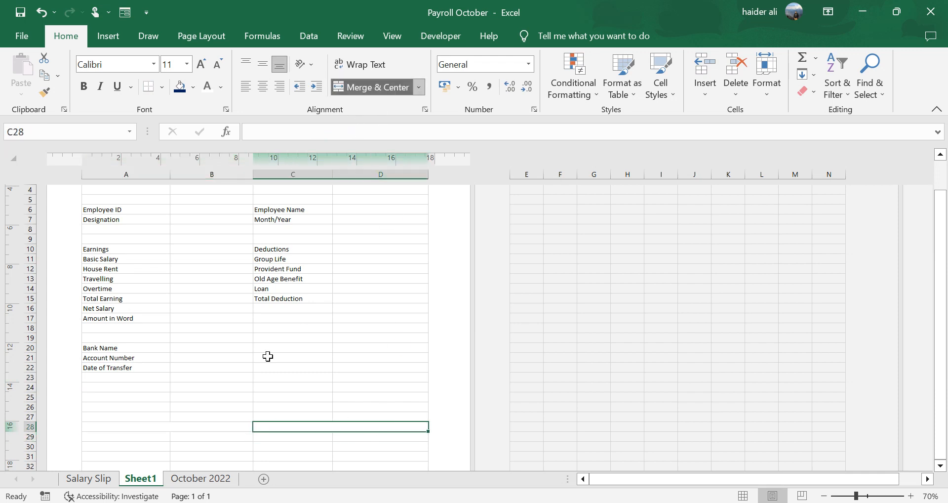
- Enter the signature label Employee in the merged A28:B28 cell
click(214, 424)
text(EMPLO)
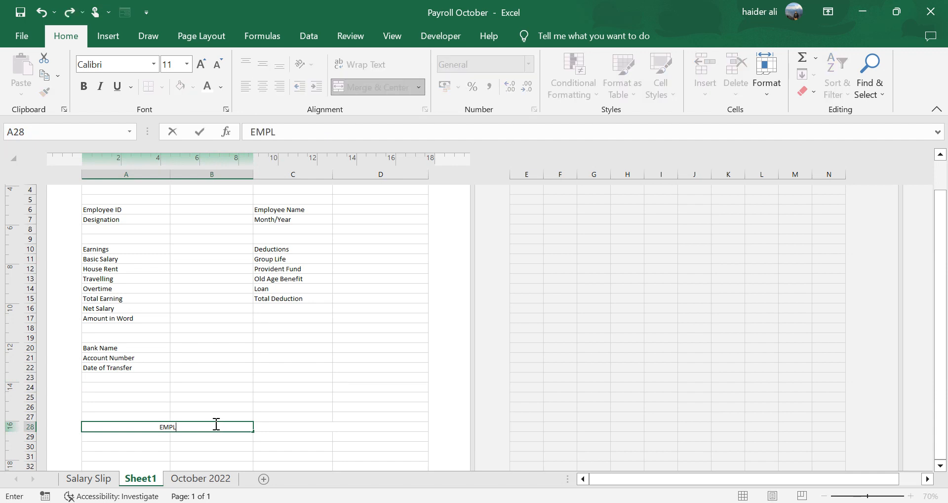
key(BackSpace)
key(BackSpace)
key(BackSpace)
key(BackSpace)
text(mployee)
key(Return)
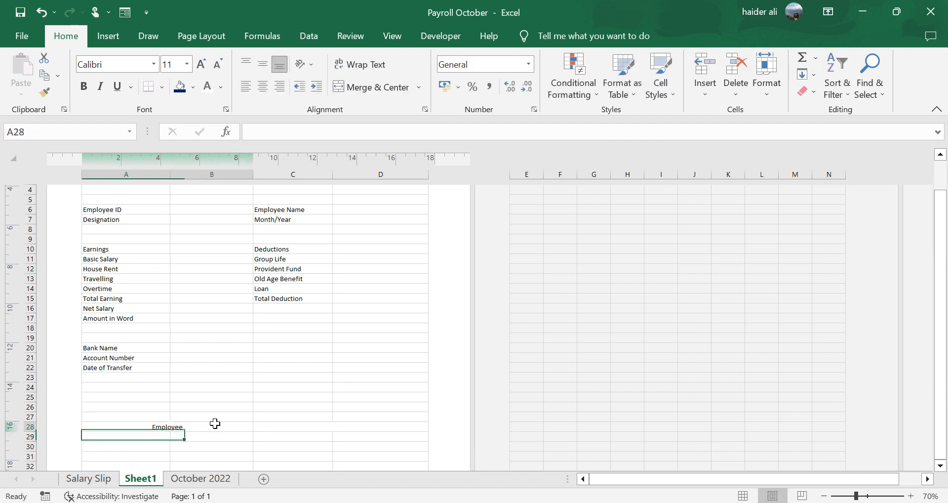
- Enter the signature label Director in the merged C28:D28 cell
key(Up)
key(Right)
text(Direcor)
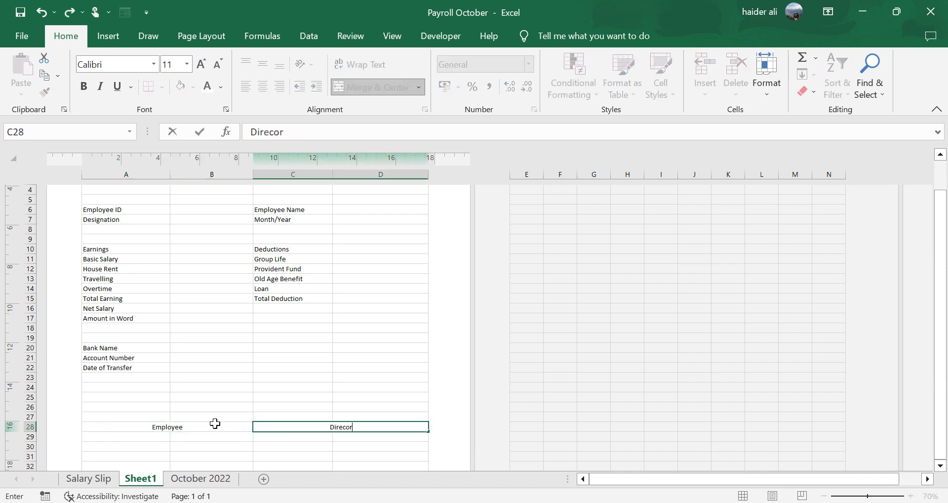
key(BackSpace)
key(BackSpace)
text(tor)
key(Return)
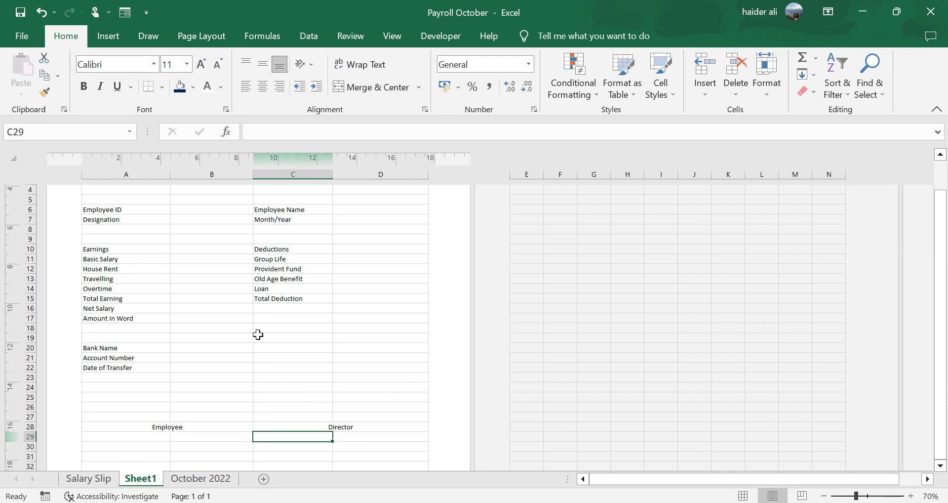
- Apply all borders to the employee details block A6:D7
scroll(258, 335, up, 3)
drag(118, 328, 395, 339)
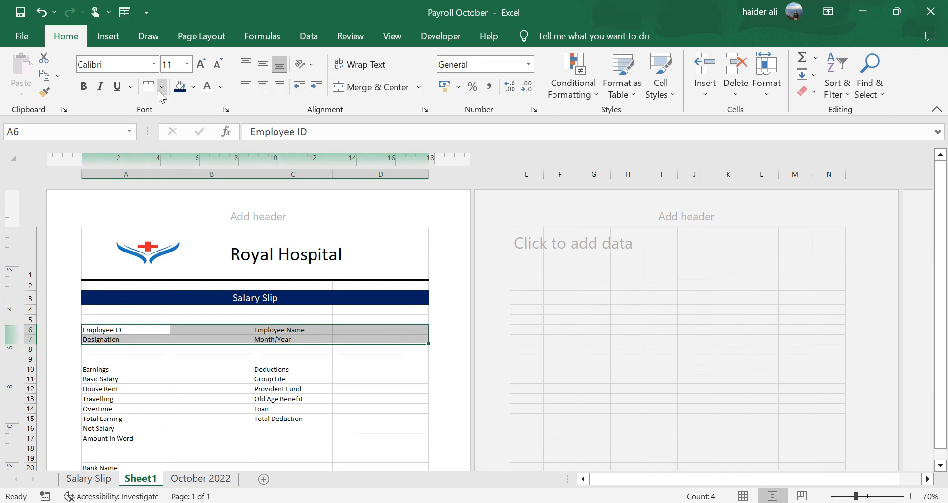
click(162, 88)
click(181, 218)
scroll(181, 309, down, 5)
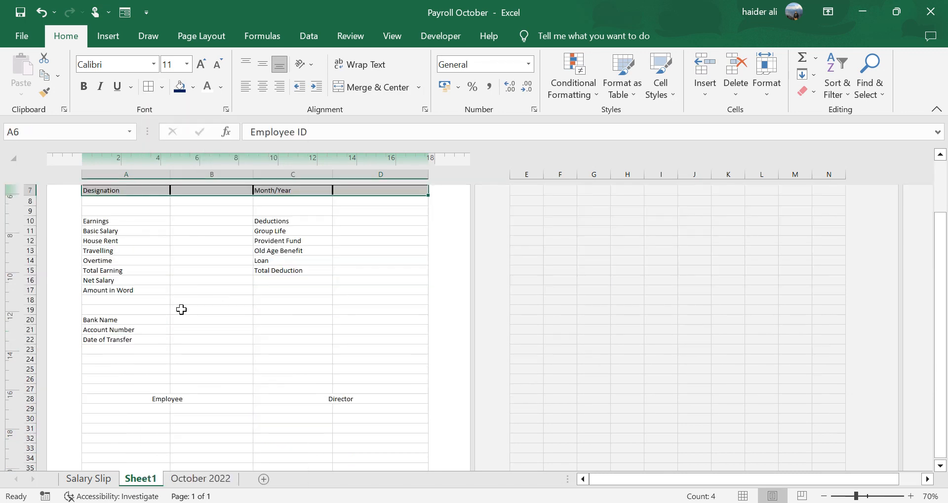
- Apply all borders to the earnings and deductions block A10:D17
drag(133, 217, 381, 292)
click(154, 91)
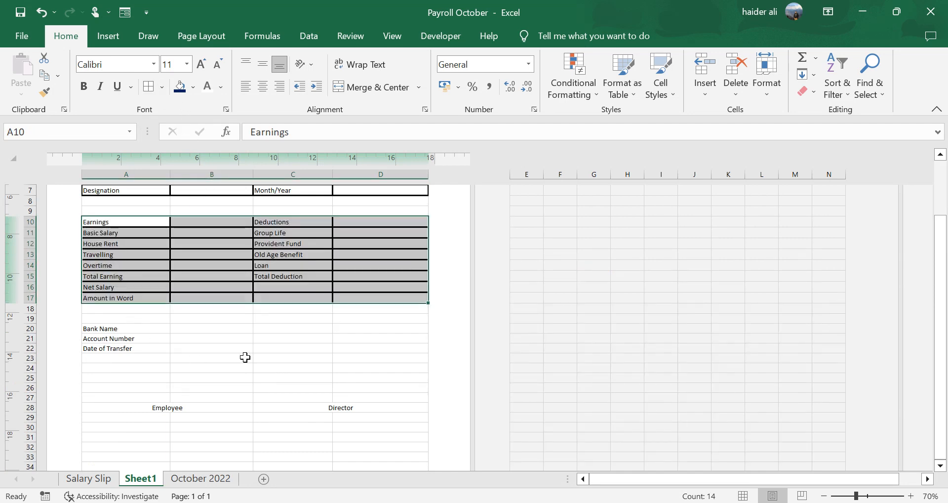
click(162, 402)
click(304, 407)
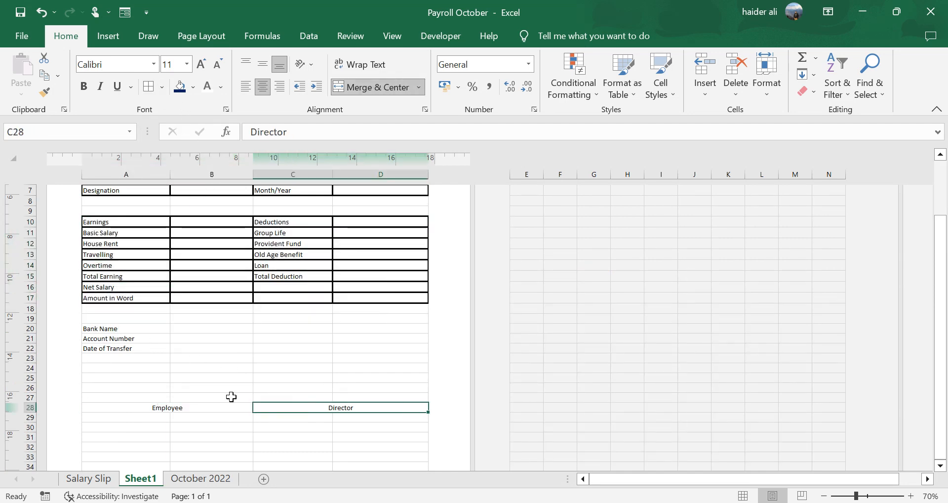
scroll(239, 345, up, 1)
scroll(194, 317, up, 1)
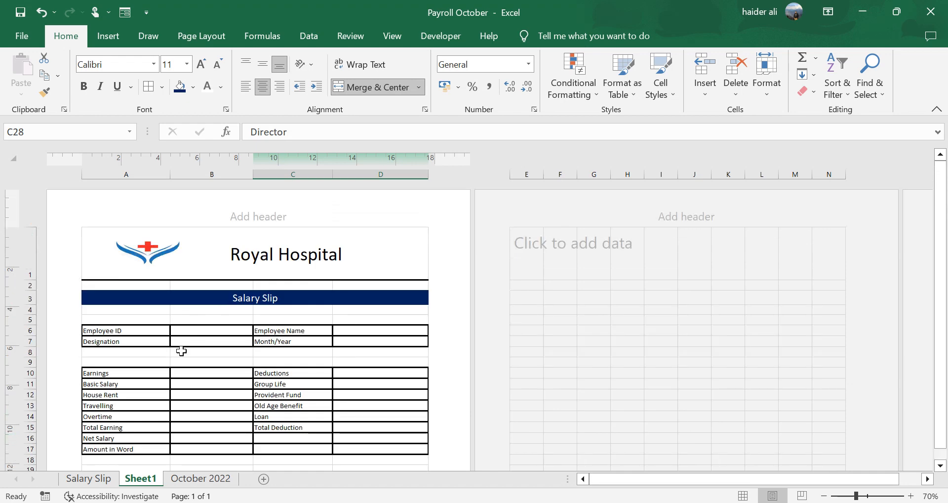
scroll(177, 332, down, 1)
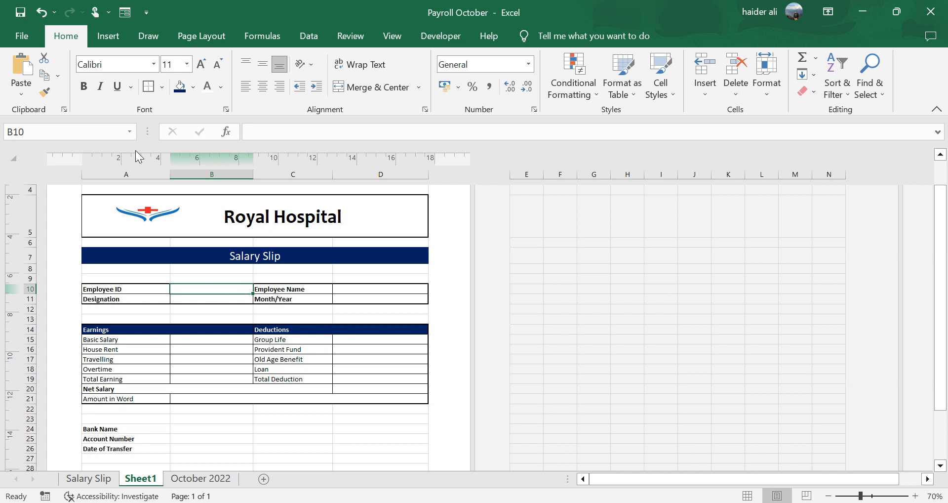
- Add list data validation to the Employee ID cell B10 with source 'October 2022'!$B$4:$B$18
click(318, 40)
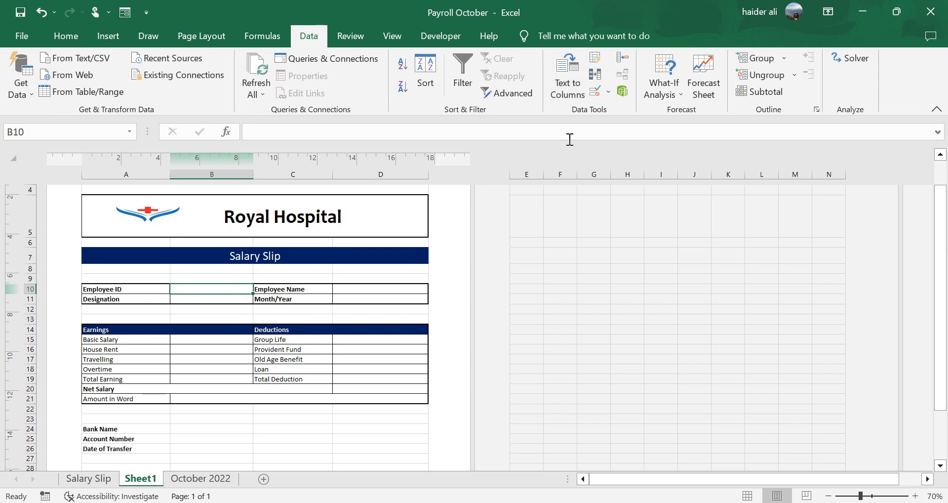
click(594, 91)
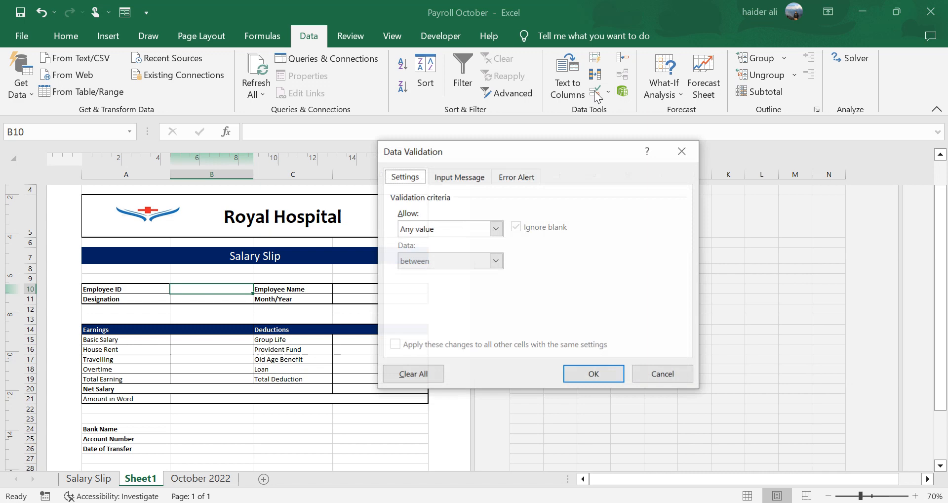
click(441, 228)
click(416, 275)
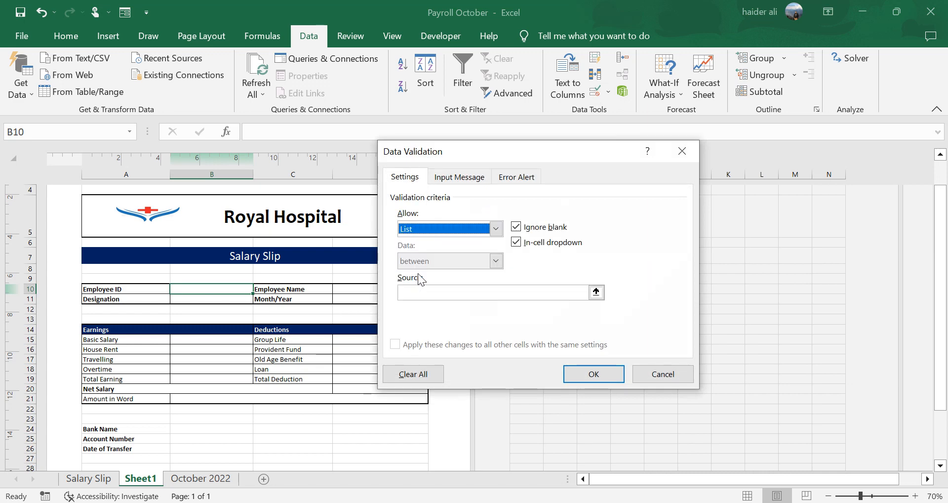
click(439, 293)
click(200, 478)
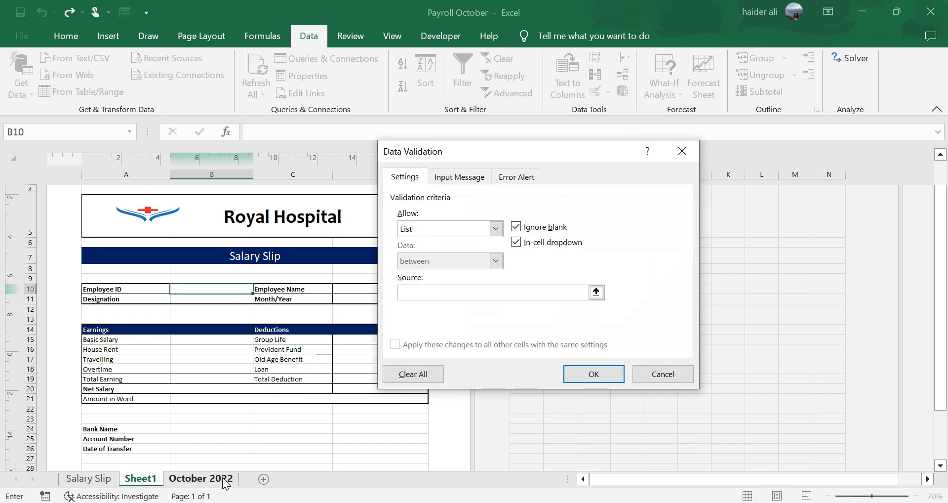
drag(65, 208, 85, 351)
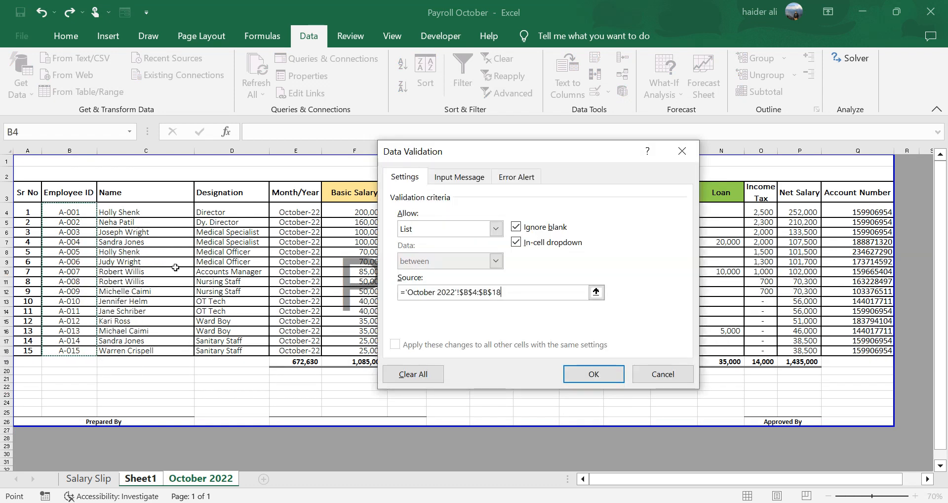
text())
key(Return)
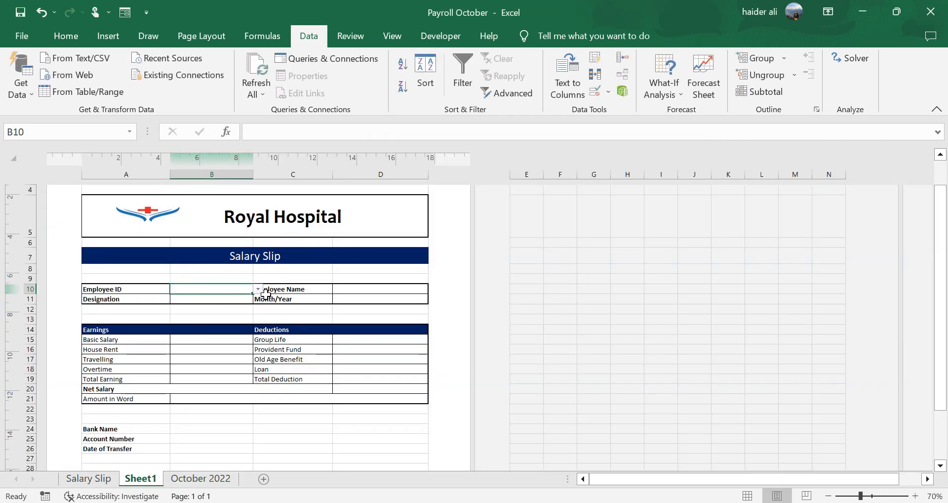
- Pick employee ID A-004 from the B10 dropdown list
click(259, 292)
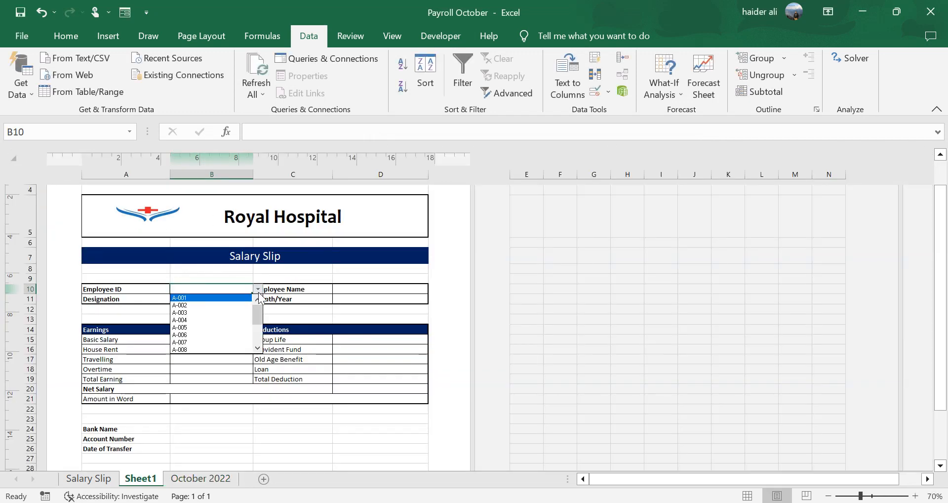
click(204, 319)
click(344, 290)
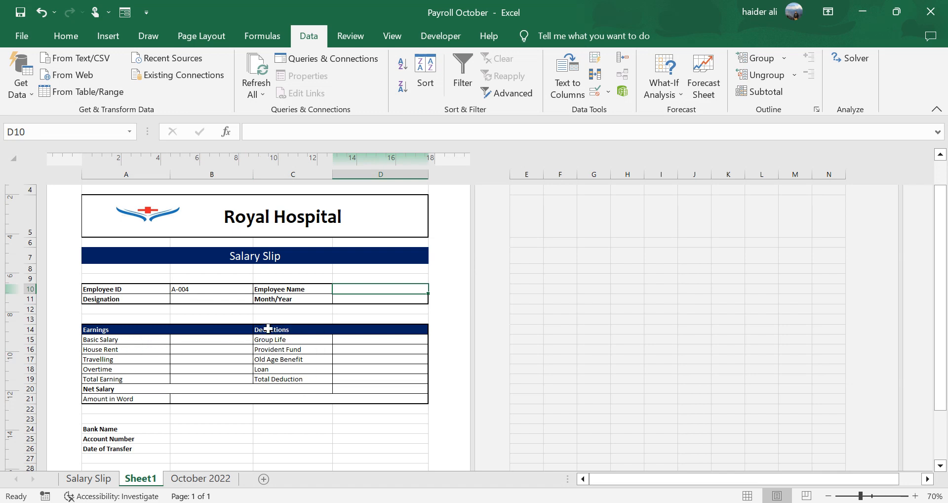
click(225, 288)
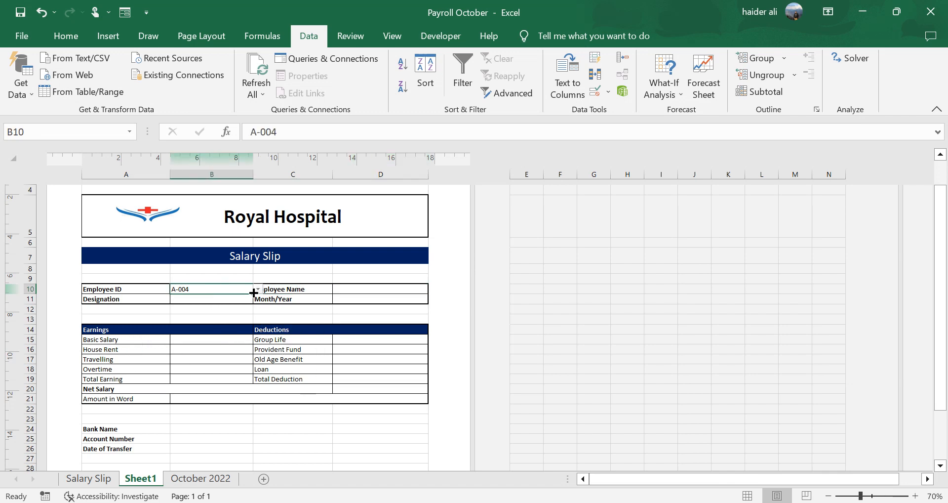
click(378, 290)
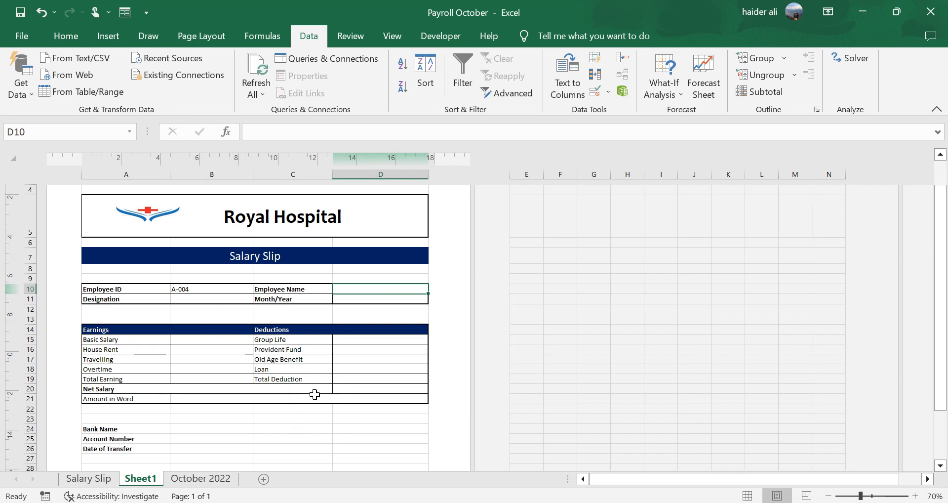
- Enter =VLOOKUP(B10,'October 2022'!B4:Q18,2,FALSE) in D10 to return the employee name
text(=vloo)
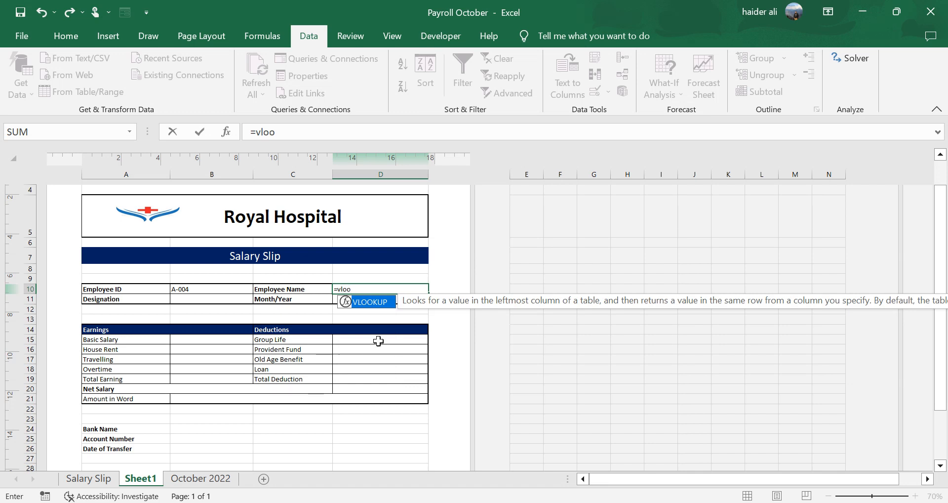
double_click(386, 303)
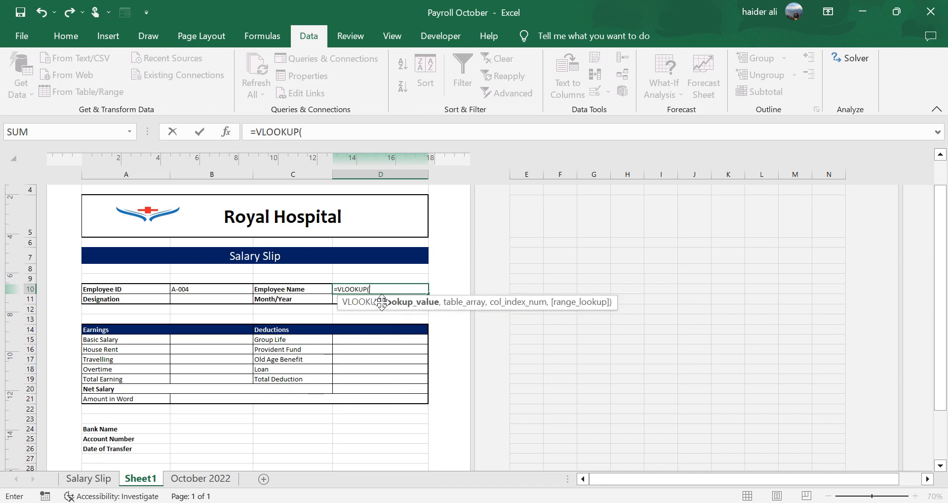
click(215, 288)
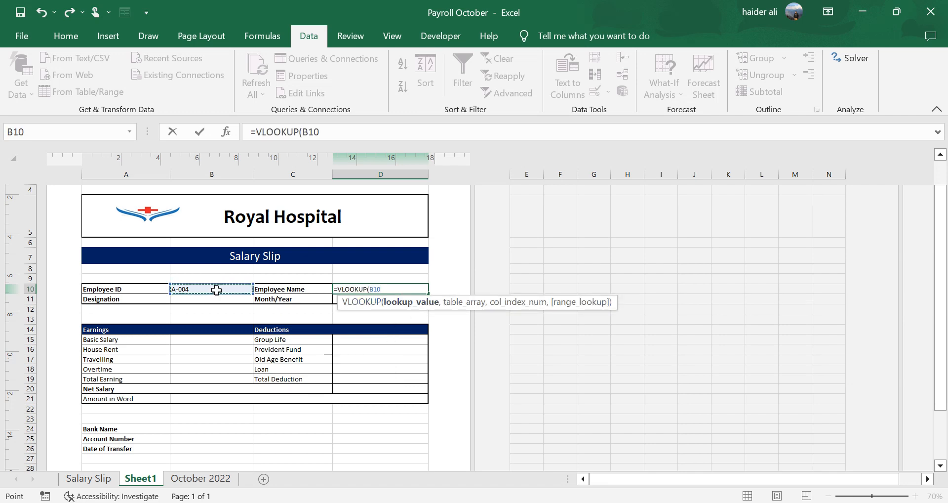
text(,)
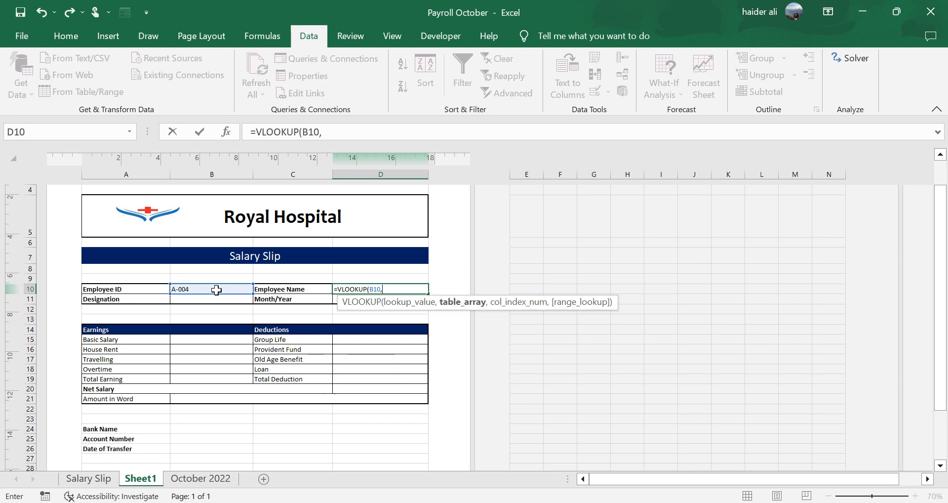
click(208, 478)
drag(68, 212, 870, 352)
text(,2)
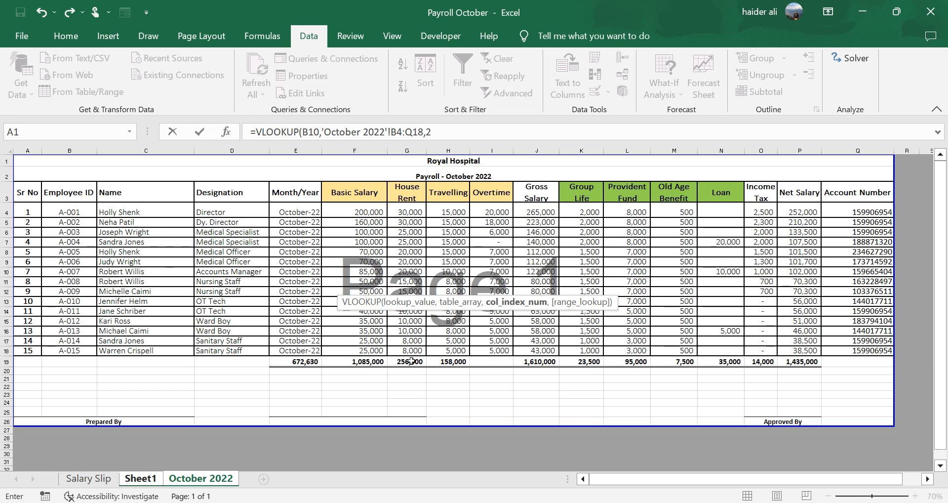
text(,)
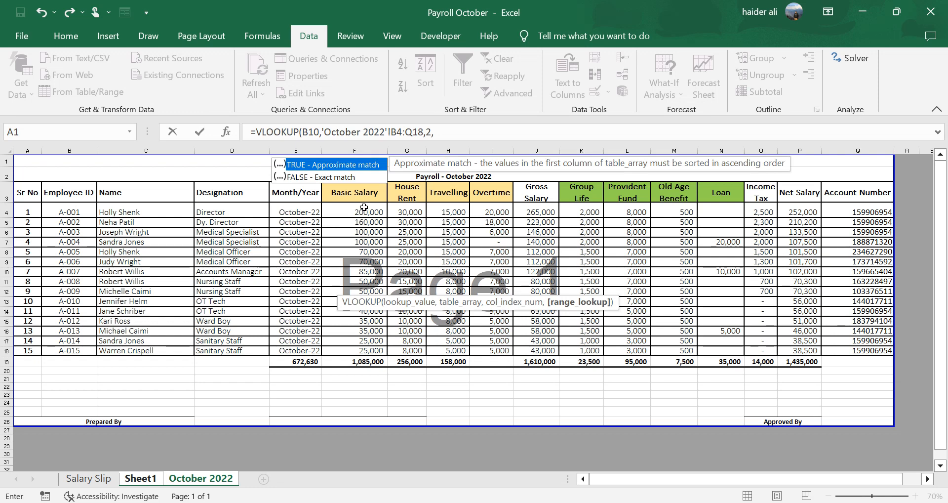
double_click(346, 176)
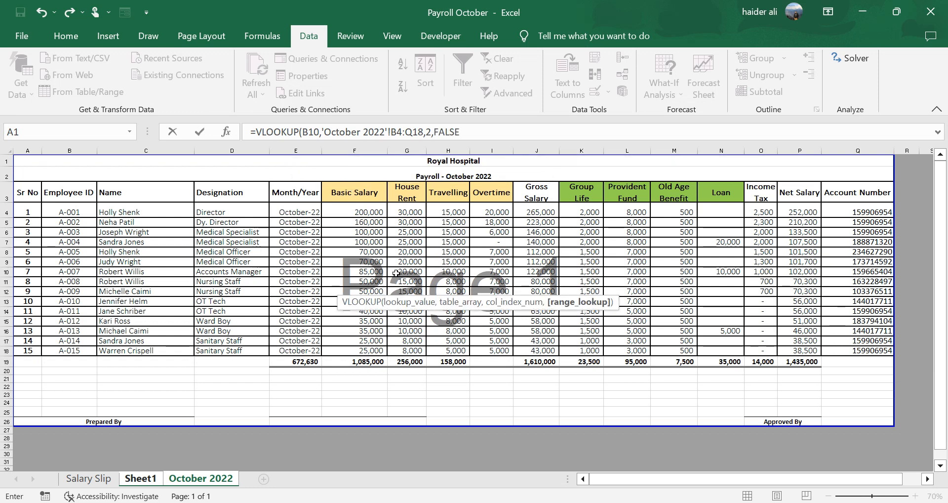
key(Return)
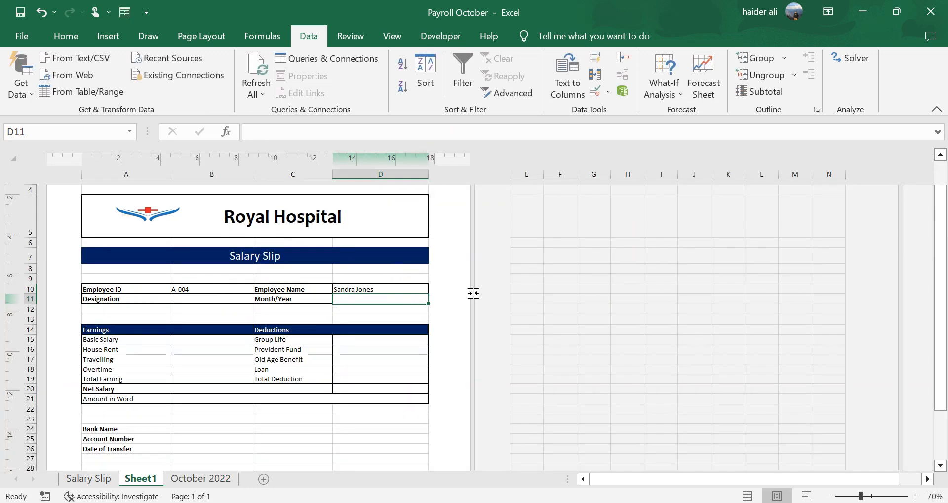
- Change the Employee ID in B10 to A-008 using the dropdown list
click(222, 289)
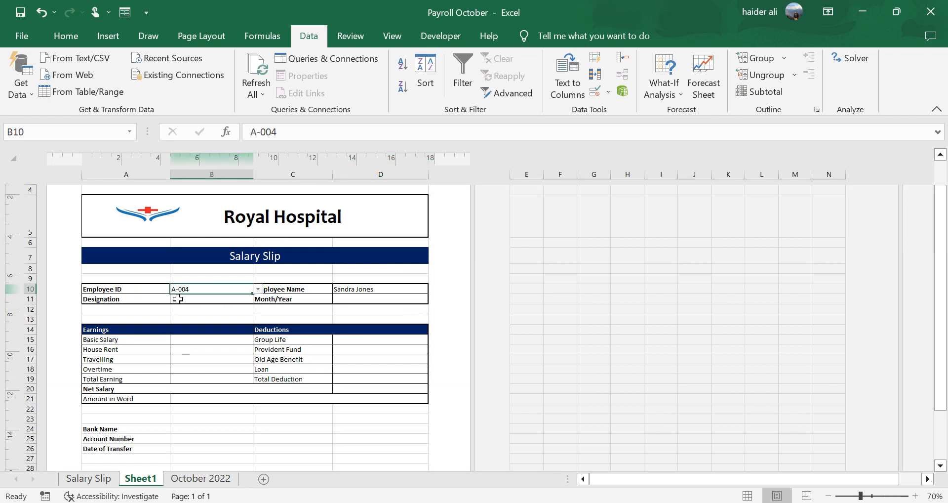
click(359, 289)
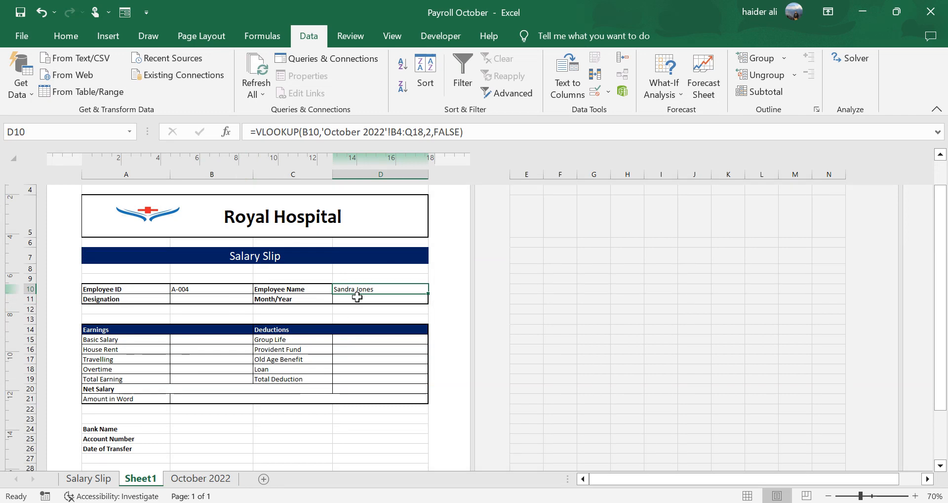
click(218, 291)
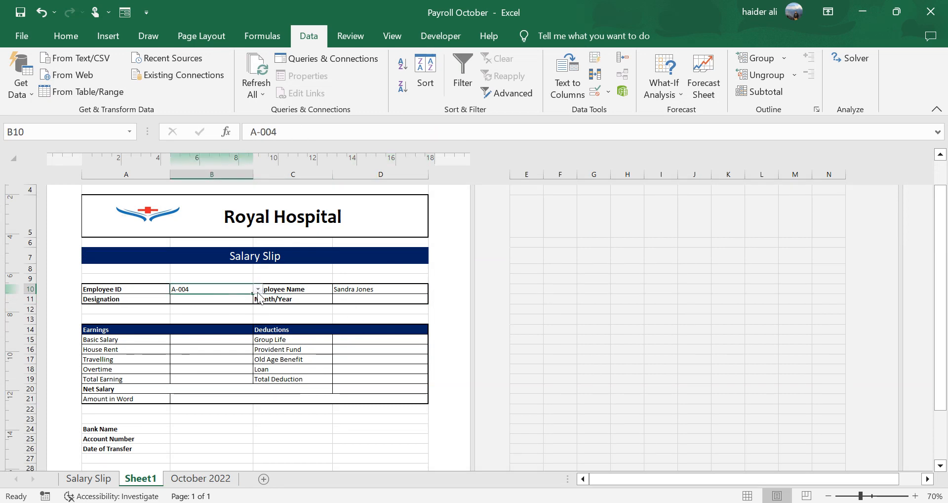
click(258, 290)
click(195, 327)
click(366, 291)
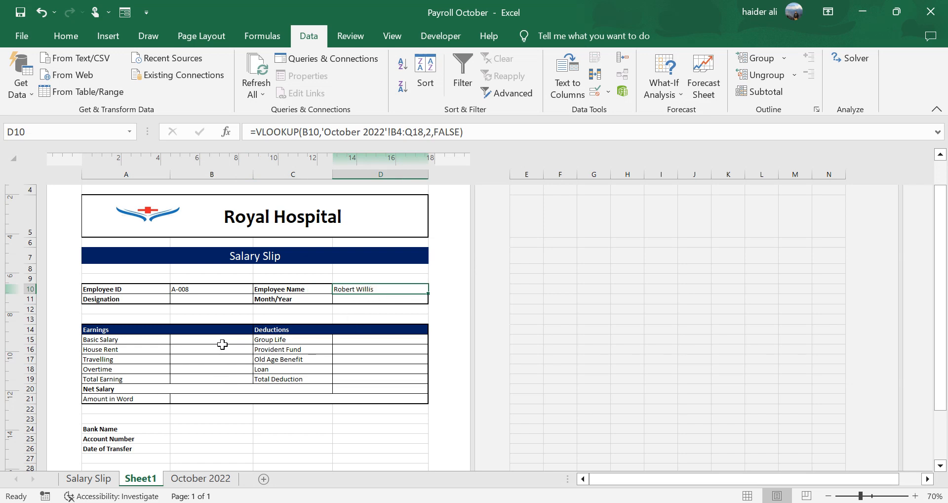
drag(221, 339, 219, 376)
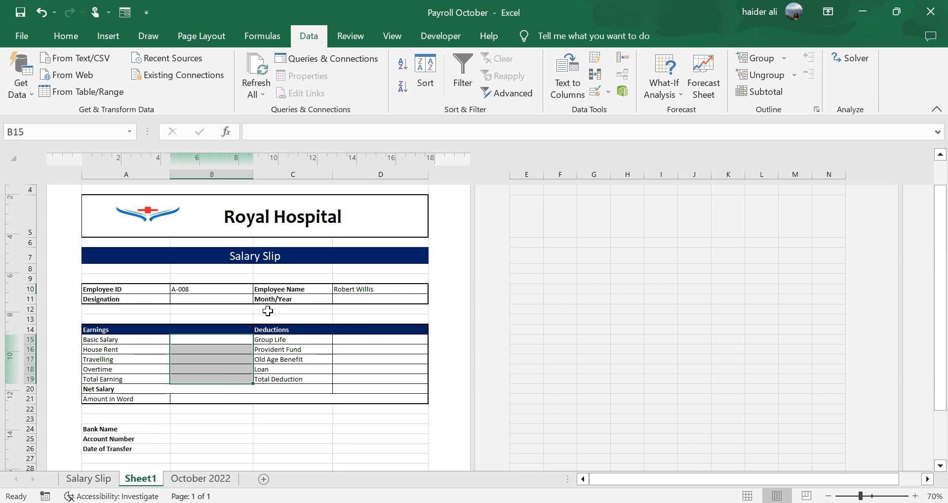
- Make D10's VLOOKUP references absolute: lookup cell $B$10 and table range 'October 2022'!$B$4:$Q$18
double_click(379, 287)
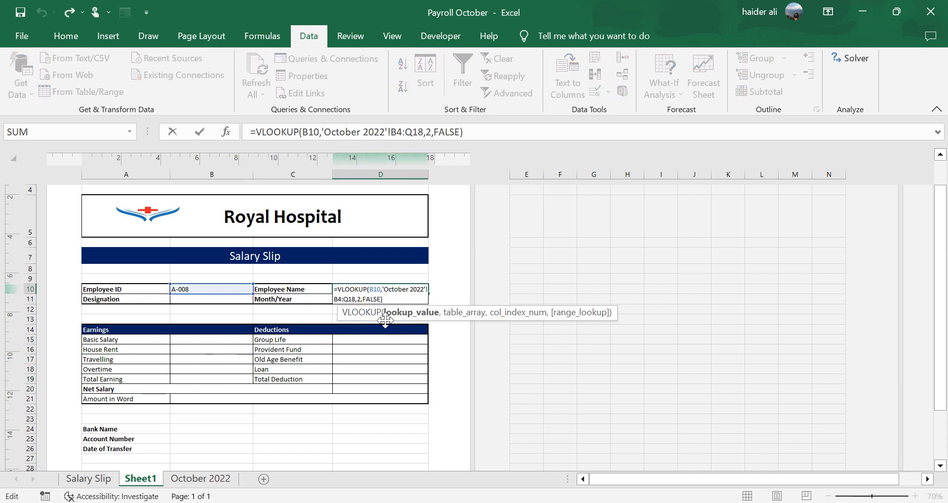
click(414, 313)
key(F4)
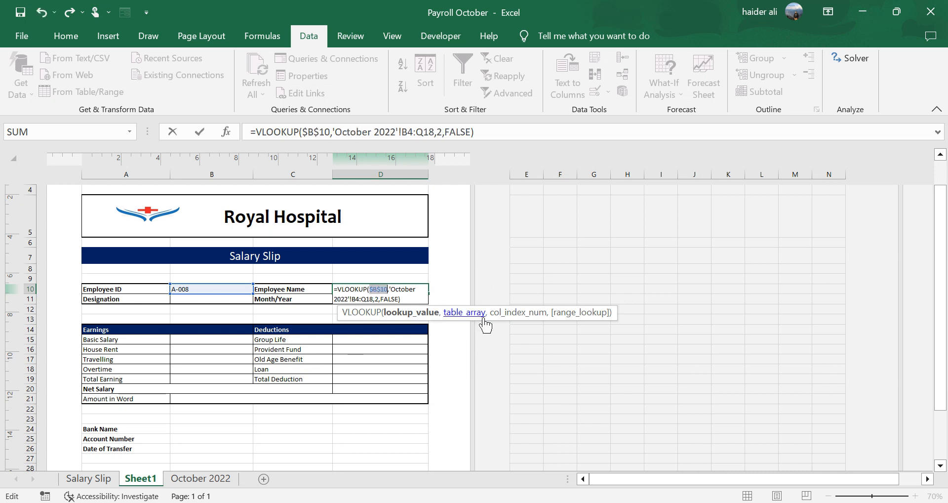
click(466, 313)
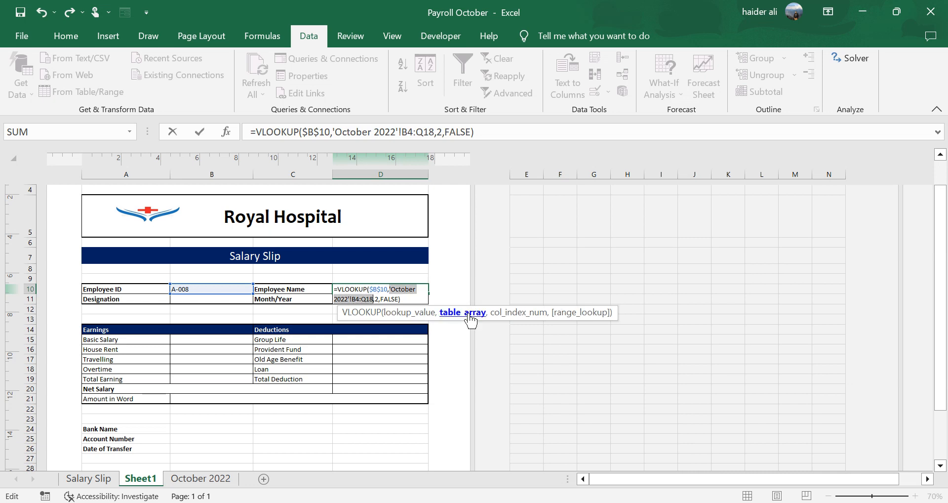
key(F4)
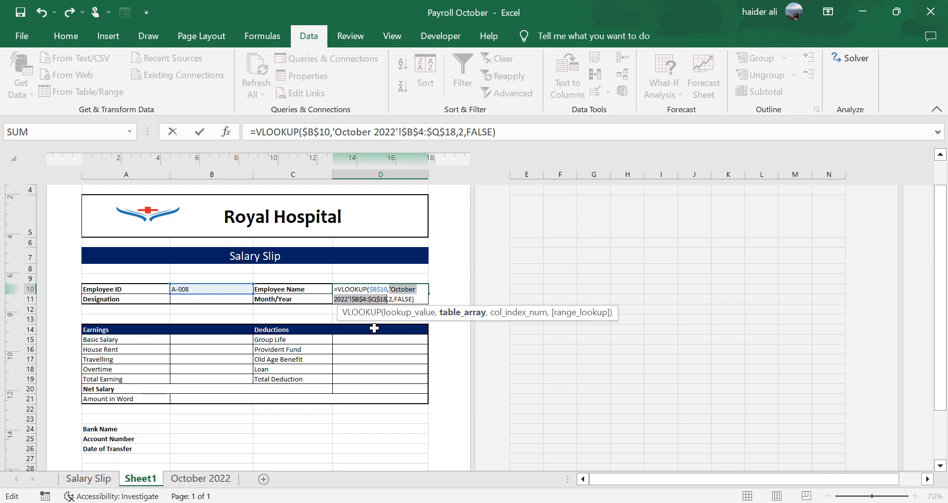
key(Return)
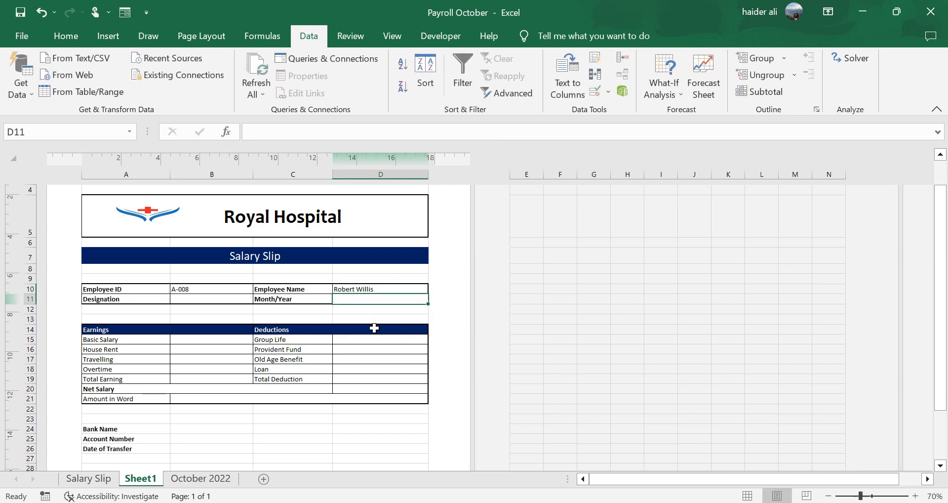
- Copy the D10 formula into the Designation cell B11 and the Month/Year cell D11
key(Up)
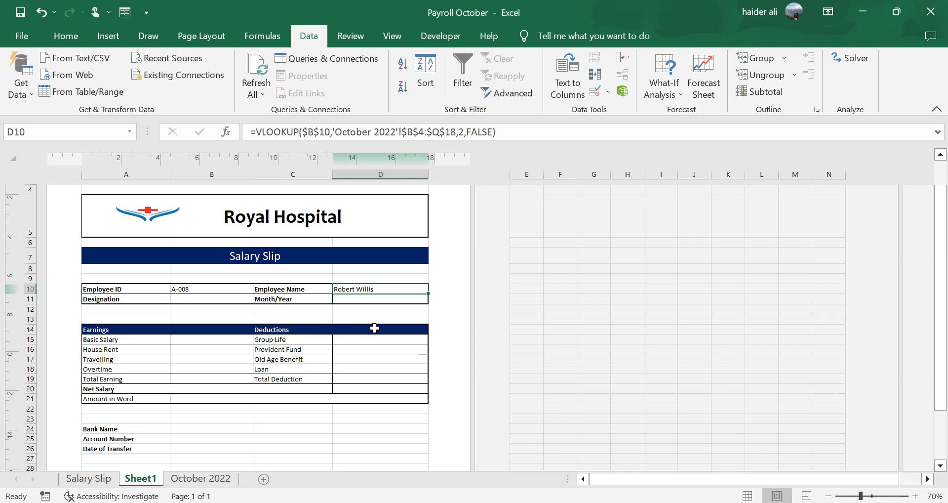
key(ctrl+c)
key(Left)
key(Down)
key(Left)
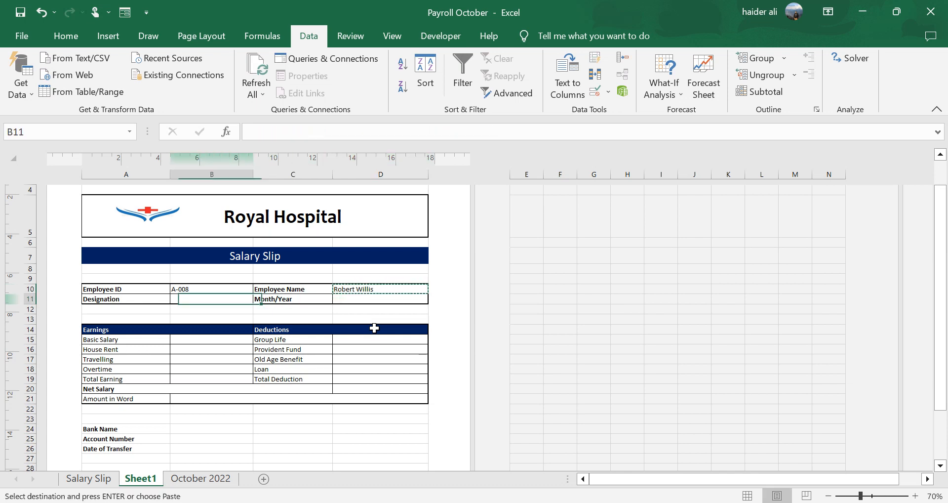
key(ctrl+v)
key(Right)
key(Right)
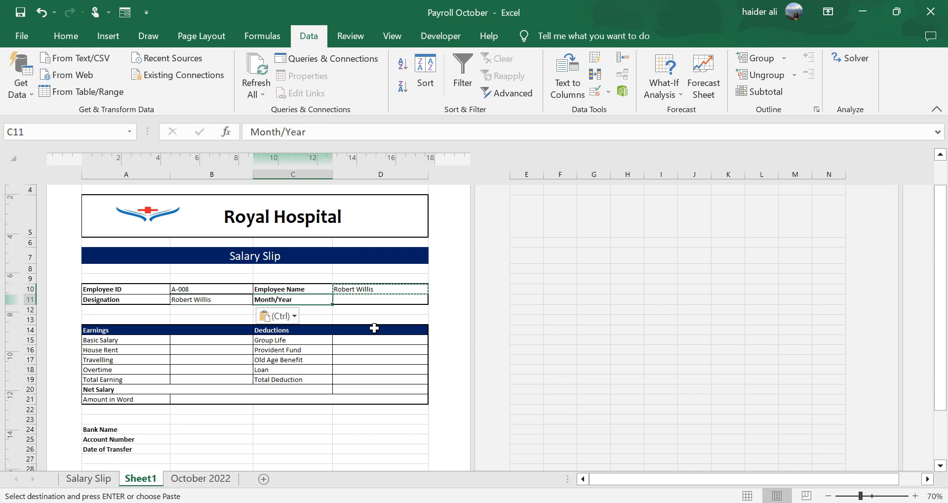
key(ctrl+v)
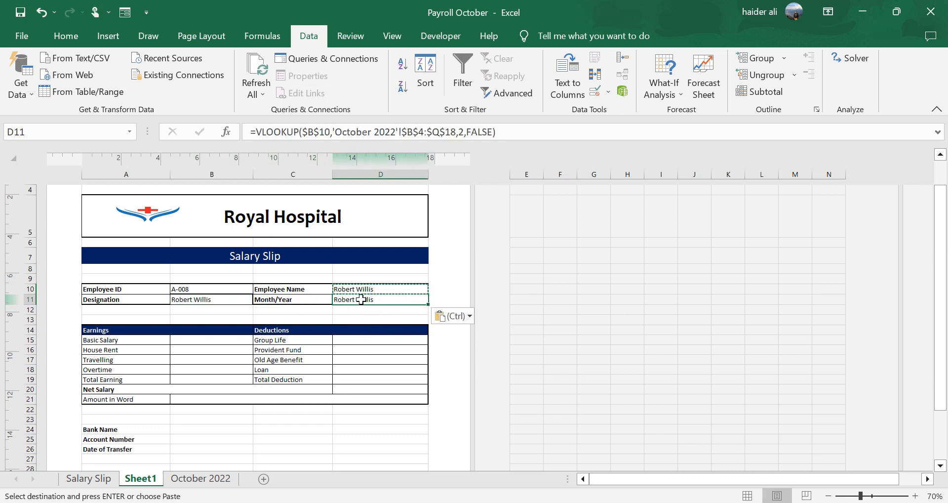
- Paste the VLOOKUP formula into the earnings cells B15:B18 and the deductions cells D15:D18
click(207, 339)
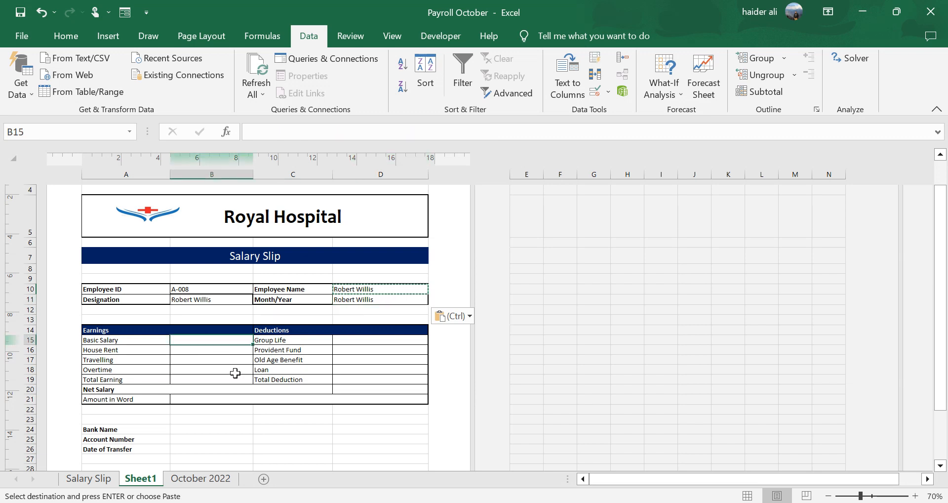
key(ctrl+v)
click(220, 352)
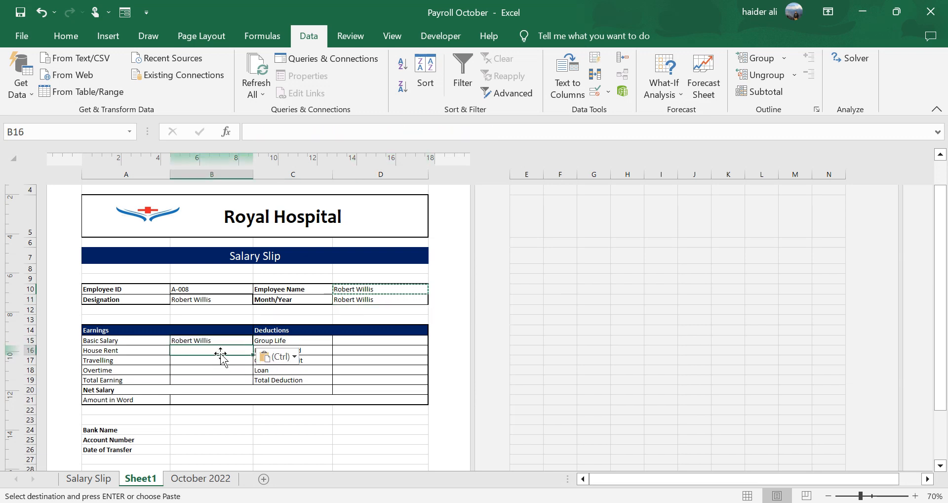
key(ctrl+v)
click(218, 362)
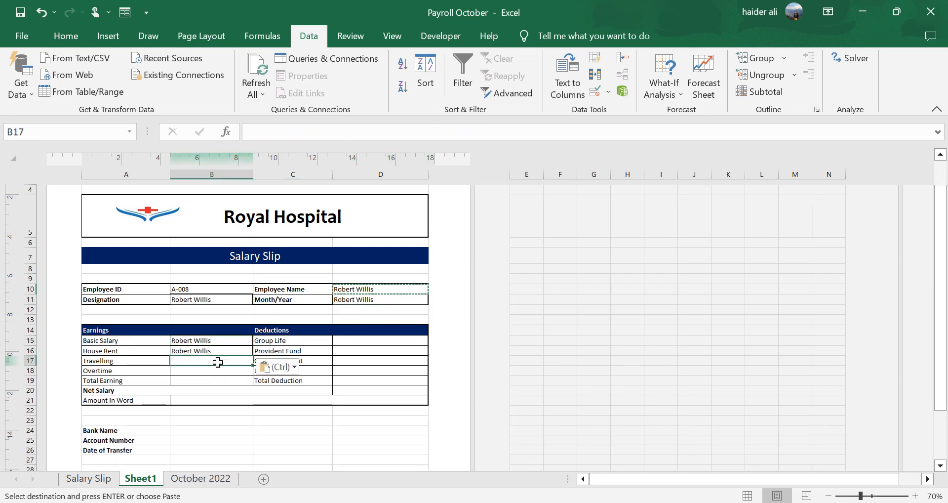
key(ctrl+v)
click(221, 372)
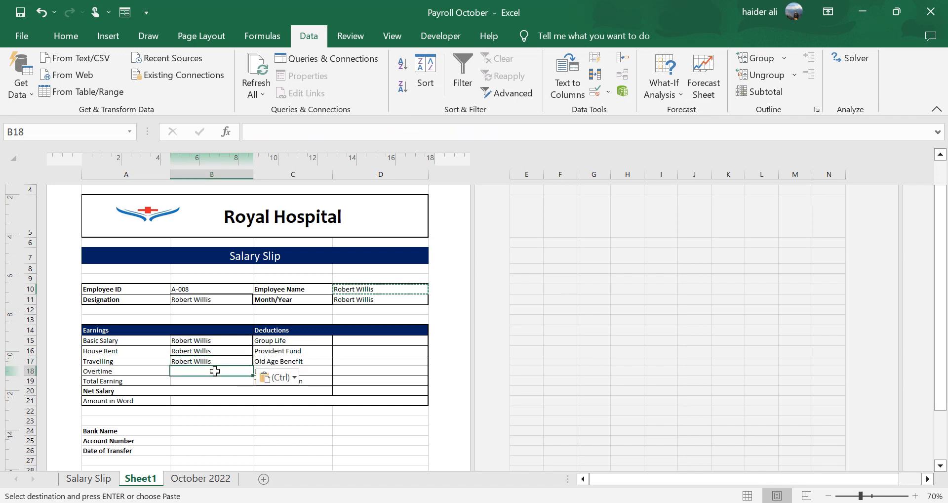
key(ctrl+v)
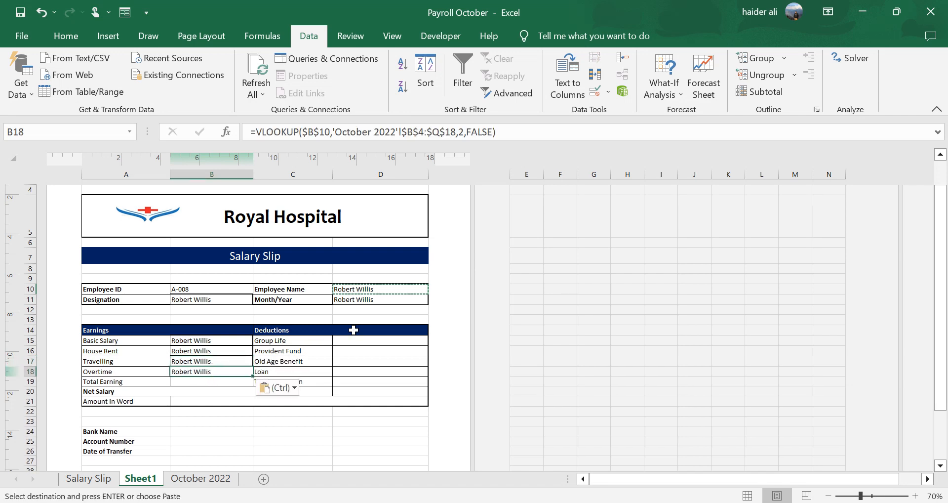
click(364, 340)
key(ctrl+v)
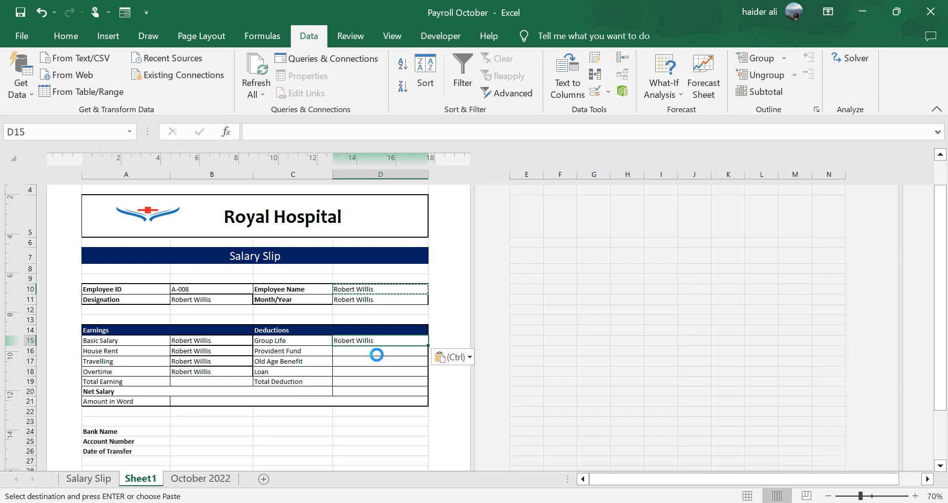
click(374, 353)
key(ctrl+v)
drag(366, 361, 365, 371)
key(ctrl+v)
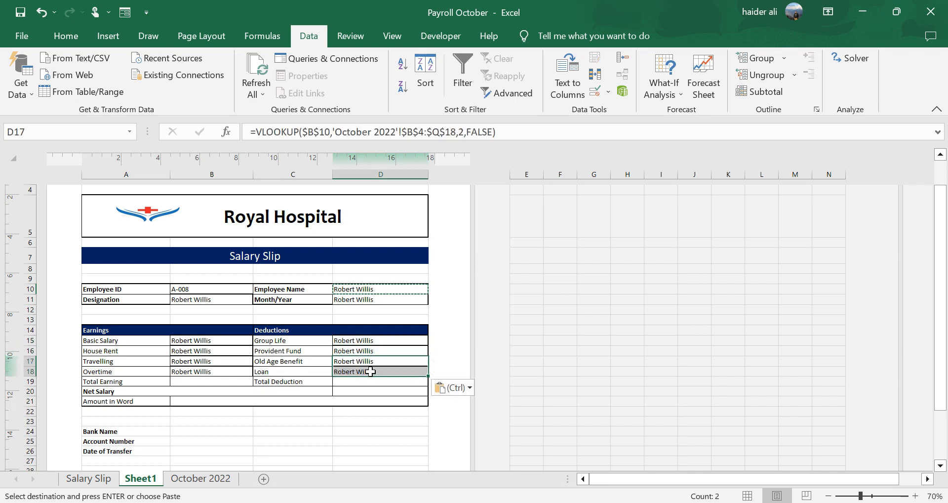
key(Escape)
- Inspect the VLOOKUP formula in D10 without changing it
click(368, 290)
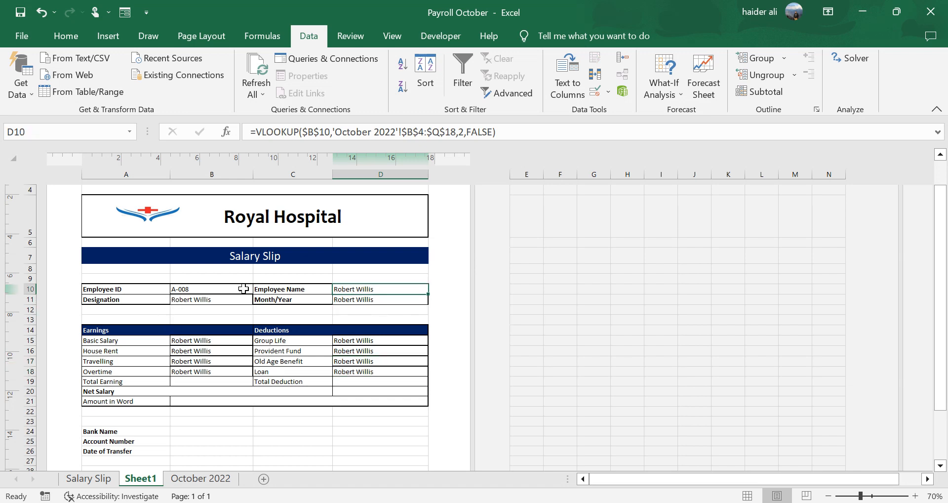
double_click(380, 290)
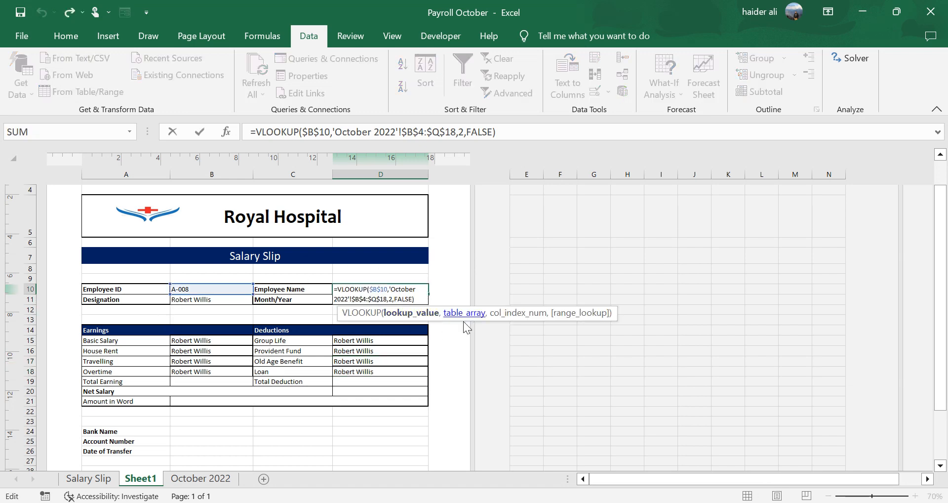
click(525, 317)
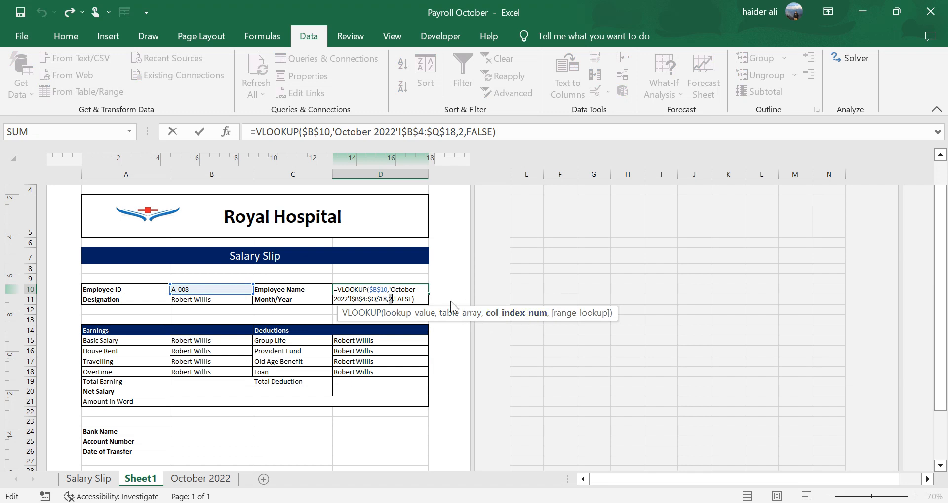
click(394, 303)
key(Escape)
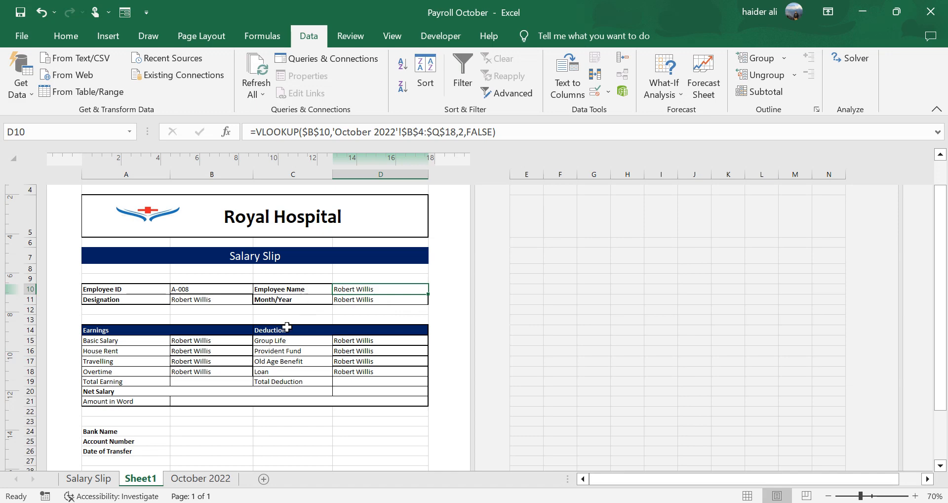
- Check the payroll sheet's columns, then change B11's VLOOKUP column index to 3 to return the designation
click(201, 478)
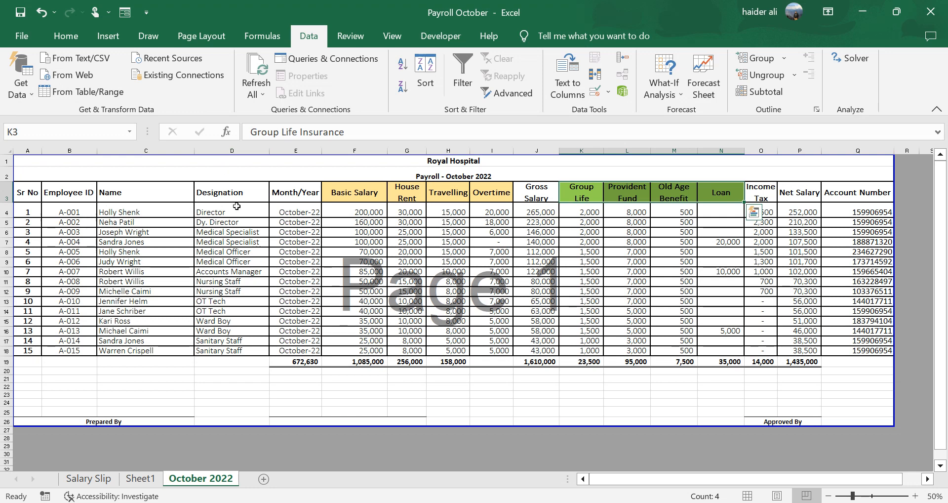
click(210, 299)
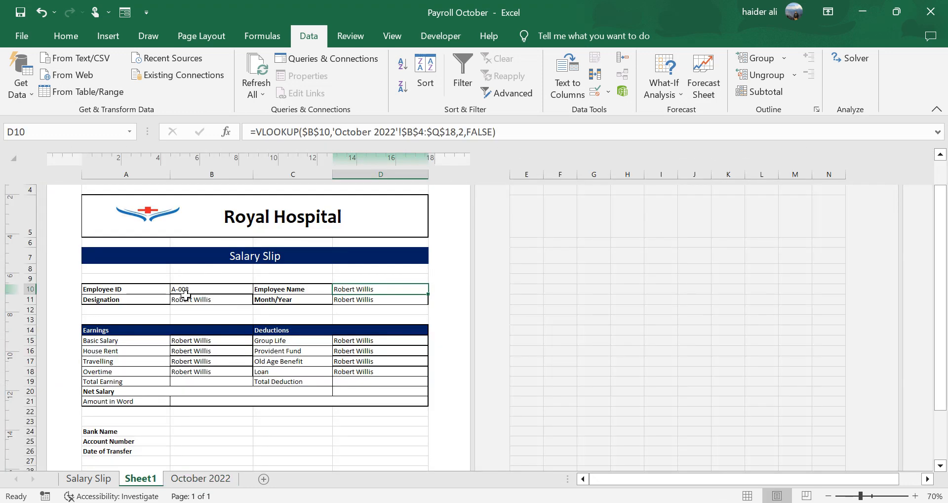
click(464, 126)
key(BackSpace)
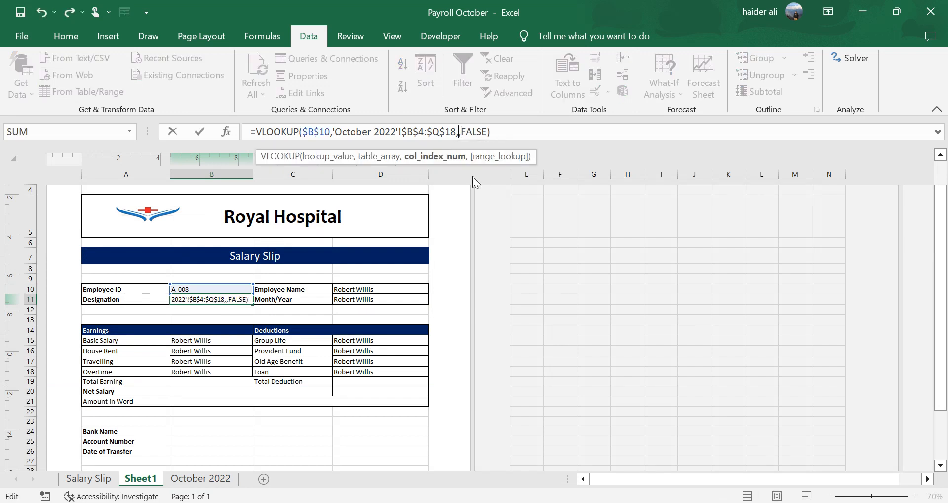
text(3)
key(Return)
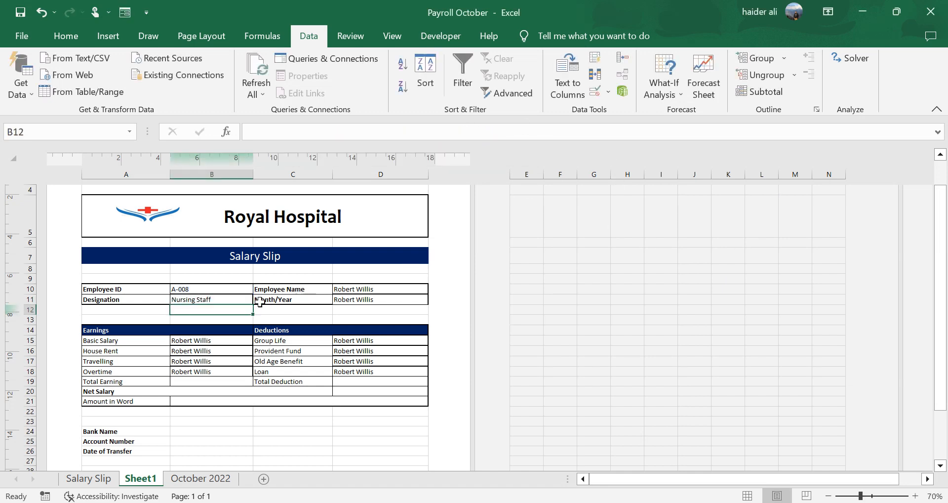
- Change D11's VLOOKUP column index to 4 to return the month/year
click(240, 301)
click(375, 300)
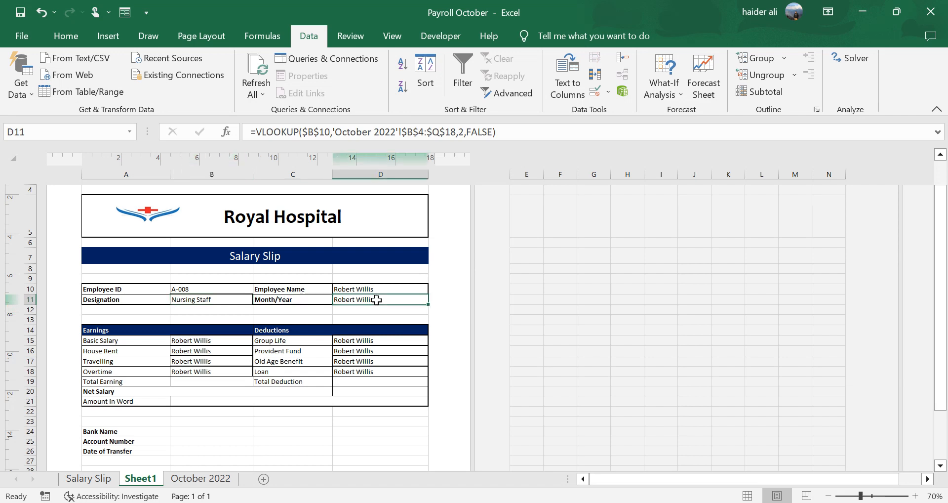
click(464, 131)
key(BackSpace)
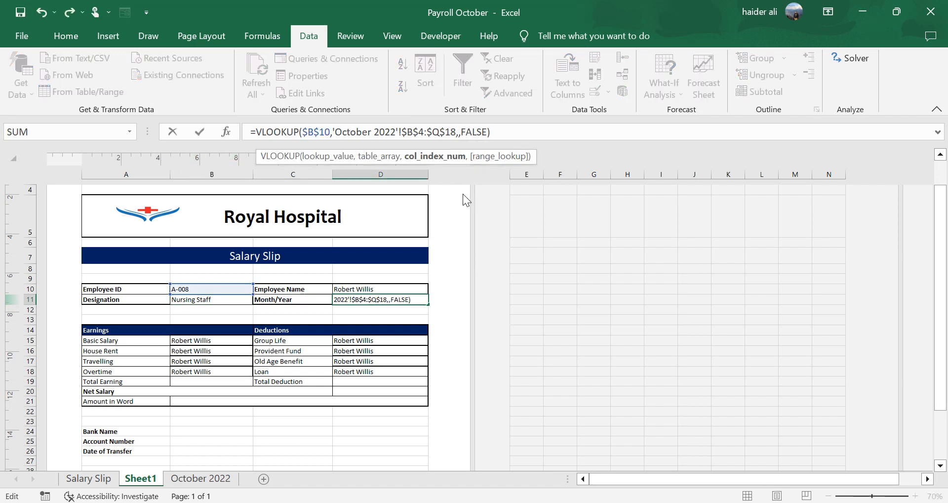
text(4)
key(Return)
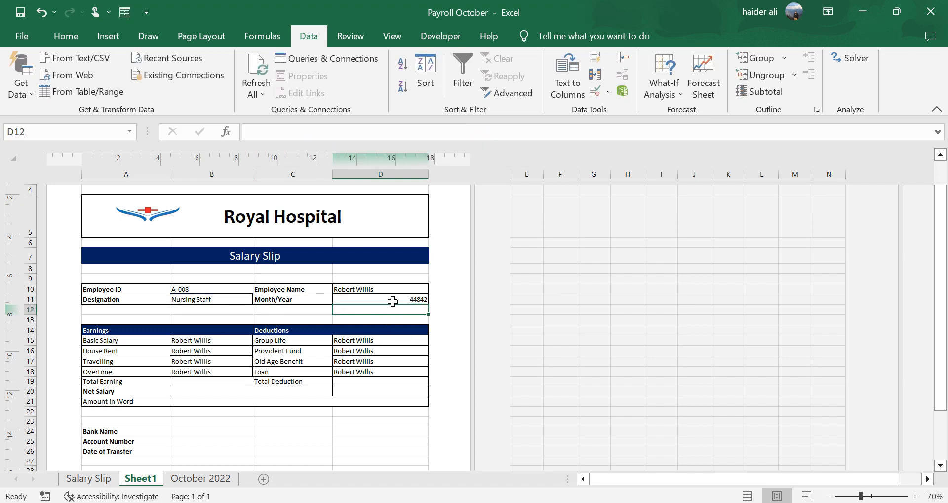
- Try to apply the 14-Mar-2012 date format to the Month/Year cell
click(393, 300)
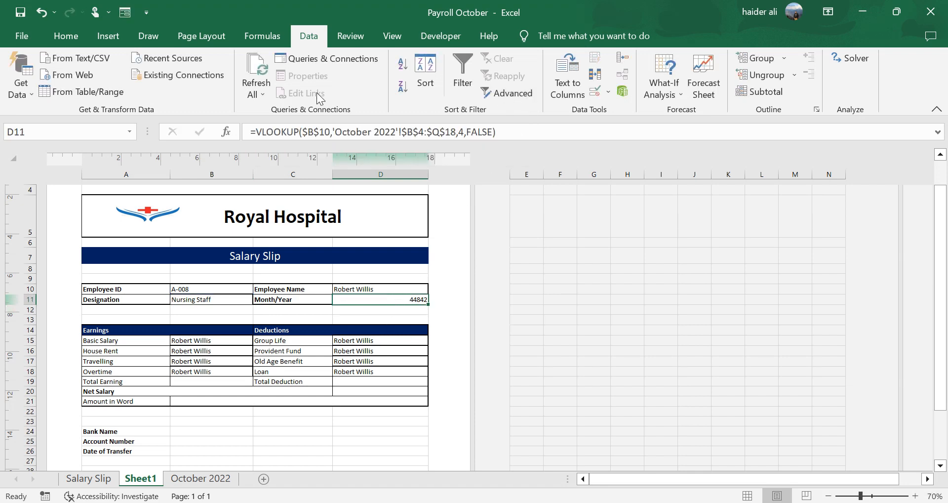
key(ctrl+End)
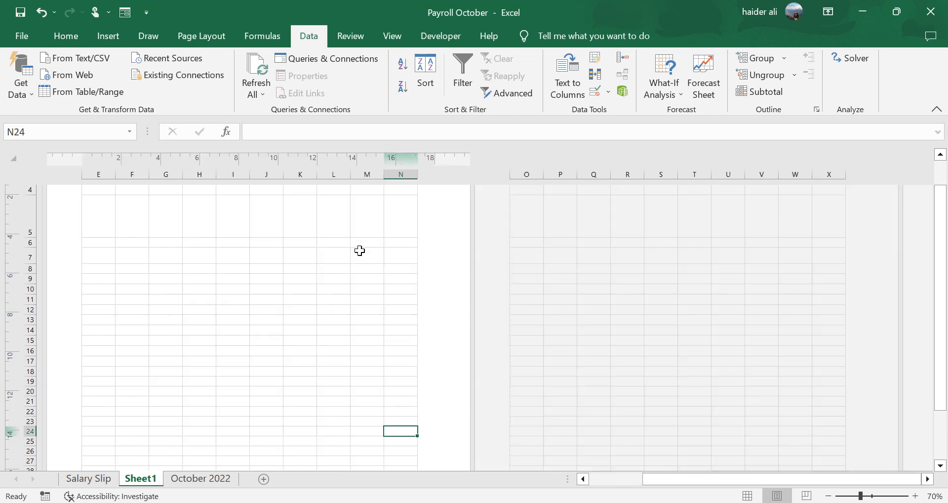
key(ctrl+1)
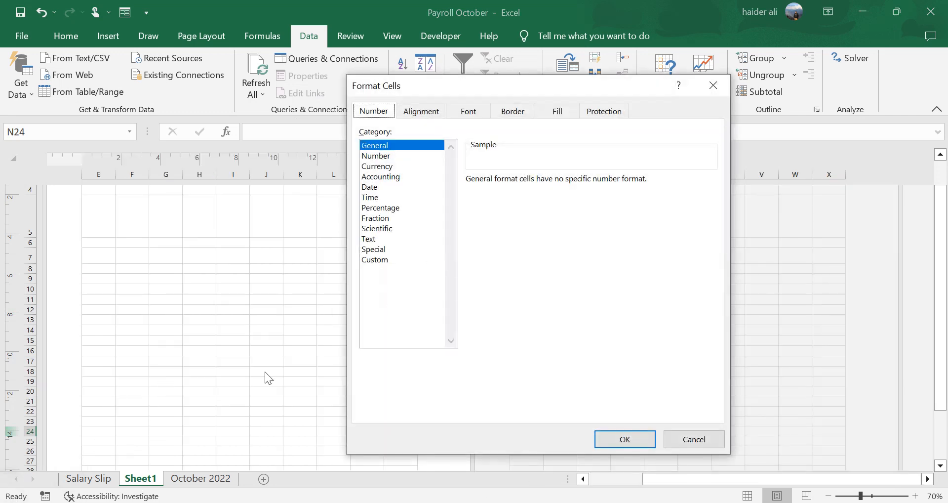
click(397, 188)
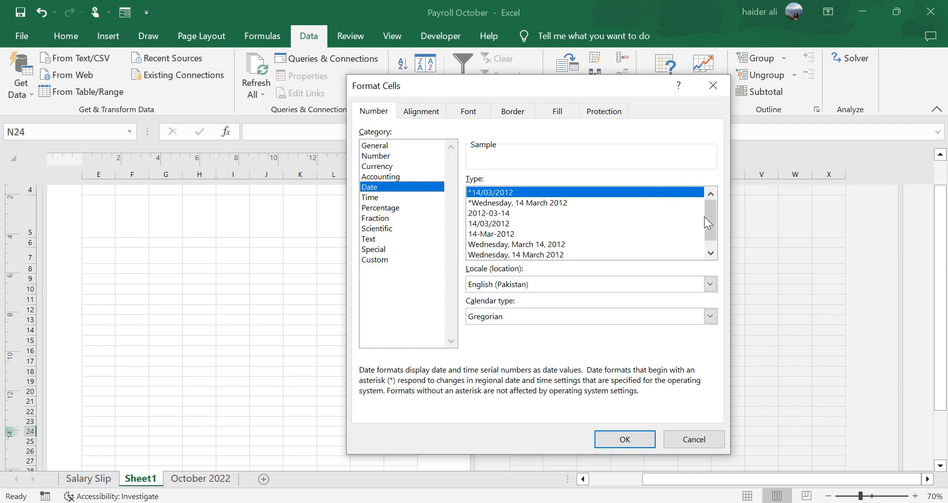
drag(707, 222, 713, 242)
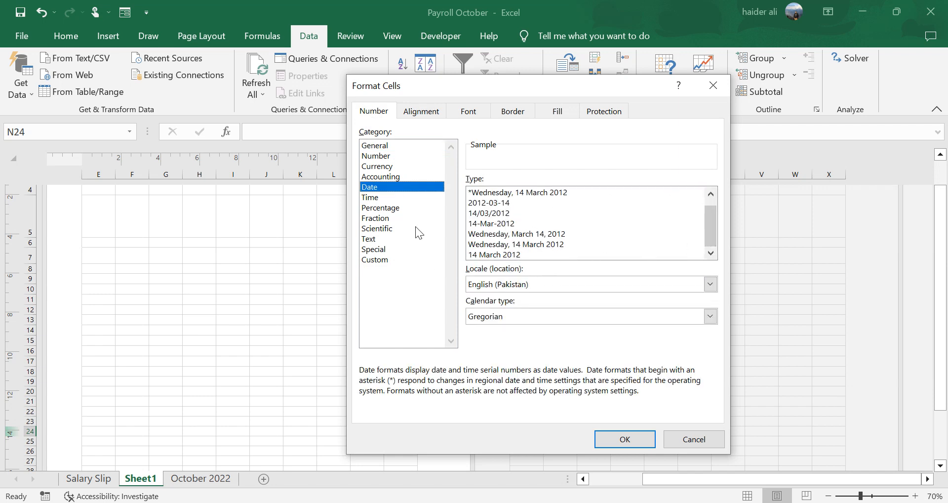
click(500, 224)
click(625, 439)
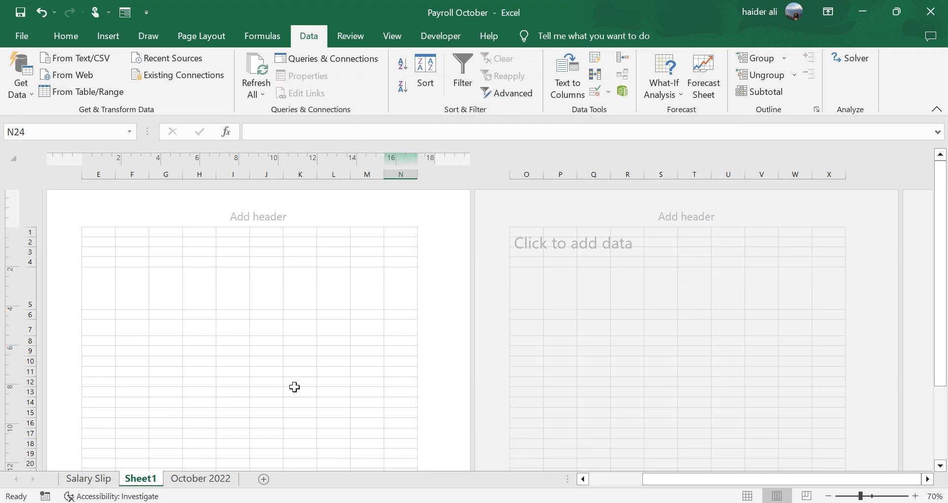
- Undo the last two edits
mouse_move(940, 211)
mouse_down()
mouse_move(944, 285)
mouse_move(940, 207)
mouse_up()
click(209, 329)
key(ctrl+z)
key(ctrl+z)
drag(671, 479, 625, 479)
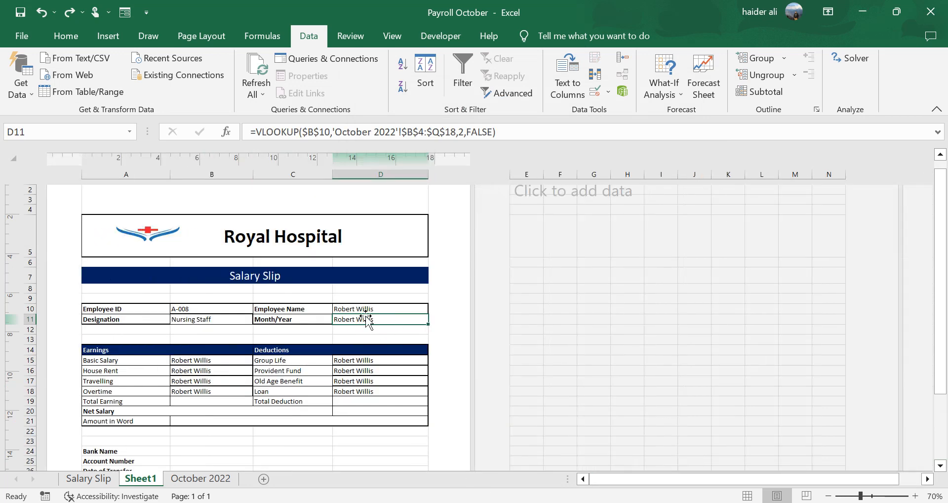
- Set D11's VLOOKUP column index to 4 so it returns the month/year
click(466, 137)
key(BackSpace)
text(4)
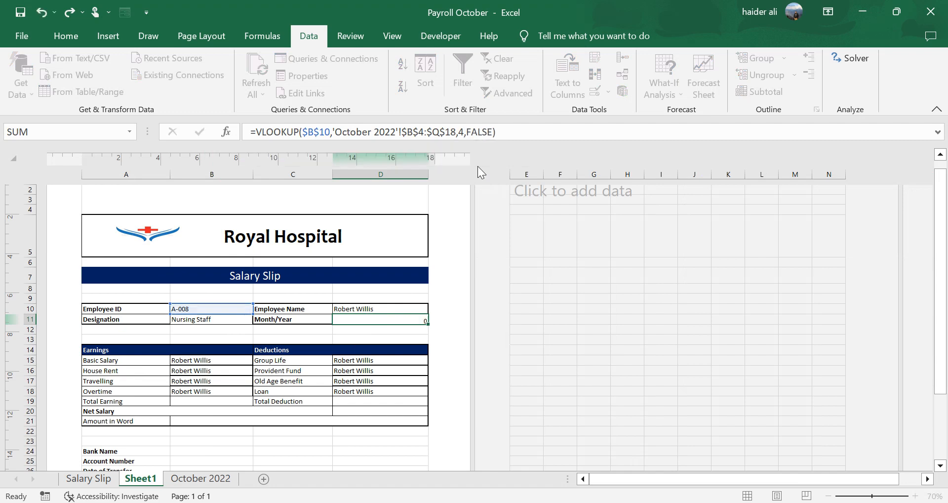
key(Return)
click(386, 318)
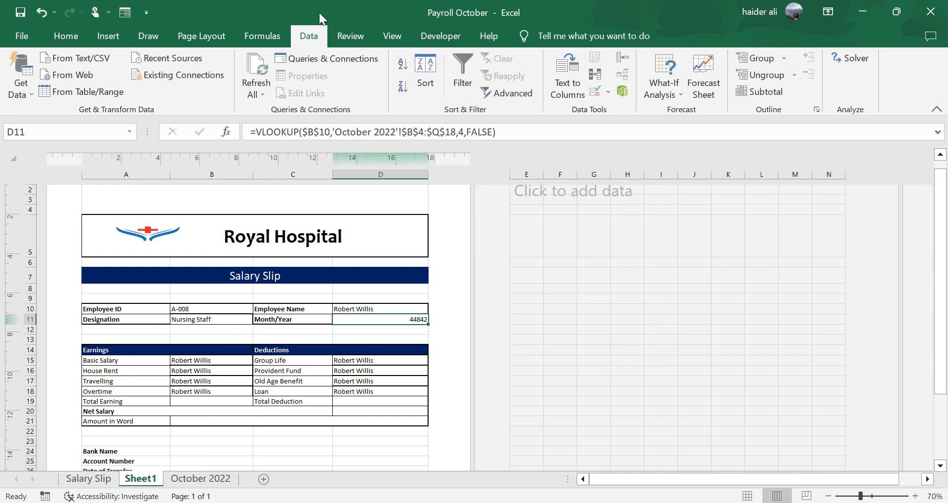
- Apply the Short Date number format to the Month/Year cell D11
click(70, 37)
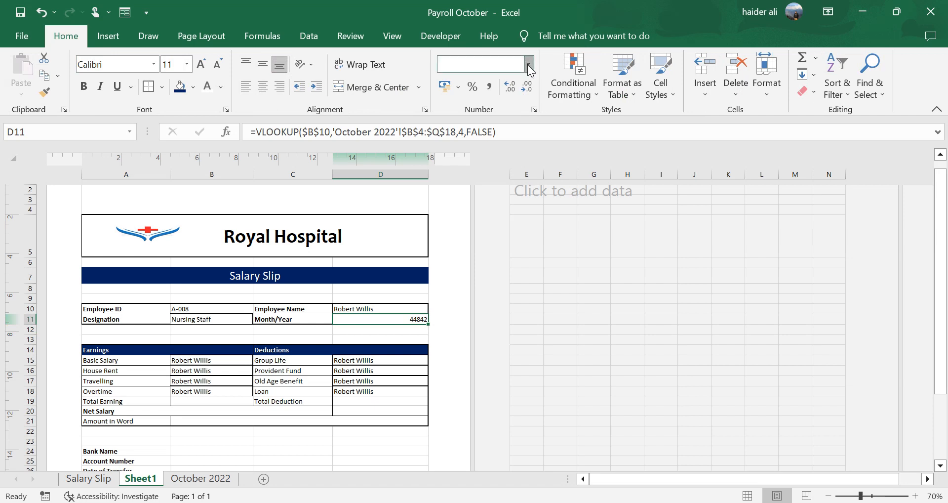
click(529, 64)
click(496, 218)
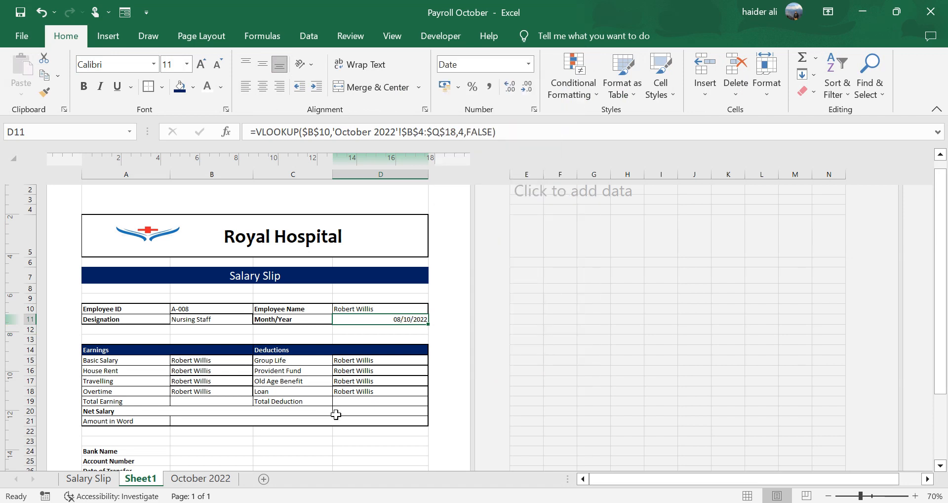
click(401, 328)
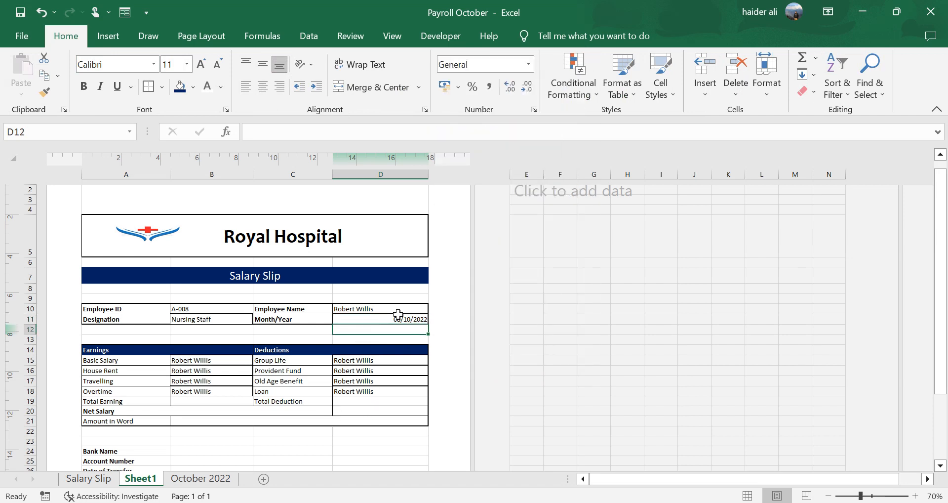
click(398, 316)
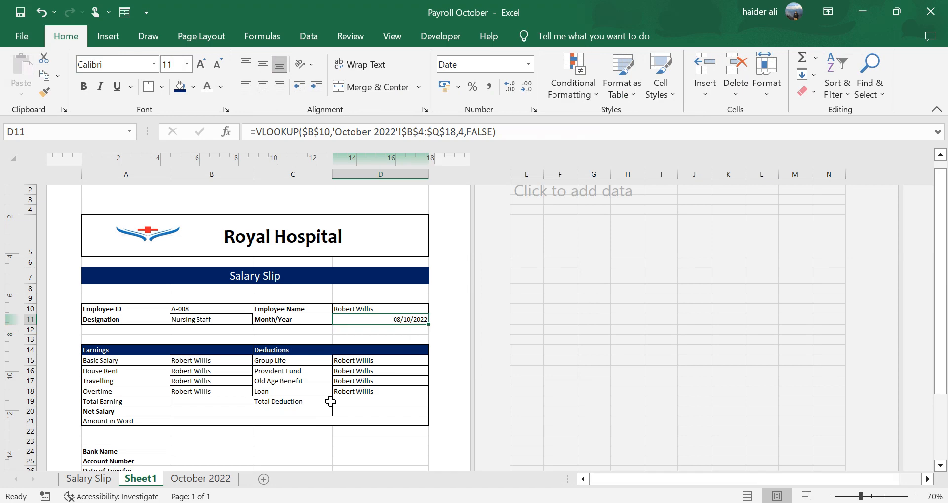
- Check the payroll sheet's columns, then set B15's VLOOKUP column index to 5 to return the basic salary
click(218, 360)
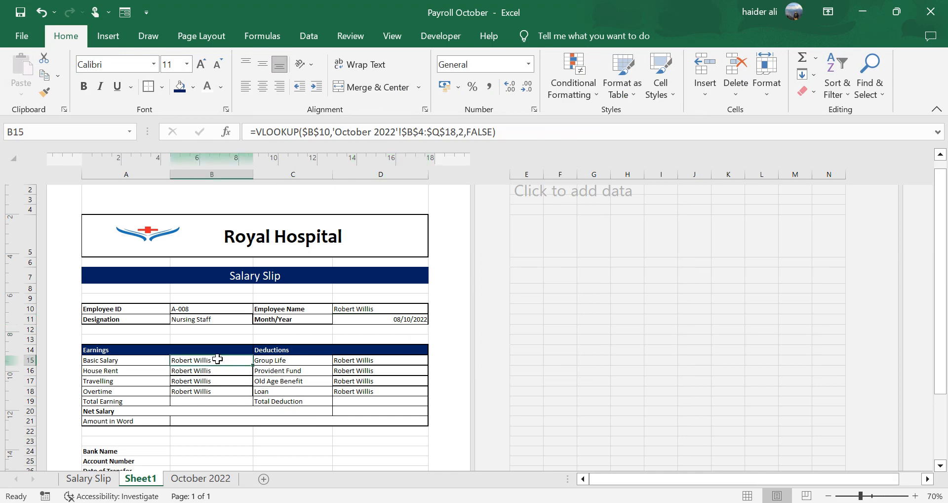
click(207, 477)
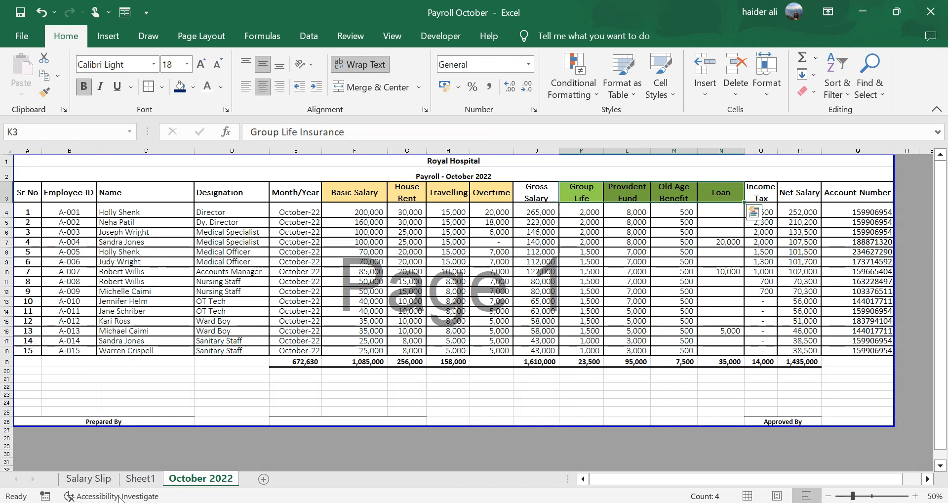
click(141, 478)
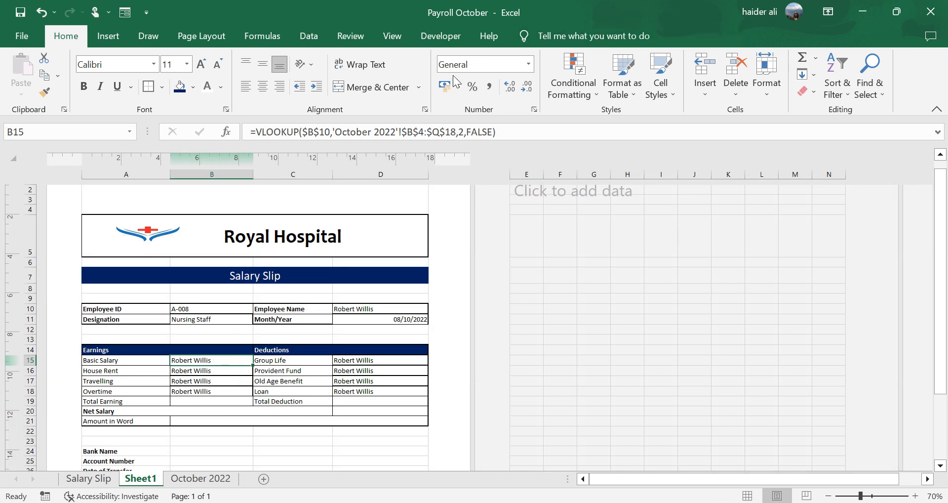
click(465, 133)
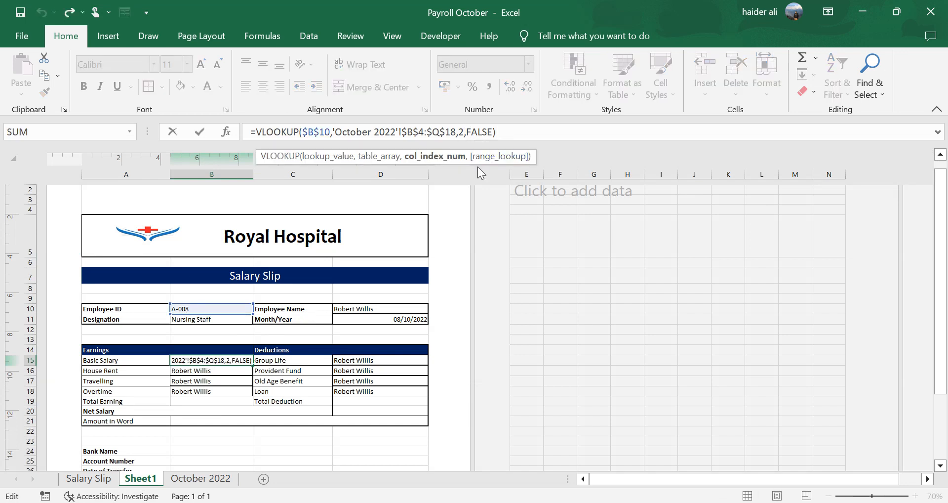
key(BackSpace)
text(2)
key(Return)
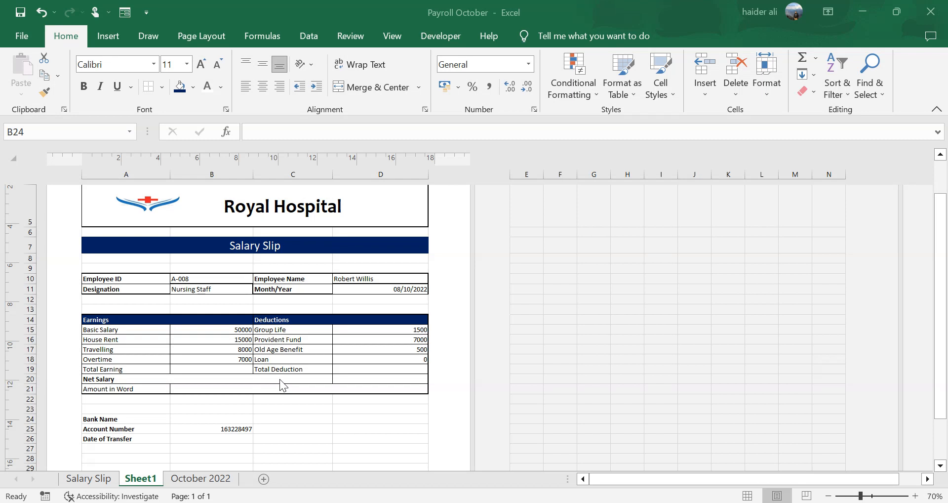
- Total the earnings in B19 and the deductions in D19 with AutoSum
click(408, 330)
click(241, 368)
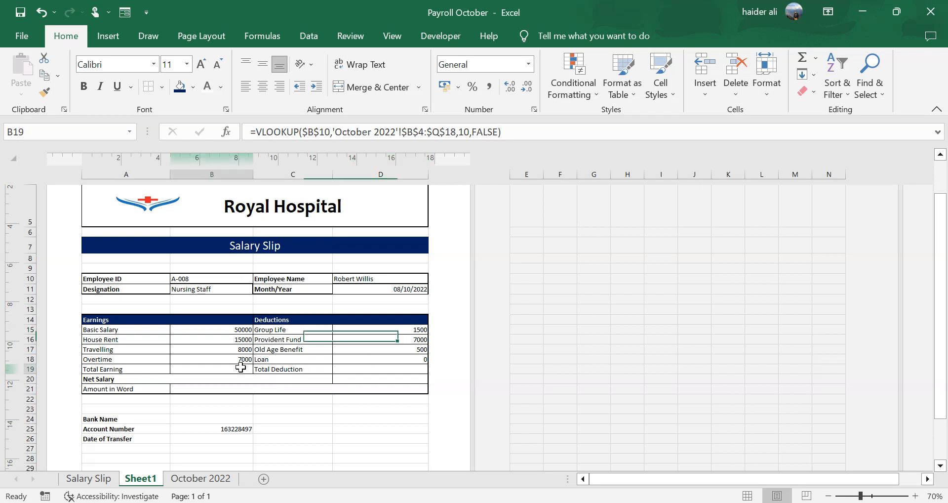
key(alt+=)
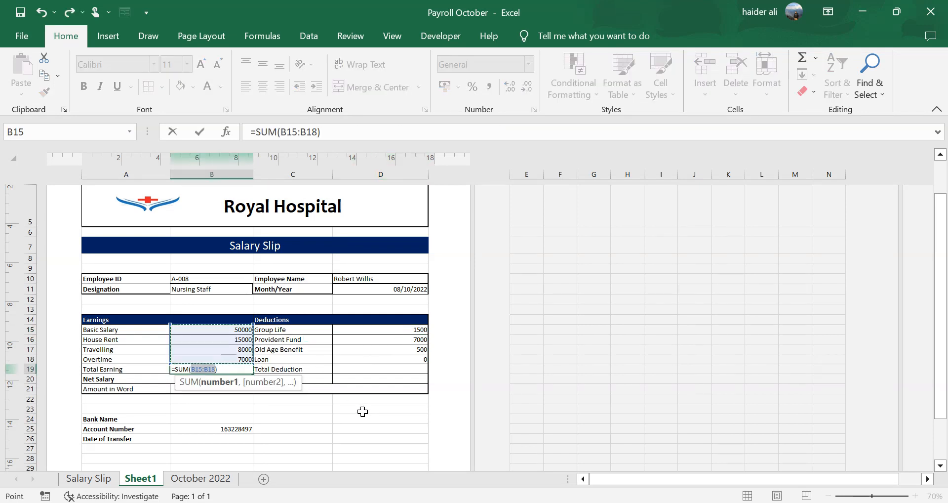
key(Tab)
key(Tab)
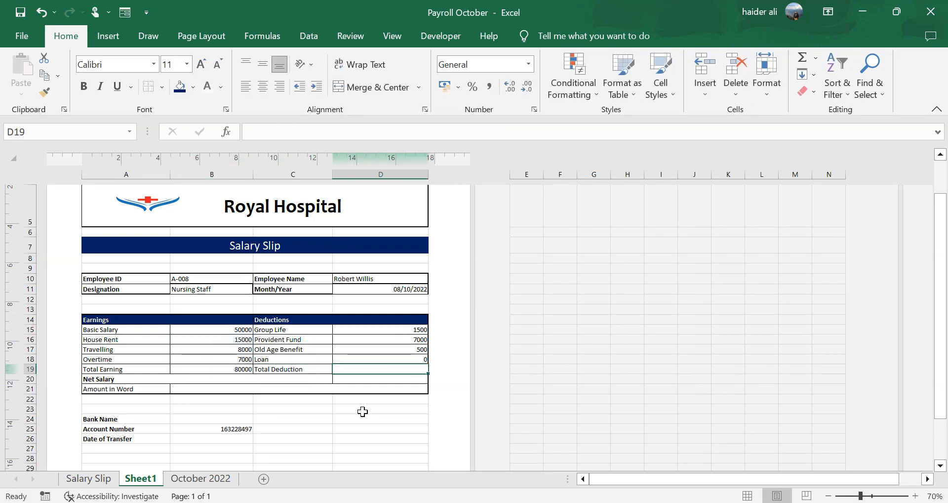
key(alt+=)
key(ctrl+Return)
key(Down)
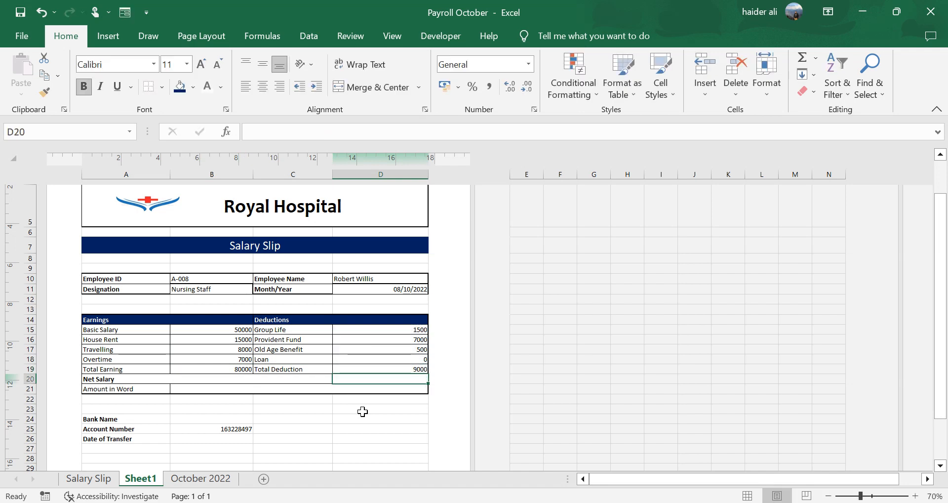
- Calculate Net Salary in D20 as total earning minus total deduction (=B19-D19)
text(=)
key(Up)
key(Left)
key(Left)
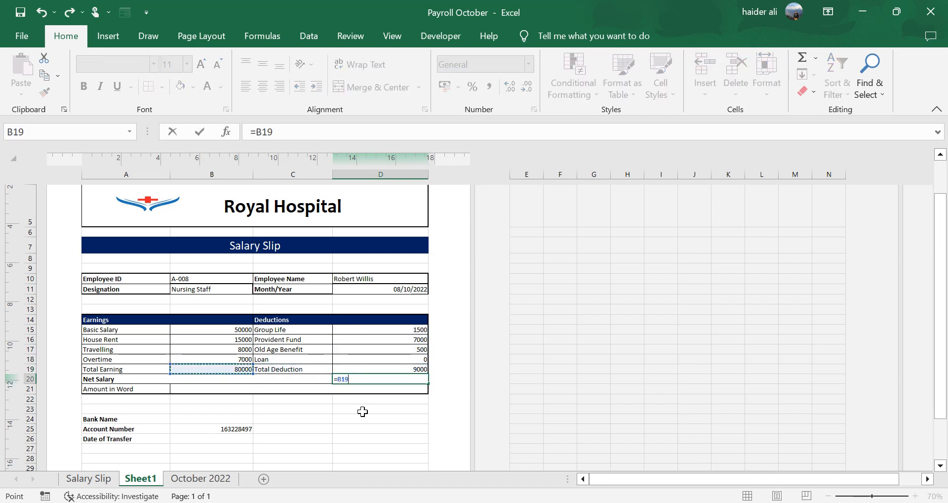
text(-)
key(Up)
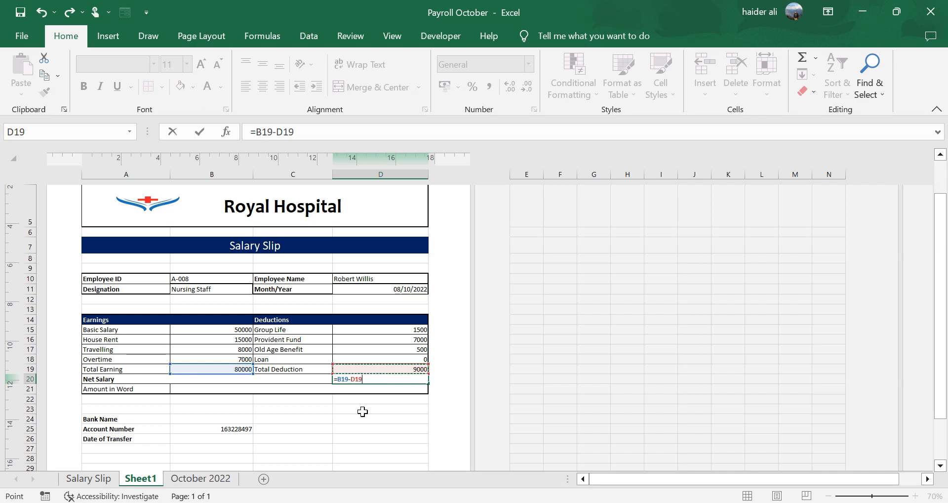
key(Return)
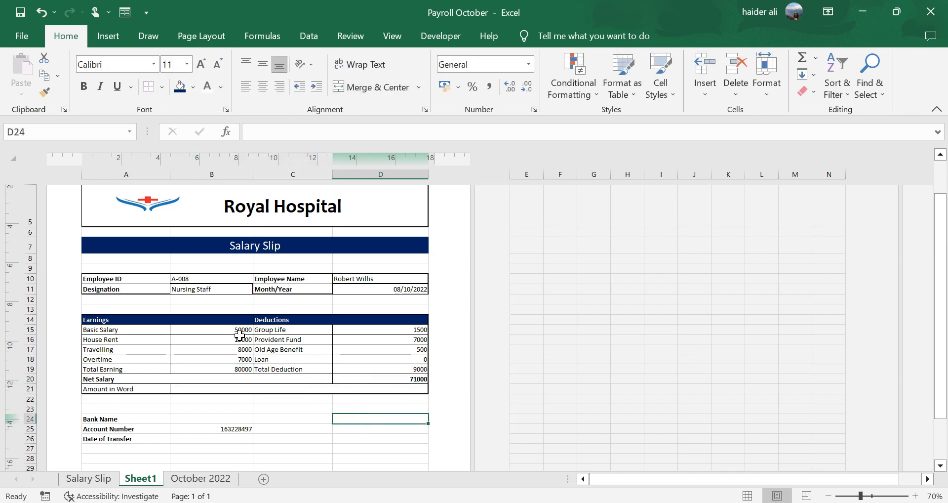
- Apply comma style without decimals to the earnings and deductions amounts in B15:B19 and D15:D20
drag(236, 330, 241, 369)
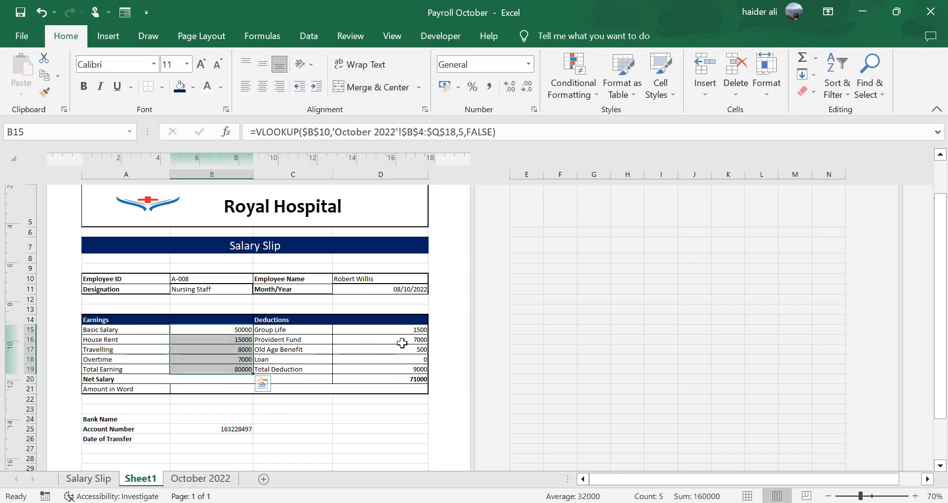
ctrl+drag(402, 329, 407, 376)
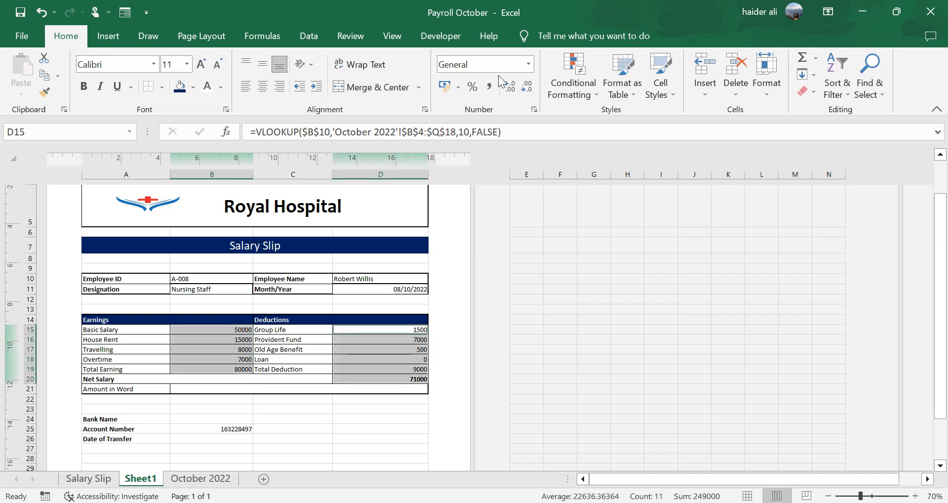
click(489, 87)
click(526, 89)
click(526, 89)
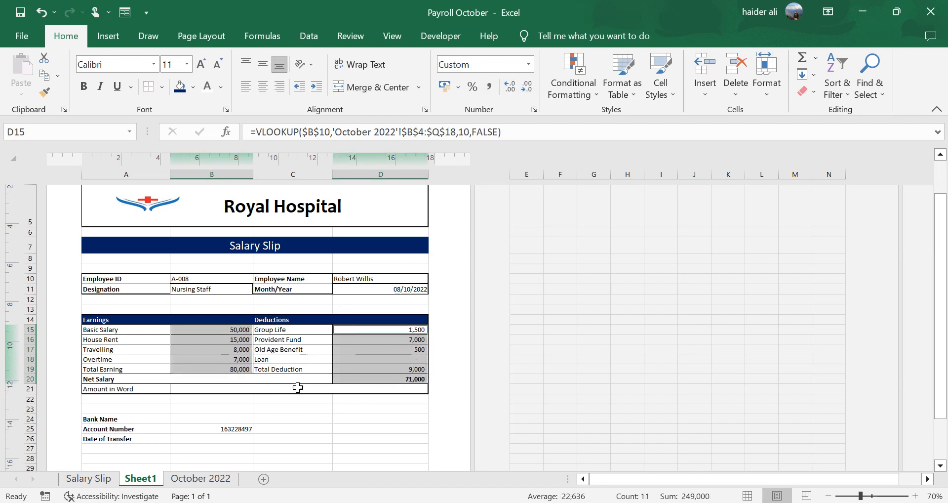
click(291, 408)
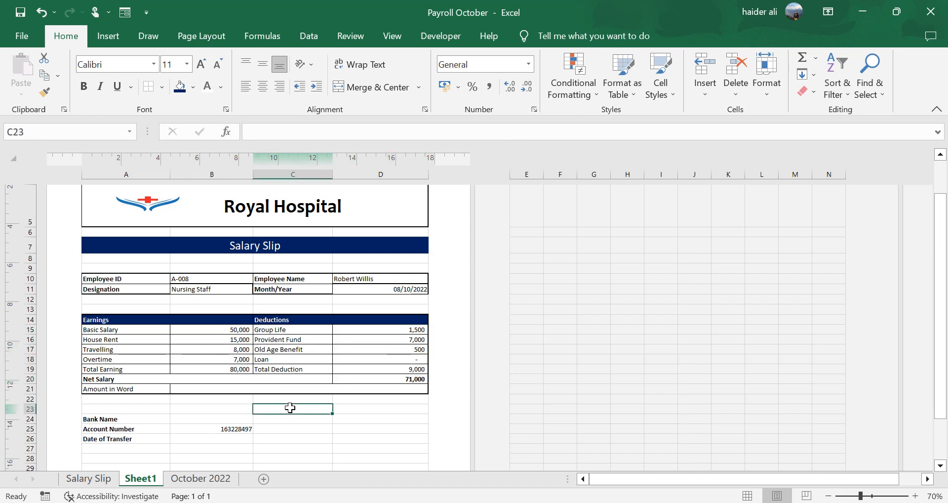
- Enter Chase Bank as the bank name in B24
click(228, 419)
click(228, 428)
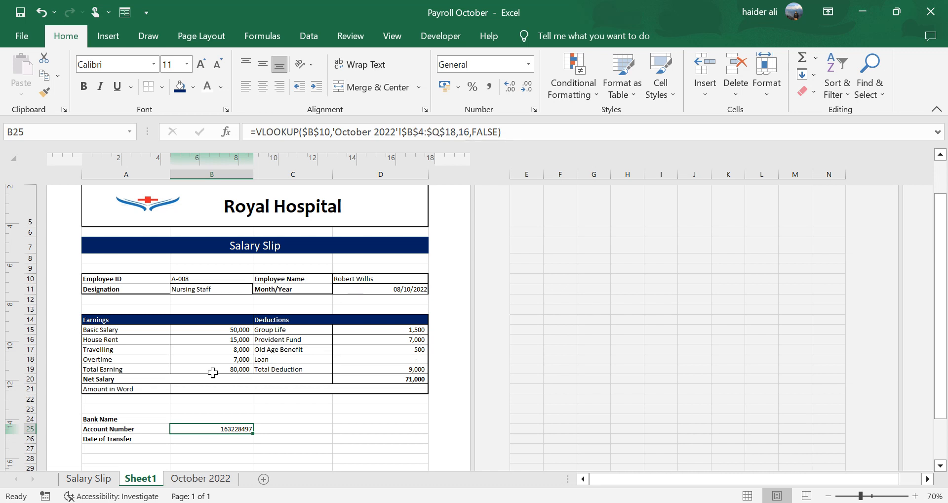
click(224, 419)
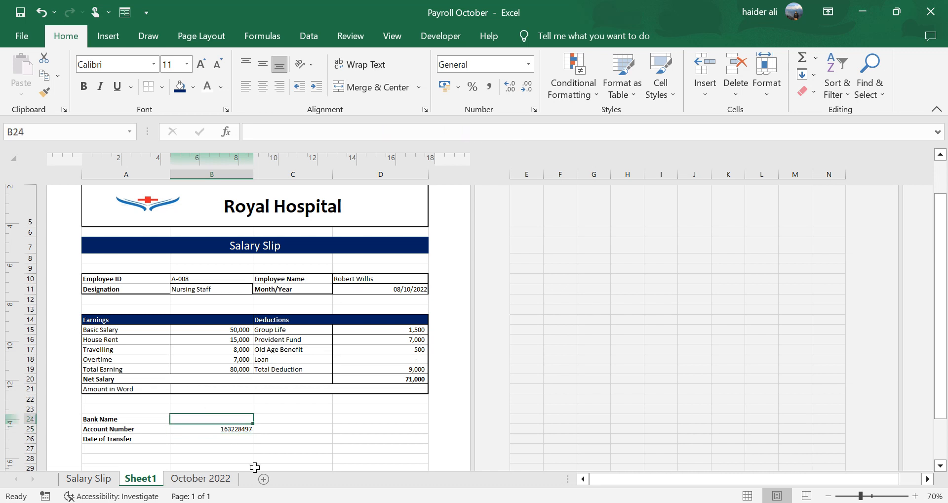
text(Chase Bank)
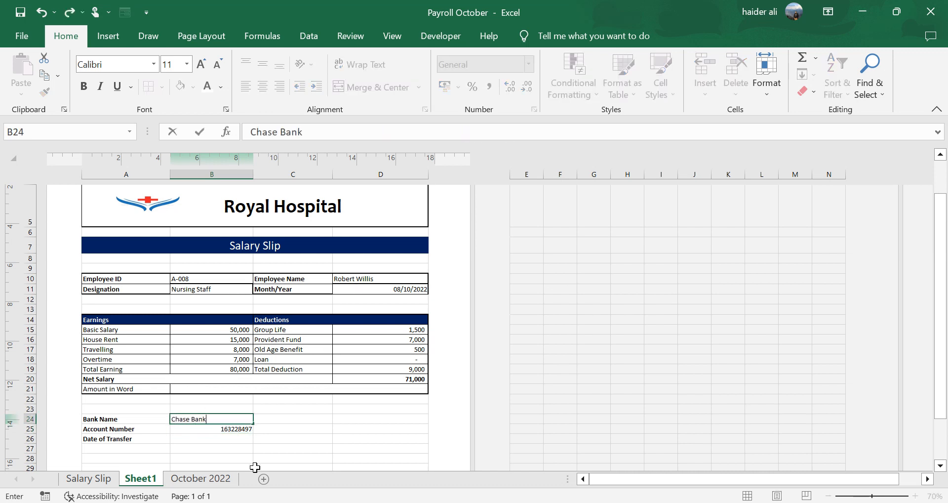
key(Return)
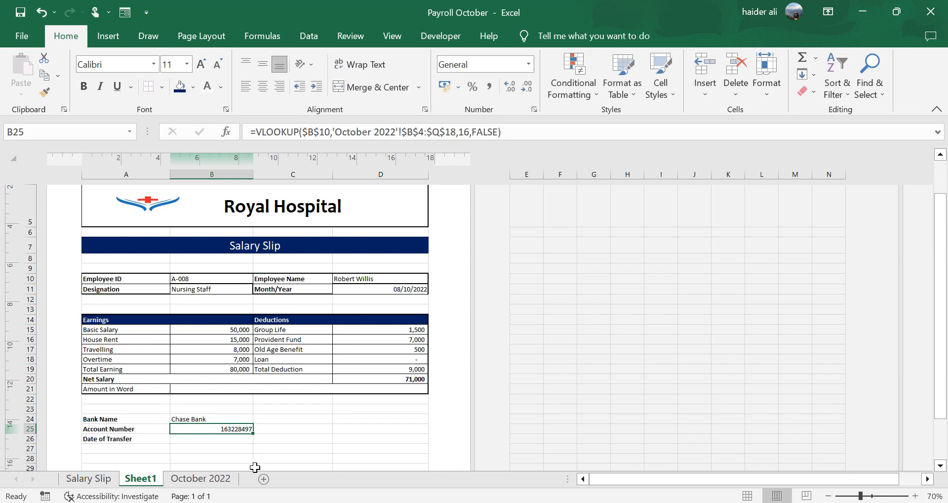
- Enter 1 Nov 2022 as the date of transfer in B26
key(Return)
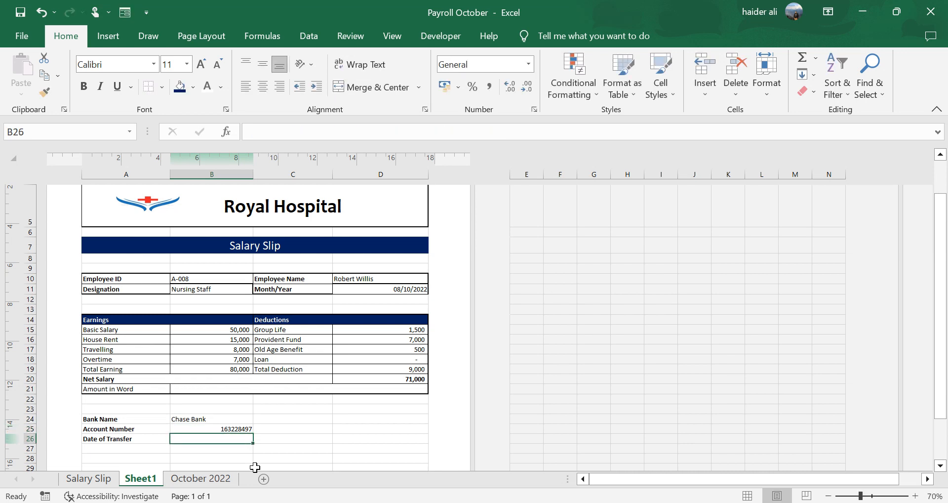
text(1 Nov 20)
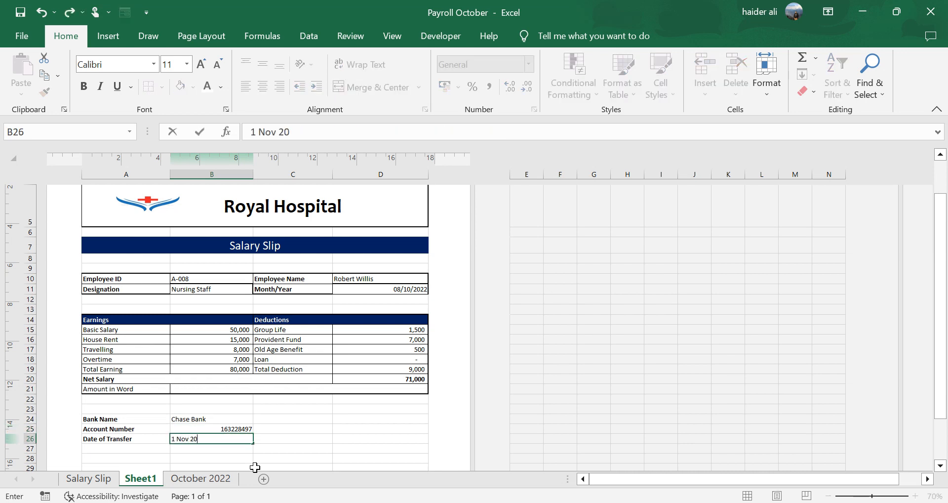
text(22)
key(Return)
click(289, 439)
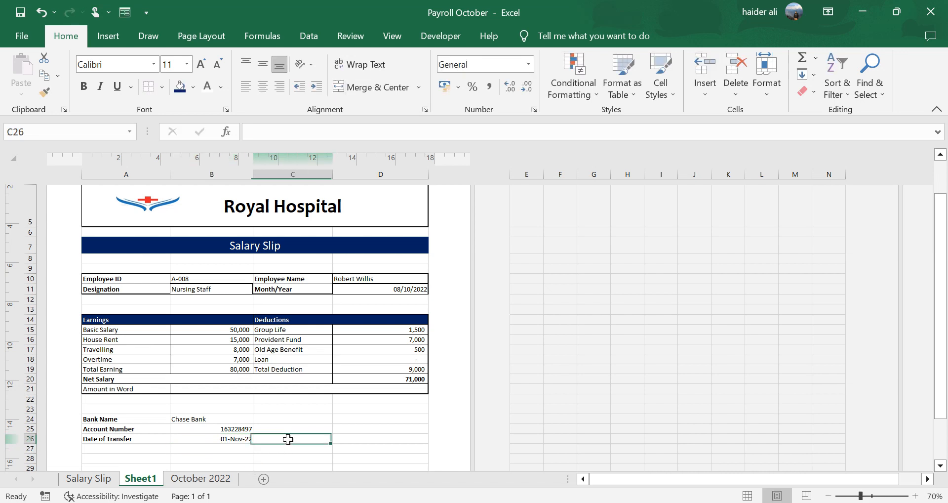
- Apply all borders to the employee details block A10:D11
click(269, 369)
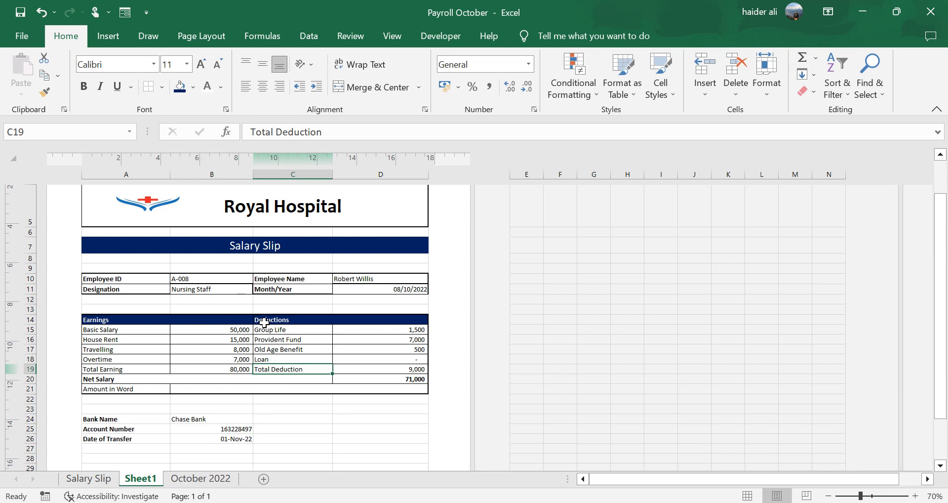
drag(143, 278, 423, 289)
click(162, 89)
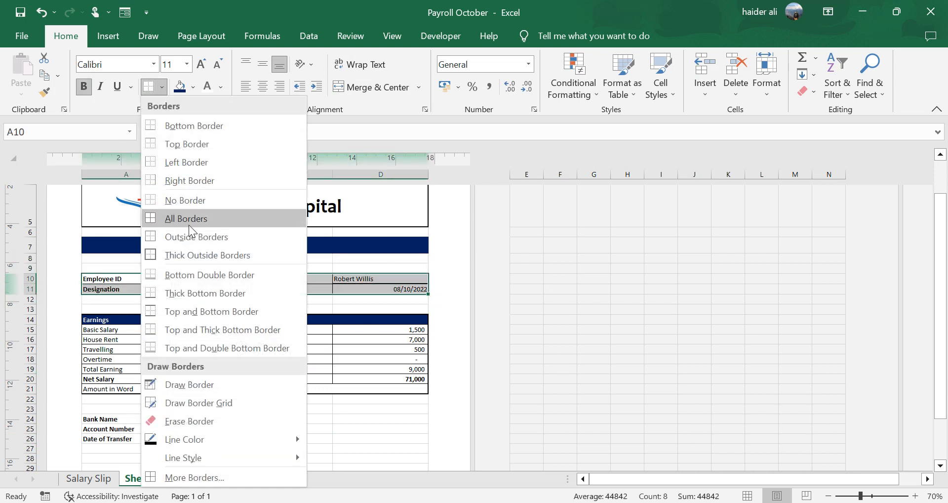
click(193, 246)
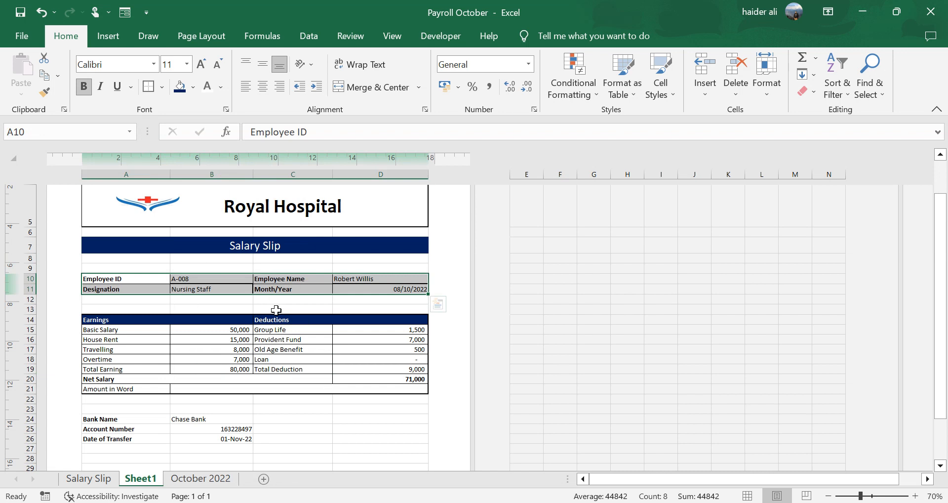
- Pick employee ID A-001 from the B10 dropdown to test the salary slip
click(210, 279)
click(258, 278)
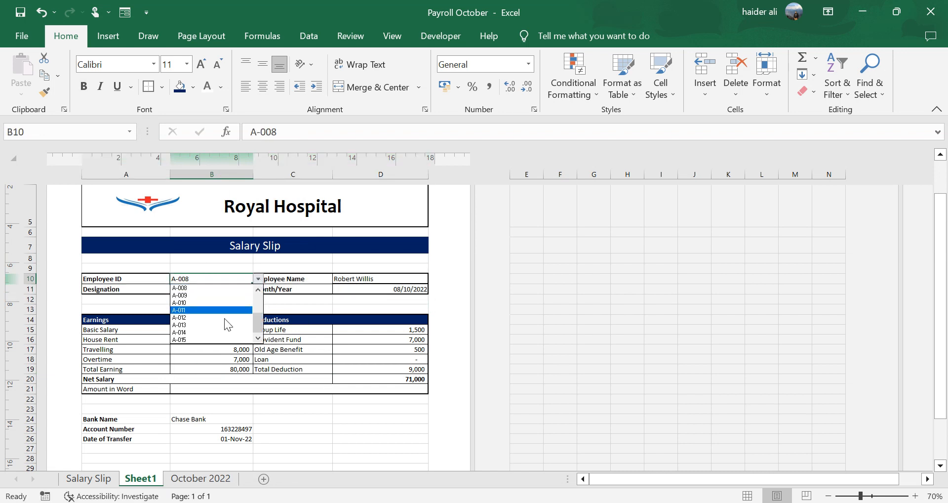
drag(260, 323, 257, 293)
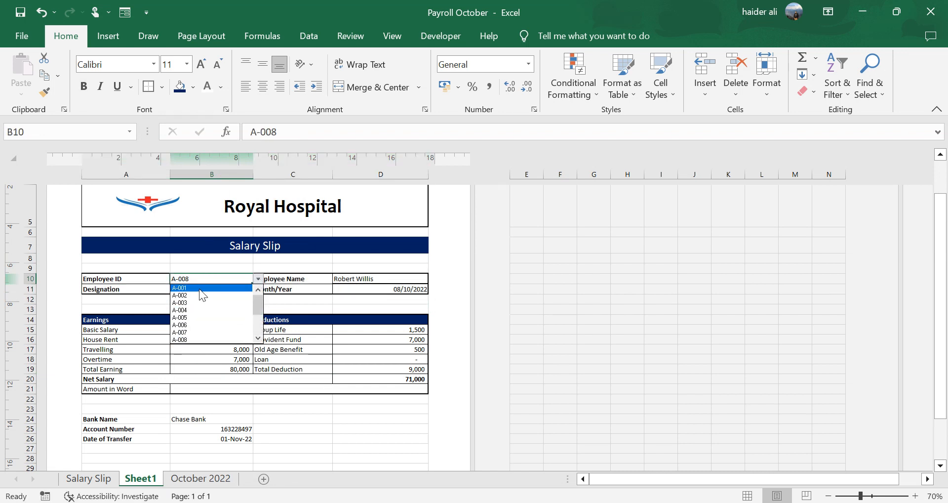
click(200, 288)
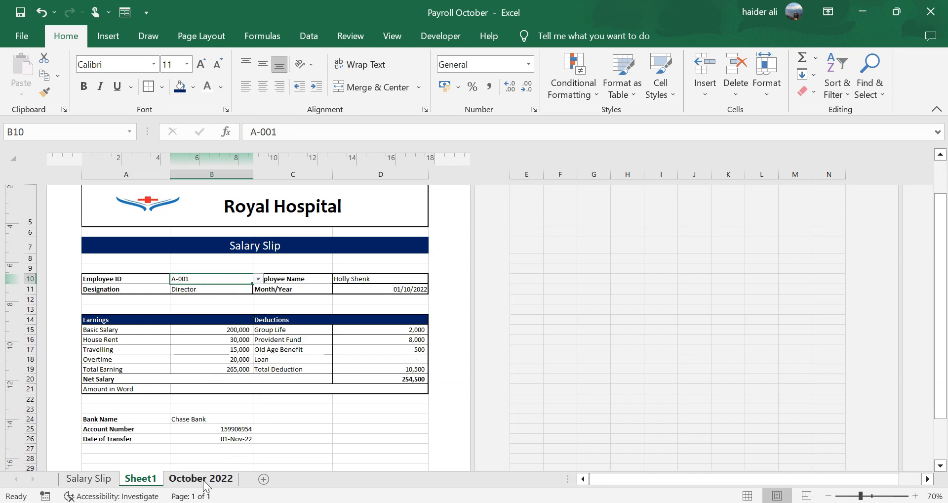
- Switch the B10 employee ID to A-003 and then A-010 to test the looked-up details
click(258, 279)
click(194, 302)
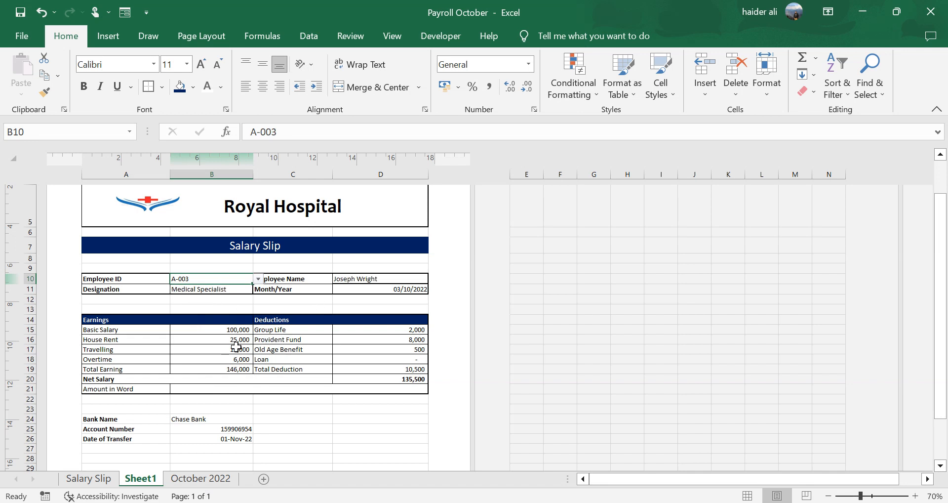
click(258, 278)
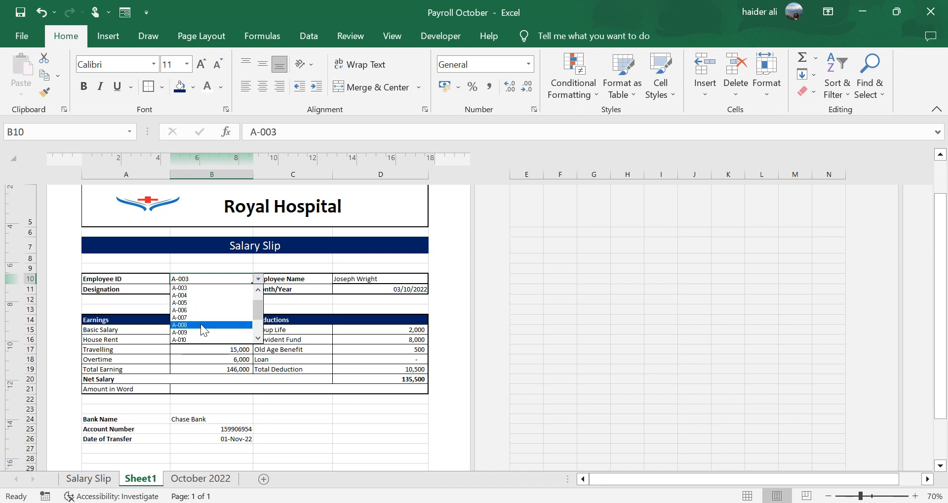
click(203, 338)
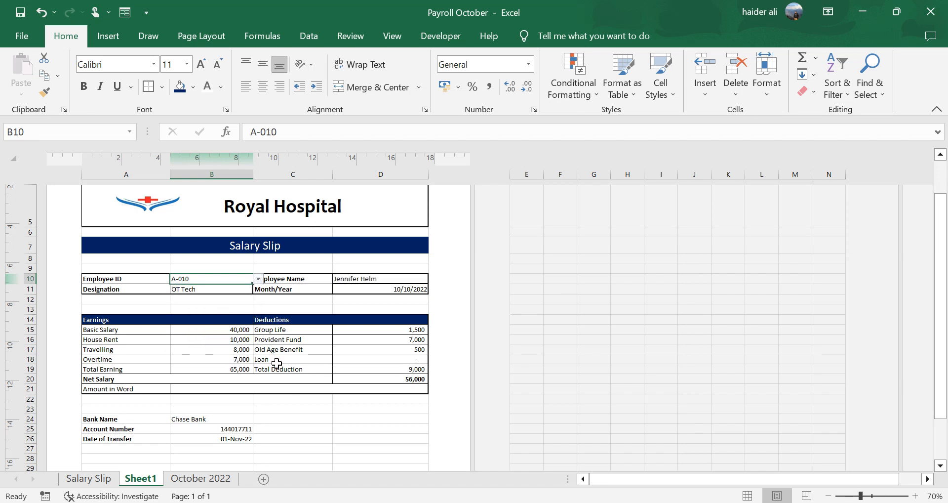
click(242, 386)
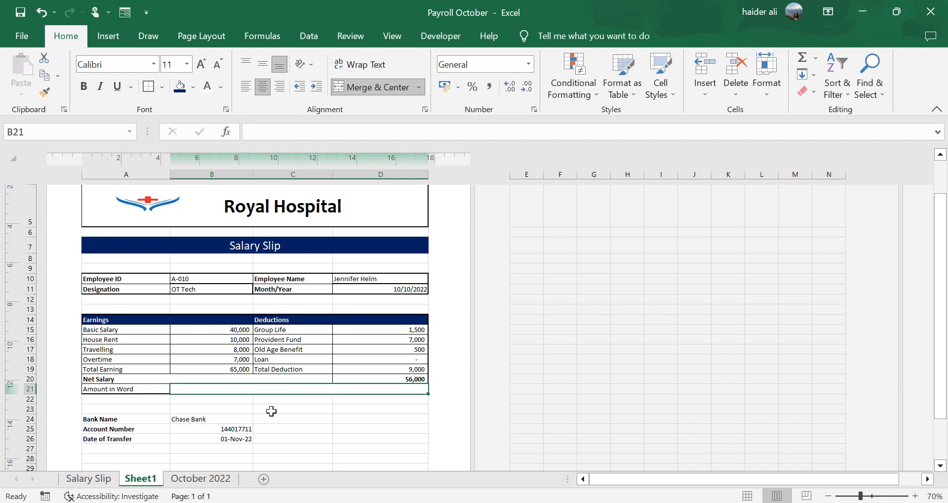
- Examine the amount-in-words formula in B21 on the Salary Slip sheet
click(88, 478)
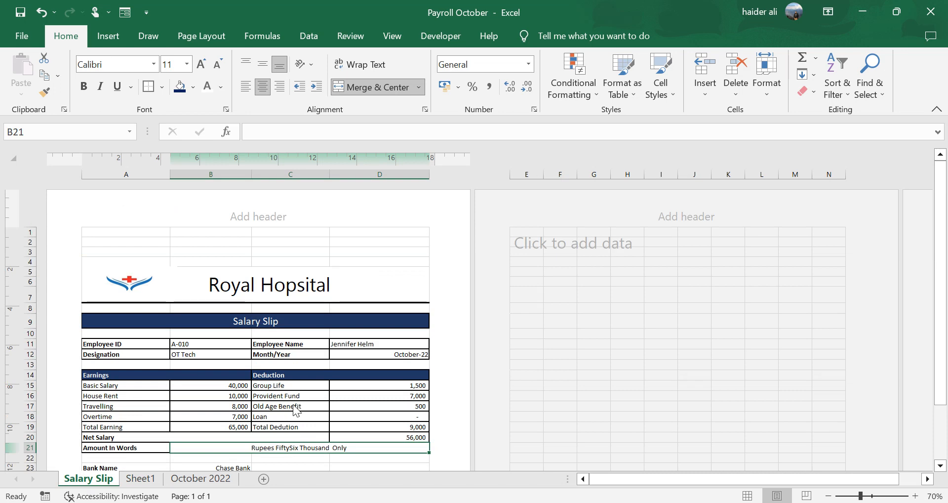
scroll(293, 406, down, 2)
click(292, 410)
scroll(277, 378, down, 3)
scroll(275, 368, up, 2)
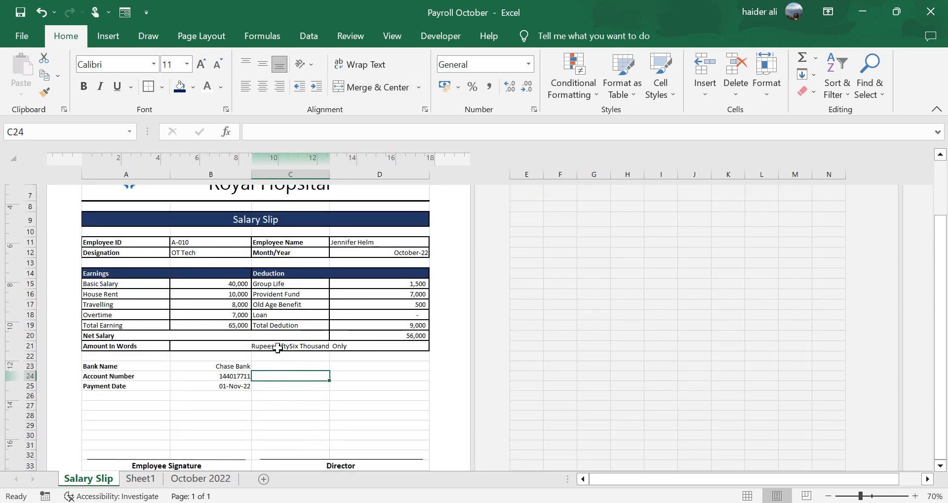
click(278, 347)
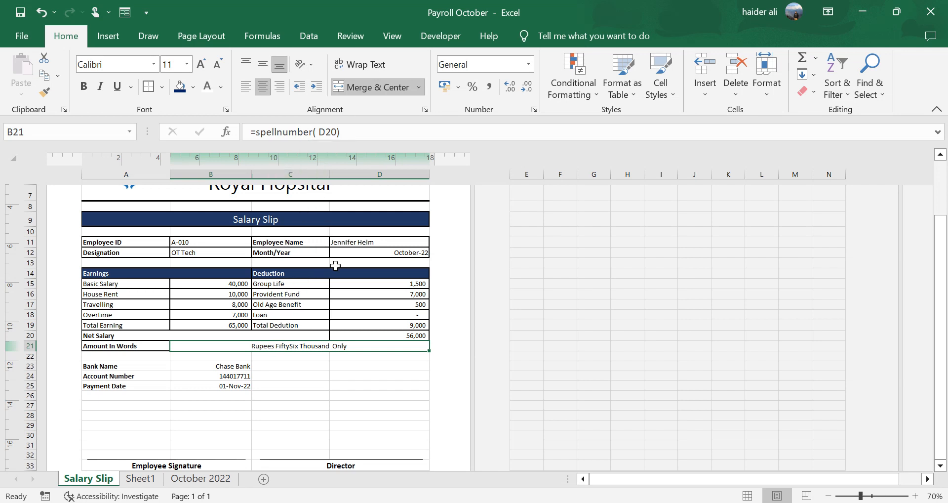
scroll(335, 266, up, 1)
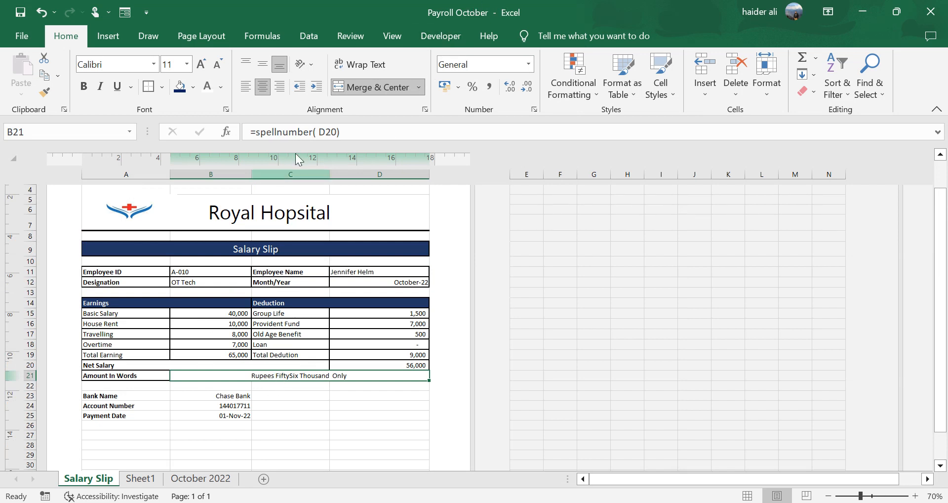
drag(312, 129, 265, 139)
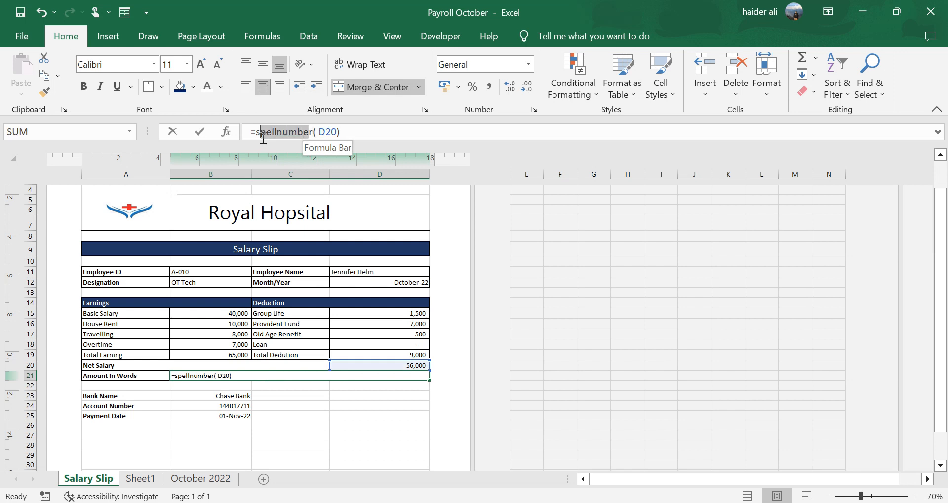
key(ctrl+Return)
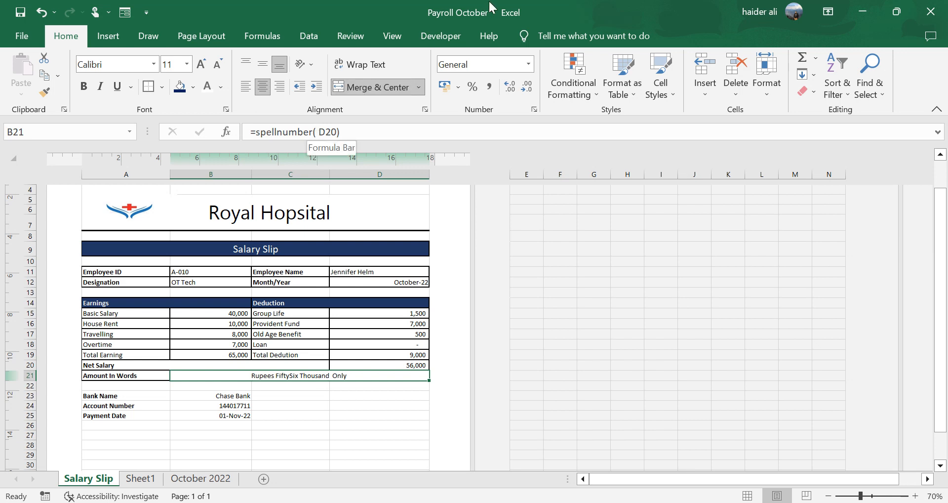
click(448, 37)
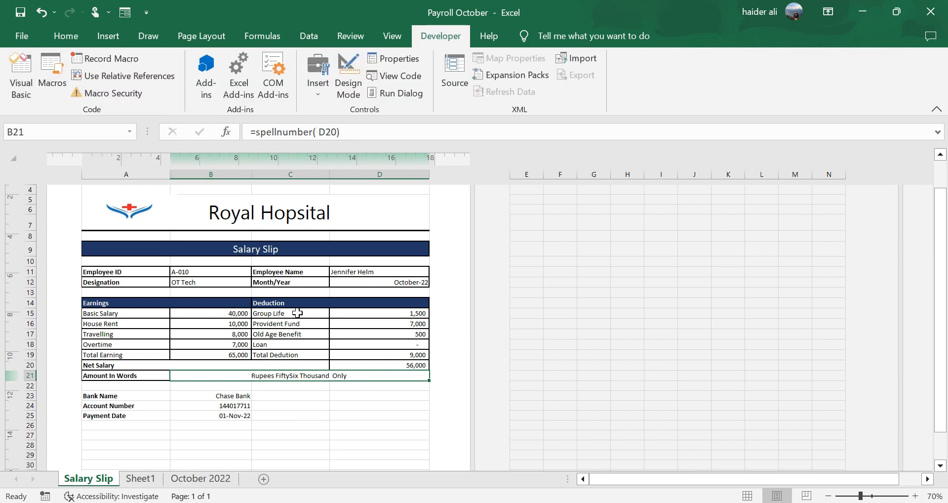
click(74, 32)
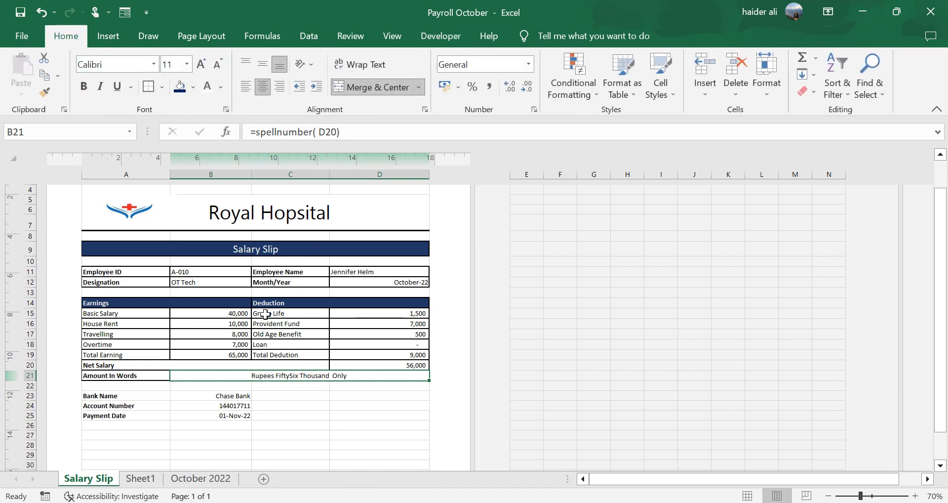
- Pick employee ID A-001 on the Salary Slip sheet and inspect its net salary and amount-in-words formulas
click(240, 273)
click(256, 272)
scroll(214, 296, down, 2)
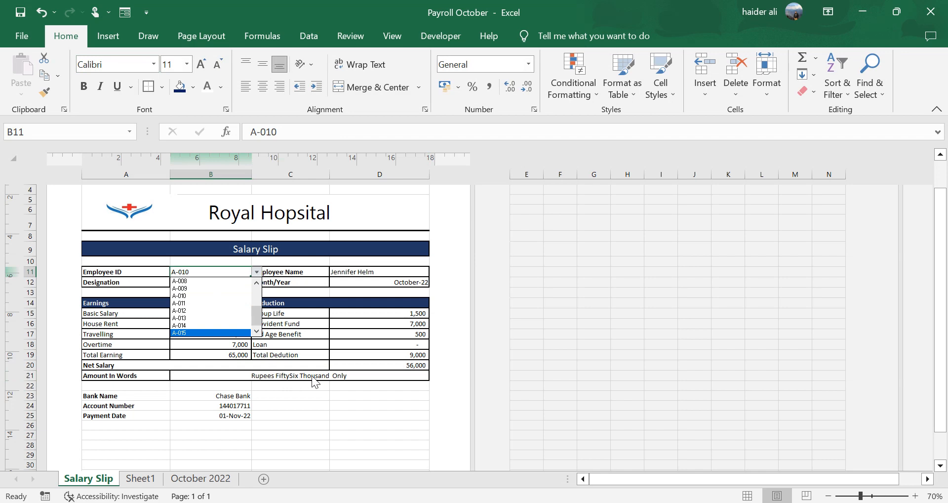
scroll(217, 294, up, 3)
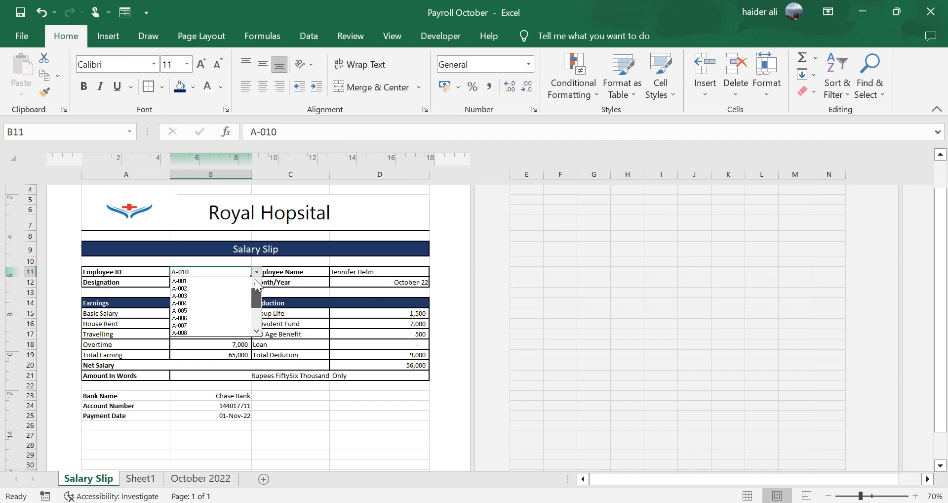
click(209, 280)
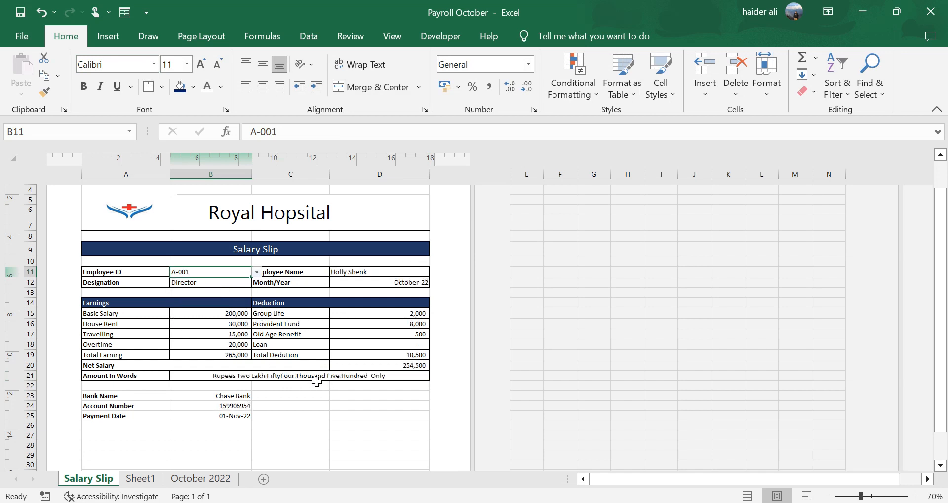
click(386, 363)
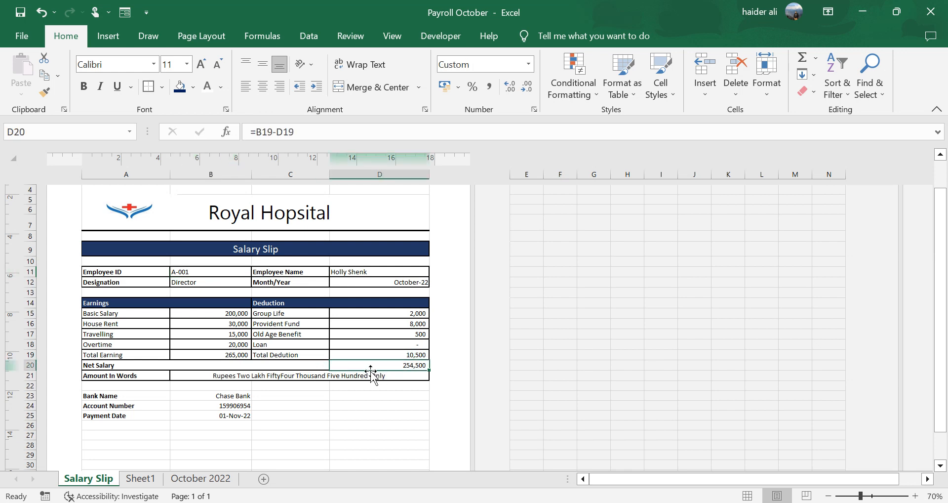
click(335, 377)
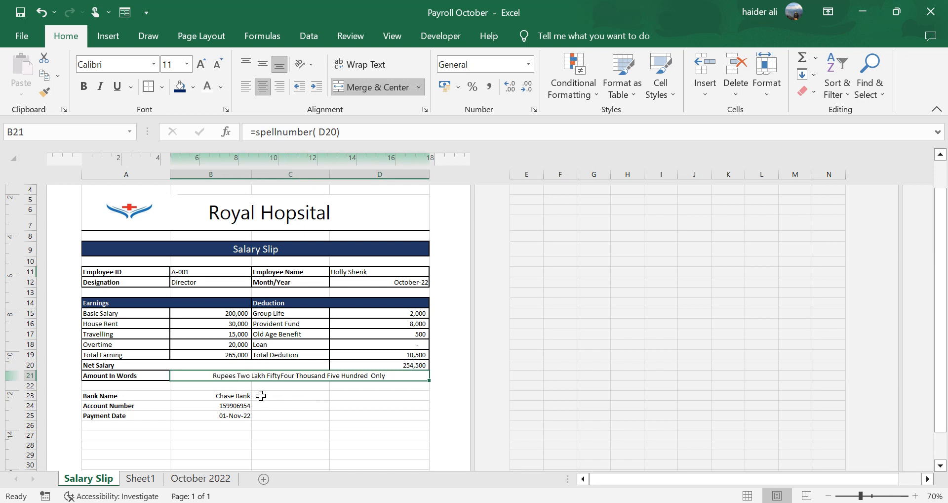
- On Sheet1, enter =SpellNumber(D20) in B21 to show the net salary in words
click(140, 478)
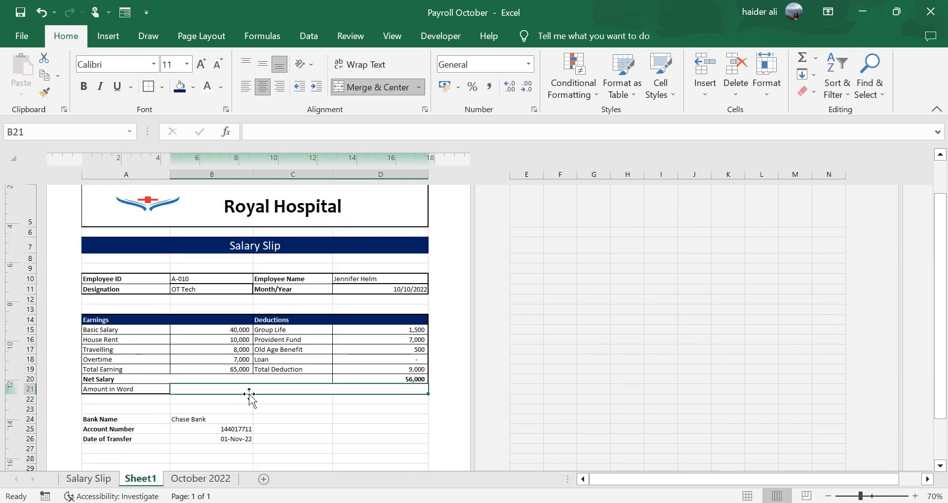
text(=sep)
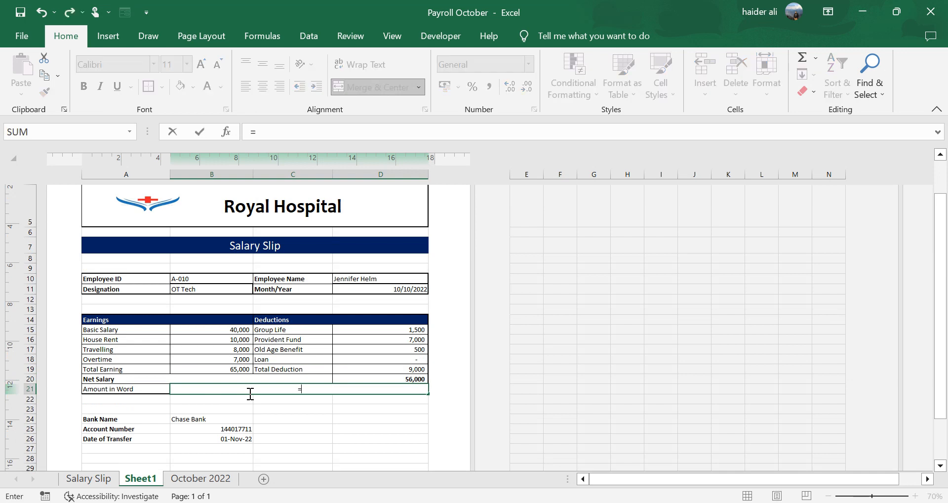
key(BackSpace)
key(BackSpace)
text(e)
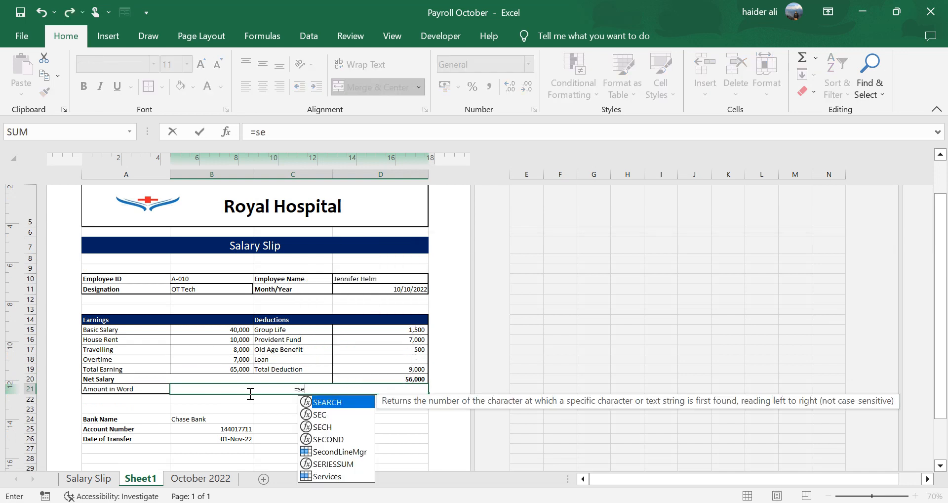
key(BackSpace)
text(pel)
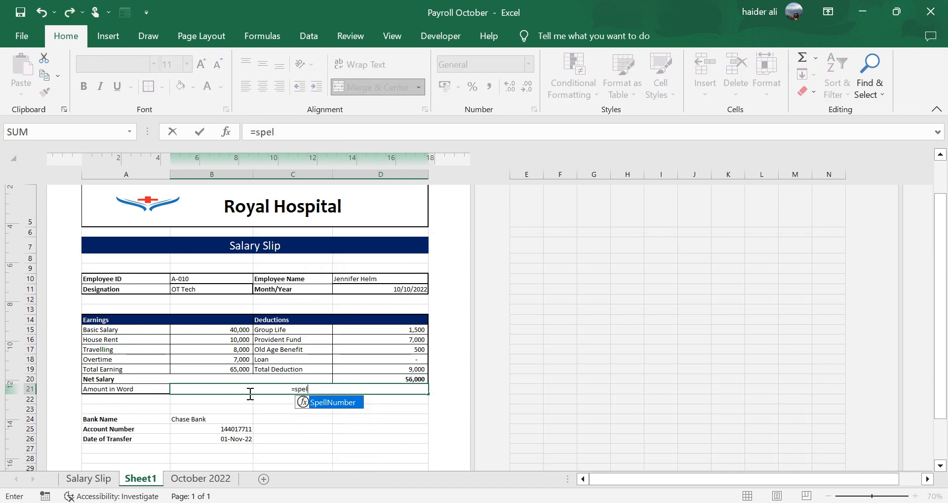
double_click(348, 406)
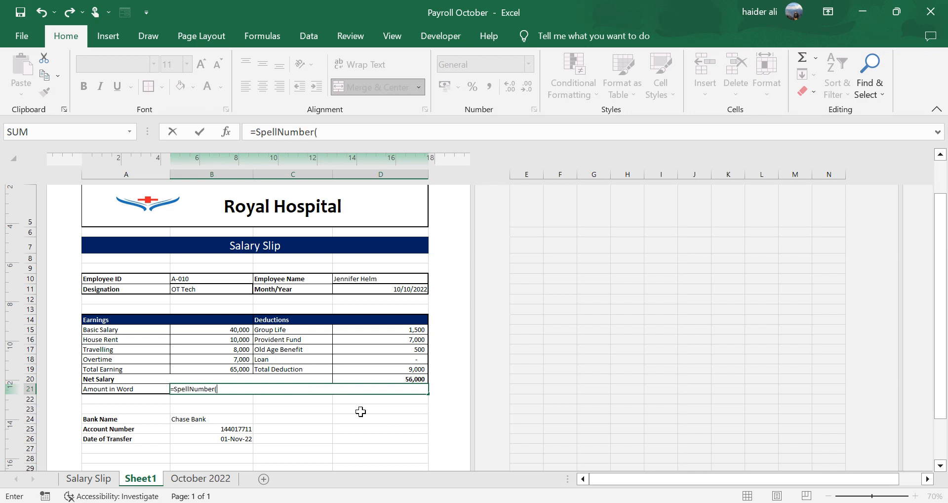
click(381, 379)
text())
key(Return)
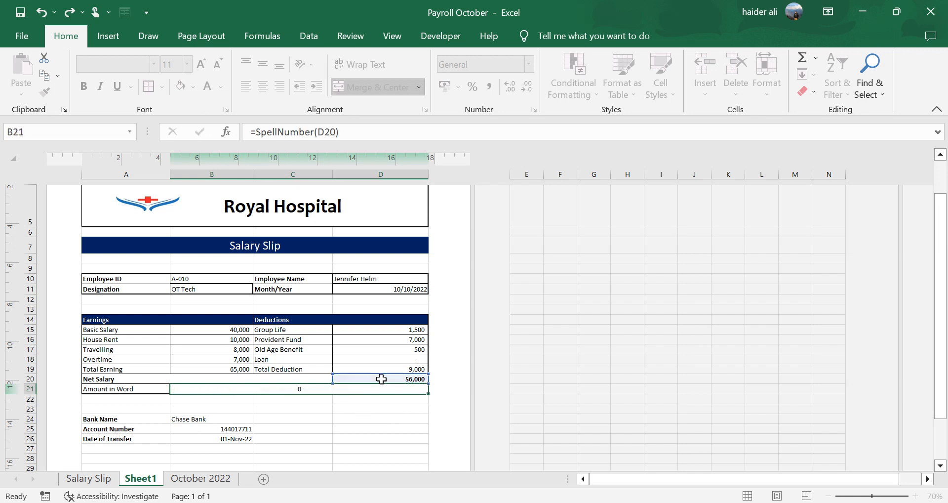
- Preview the printed salary slip and inspect the Group Life and Total Deduction formulas
key(Up)
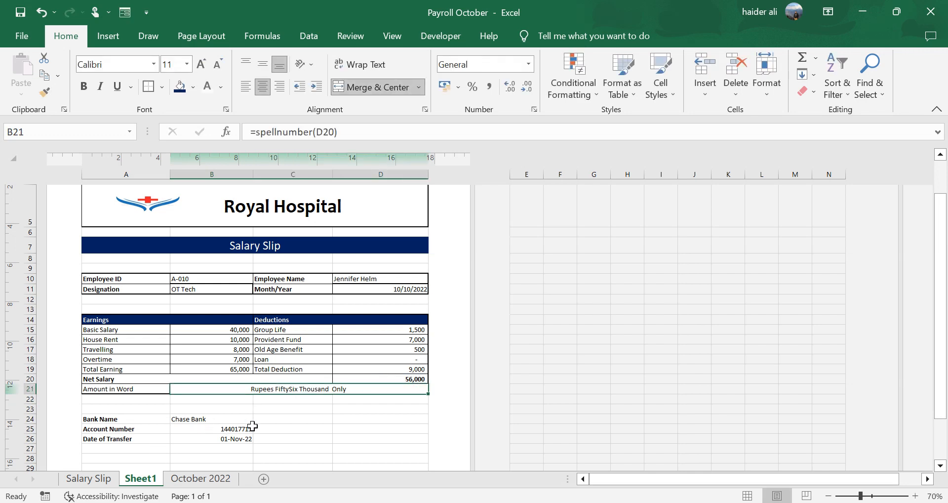
scroll(267, 421, down, 3)
scroll(267, 422, up, 4)
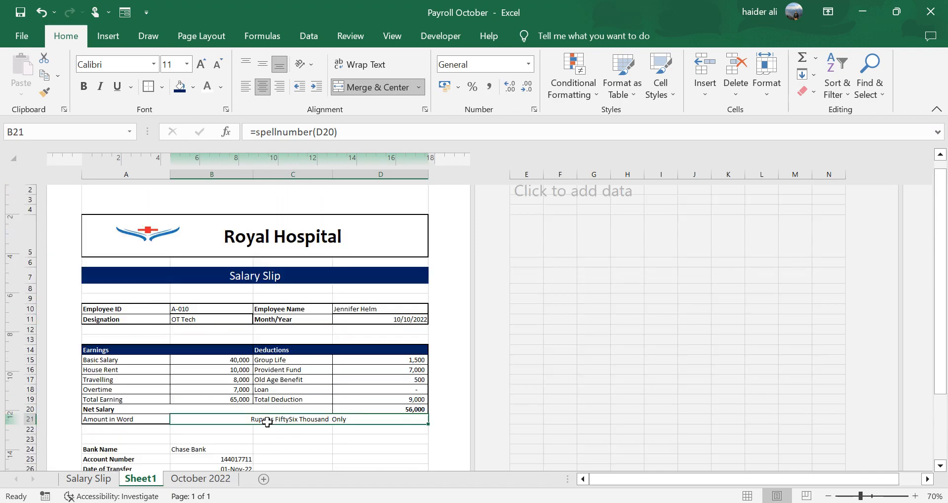
key(ctrl+p)
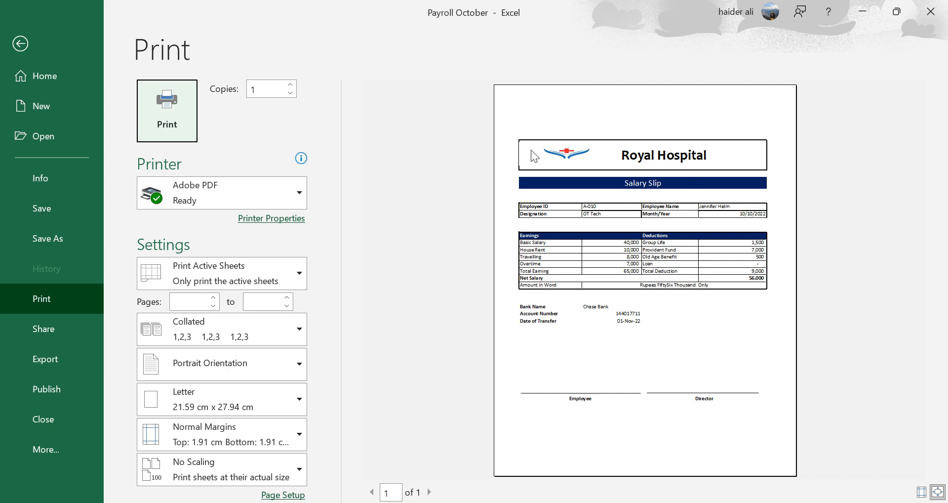
key(Escape)
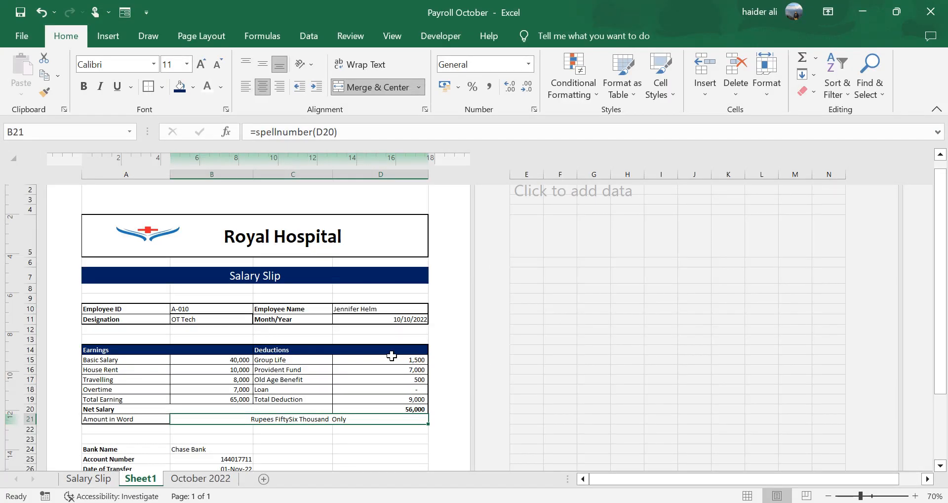
click(393, 359)
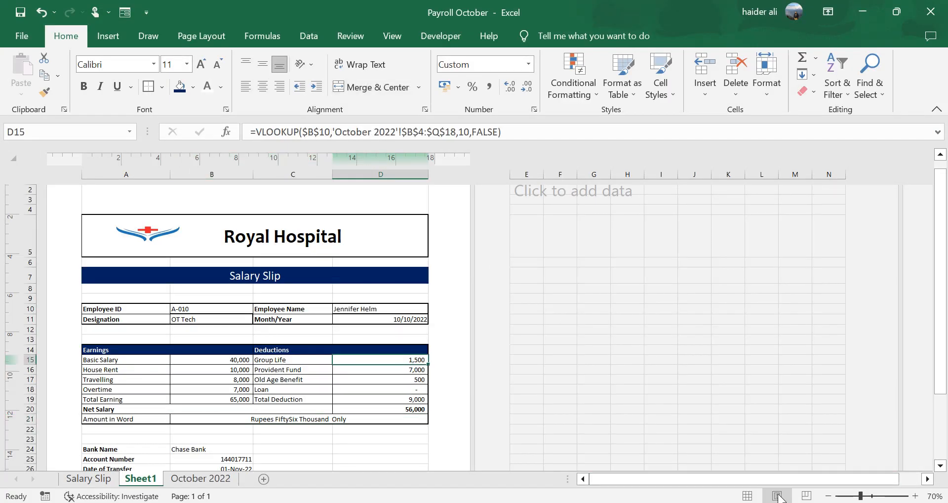
click(385, 399)
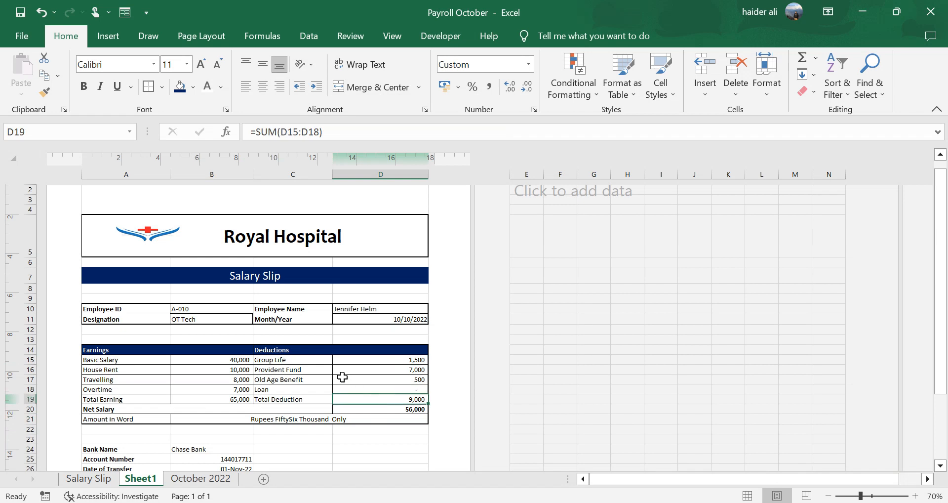